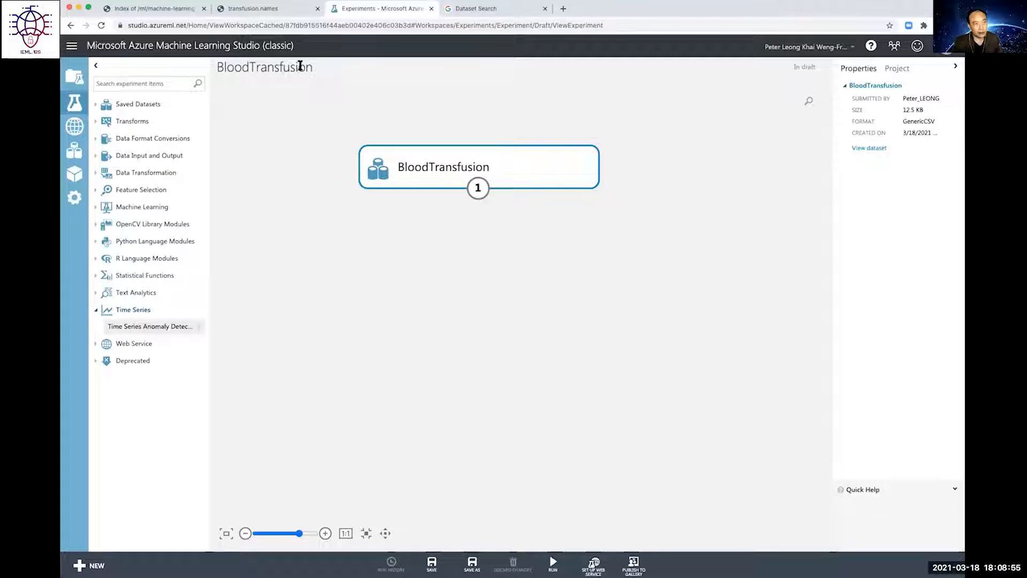
Step: Try to save the BloodTransfusion experiment draft with only the dataset on the canvas
{"action": "left_click_drag", "start_coordinate": [311, 66], "coordinate": [214, 66]}
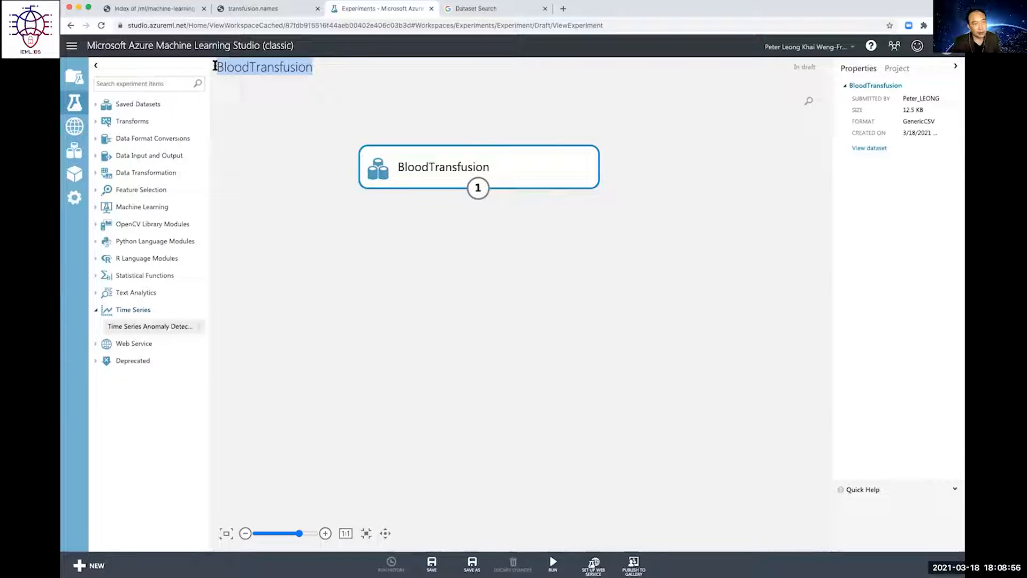
{"action": "left_click", "coordinate": [449, 373]}
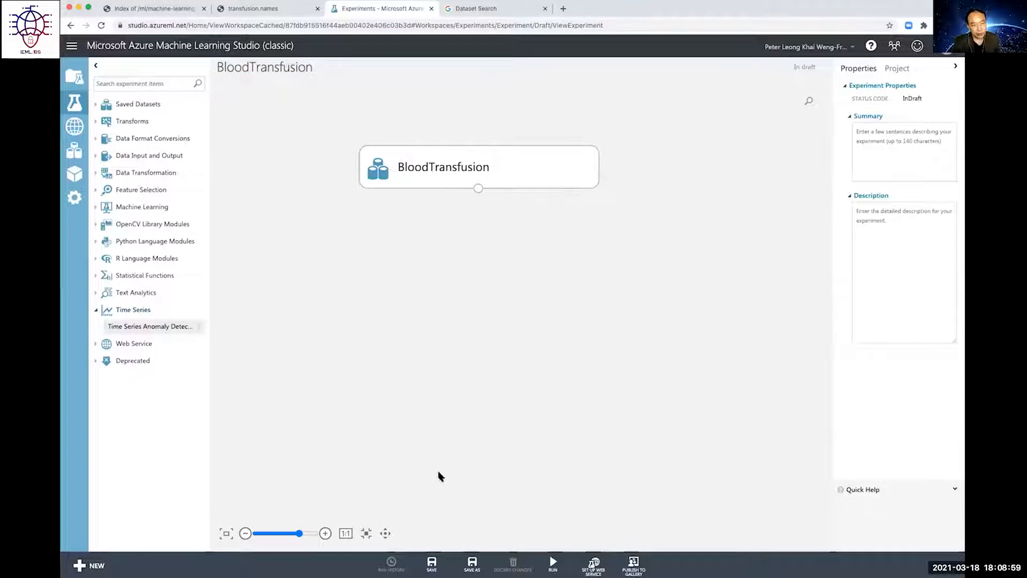
{"action": "left_click", "coordinate": [431, 562]}
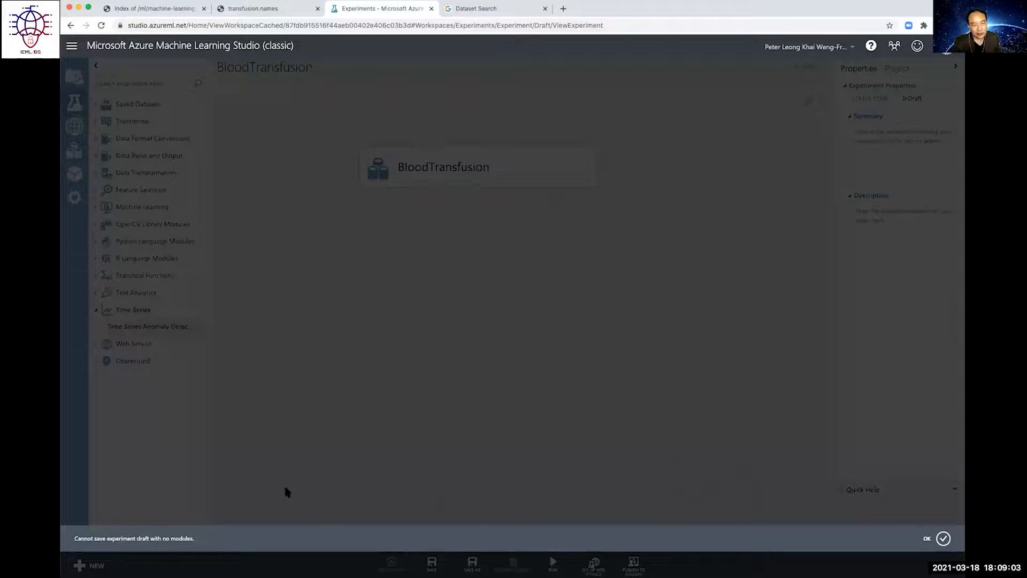
{"action": "left_click", "coordinate": [944, 538]}
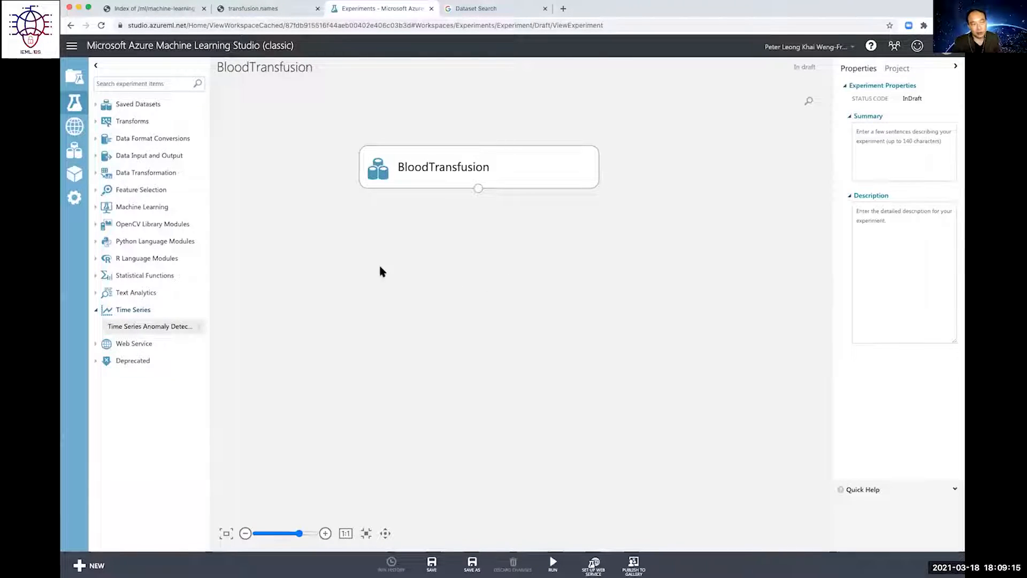
Step: Visualize the BloodTransfusion dataset, look through its rows and columns, and close the view
{"action": "right_click", "coordinate": [478, 189]}
{"action": "left_click", "coordinate": [500, 215]}
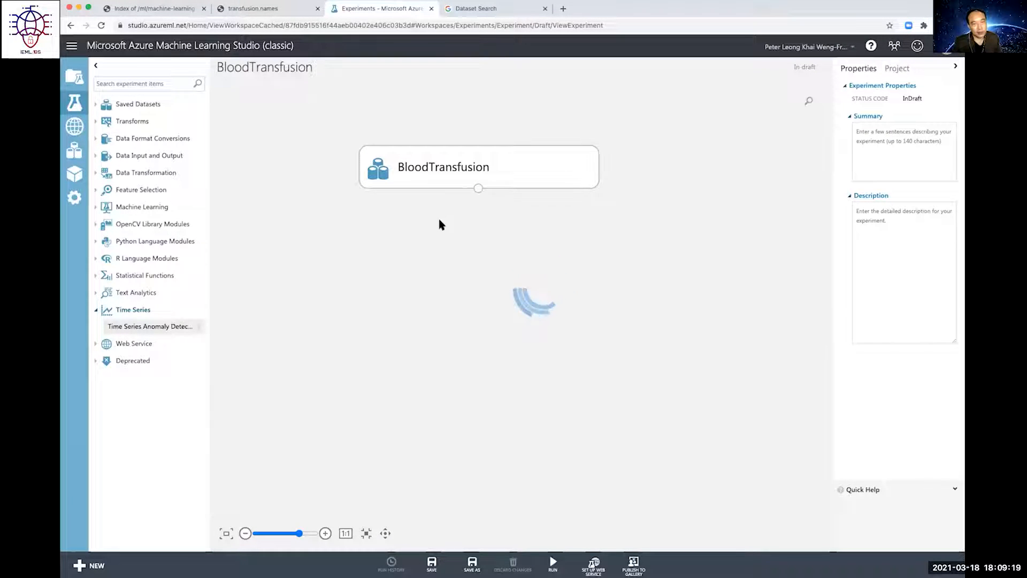
{"action": "scroll", "coordinate": [218, 227], "scroll_direction": "down", "scroll_amount": 20}
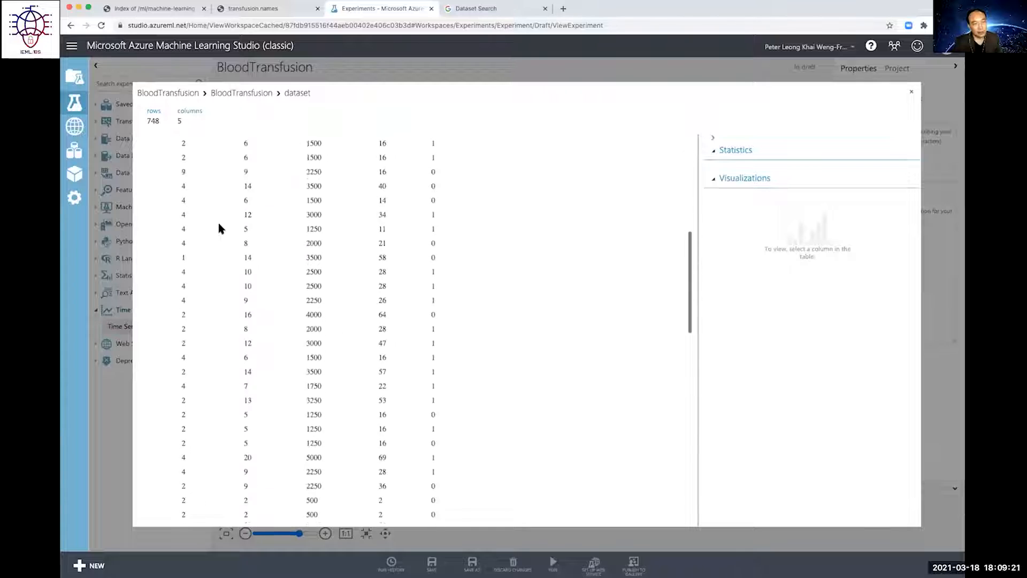
{"action": "scroll", "coordinate": [218, 228], "scroll_direction": "up", "scroll_amount": 20}
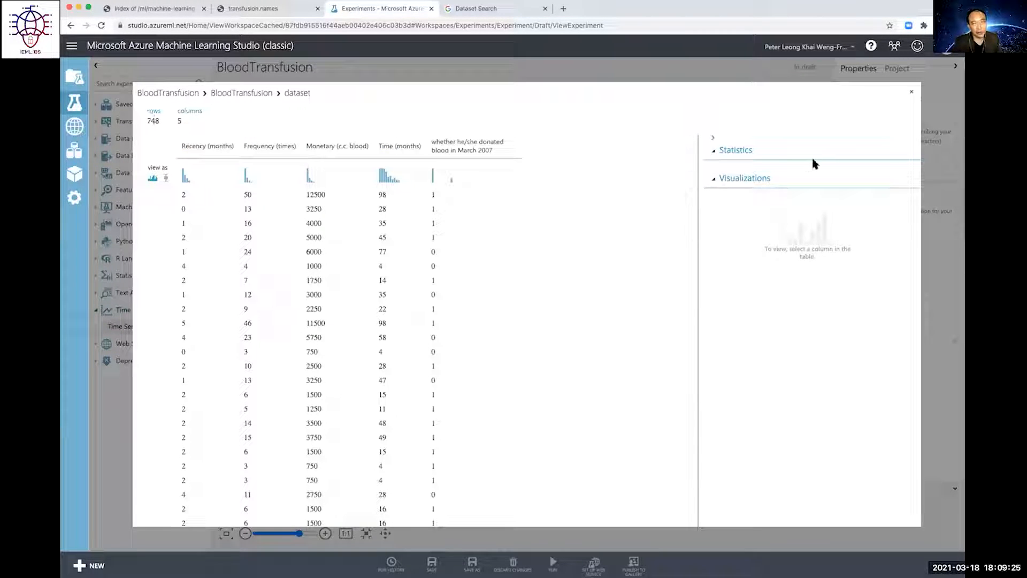
{"action": "left_click", "coordinate": [909, 95]}
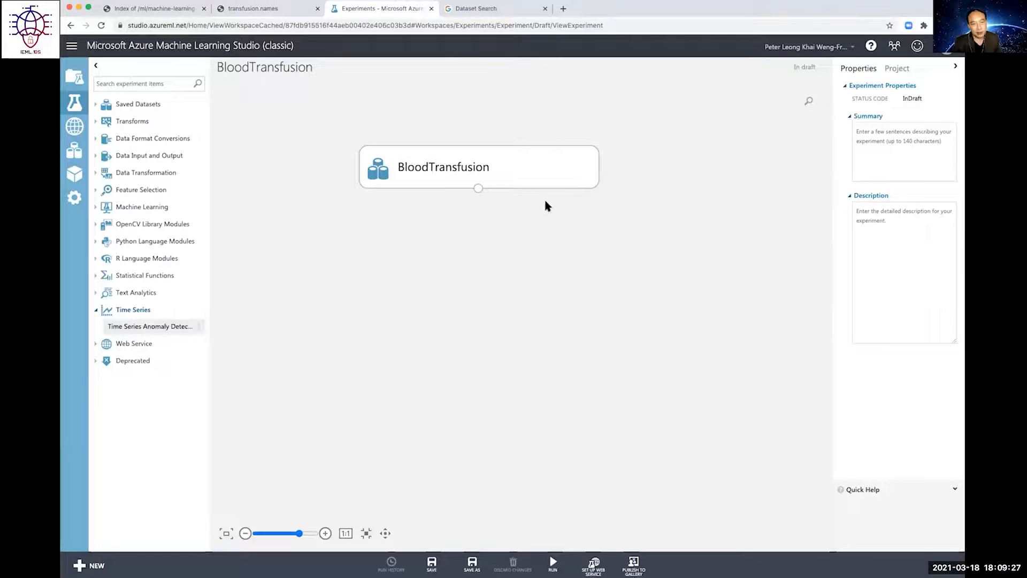
Step: Search the experiment items for "summa" and add the Summarize Data module to the canvas below the BloodTransfusion dataset
{"action": "left_click", "coordinate": [149, 83]}
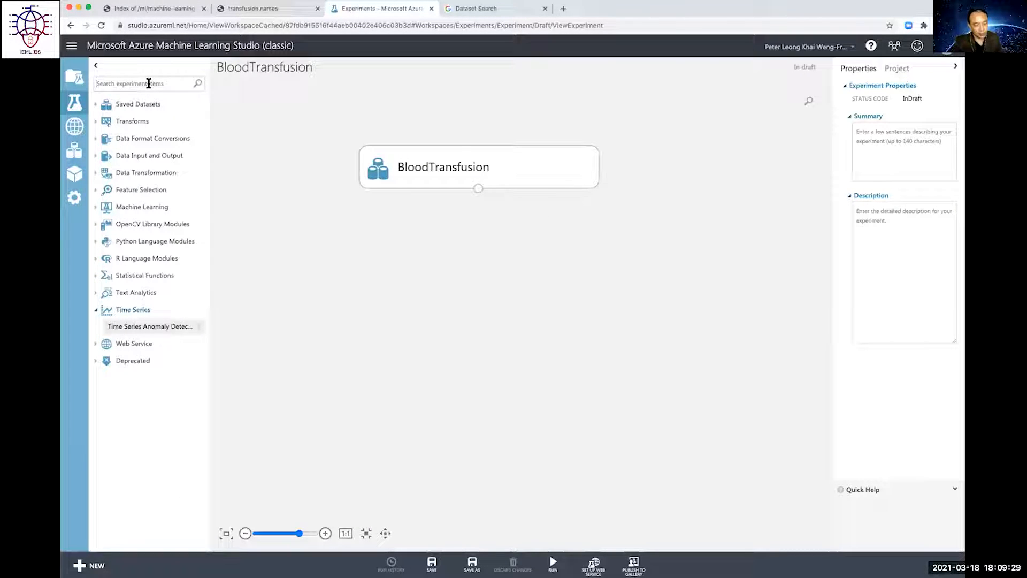
{"action": "type", "text": "summ"}
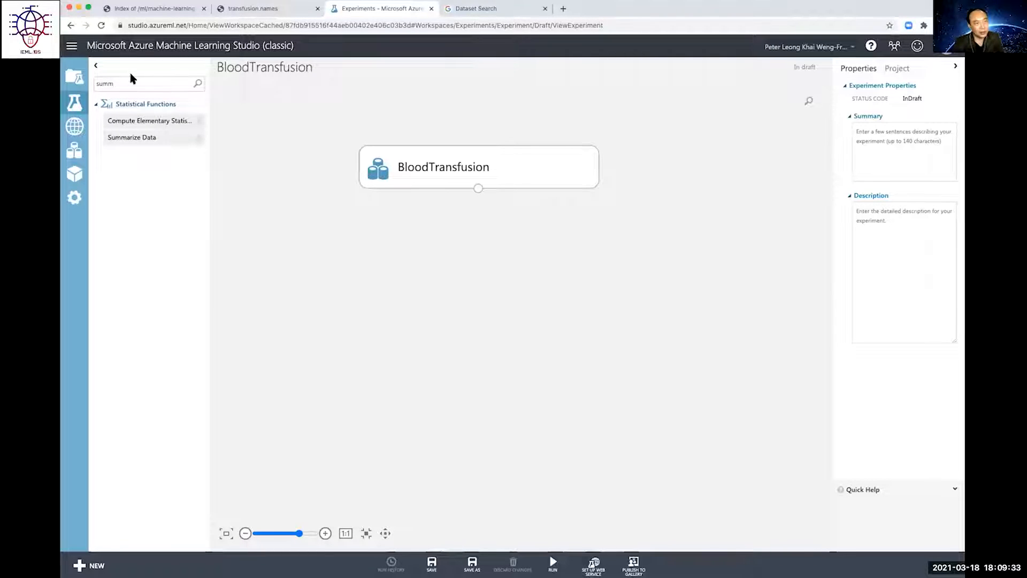
{"action": "type", "text": "arize data"}
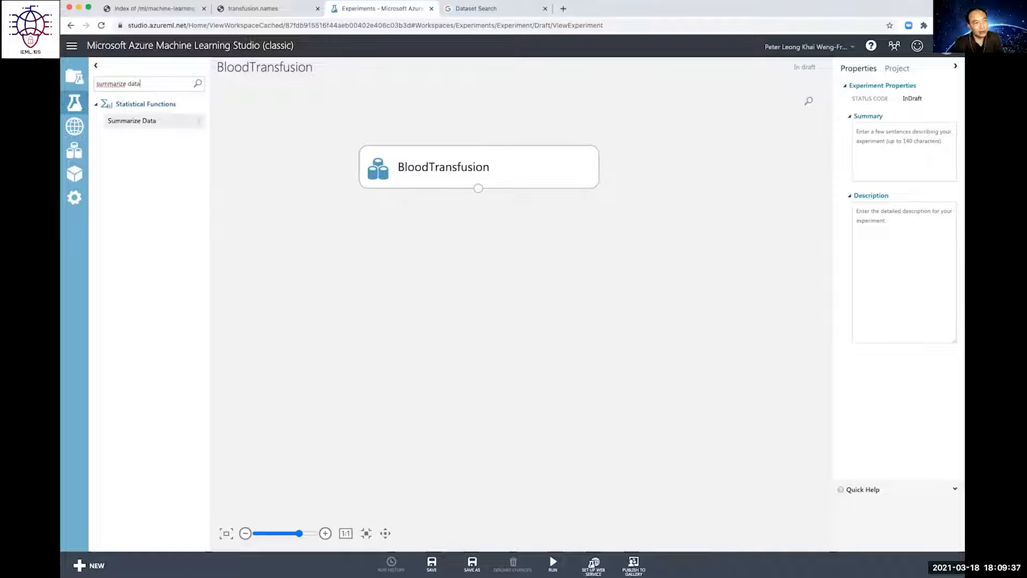
{"action": "key", "text": "BackSpace"}
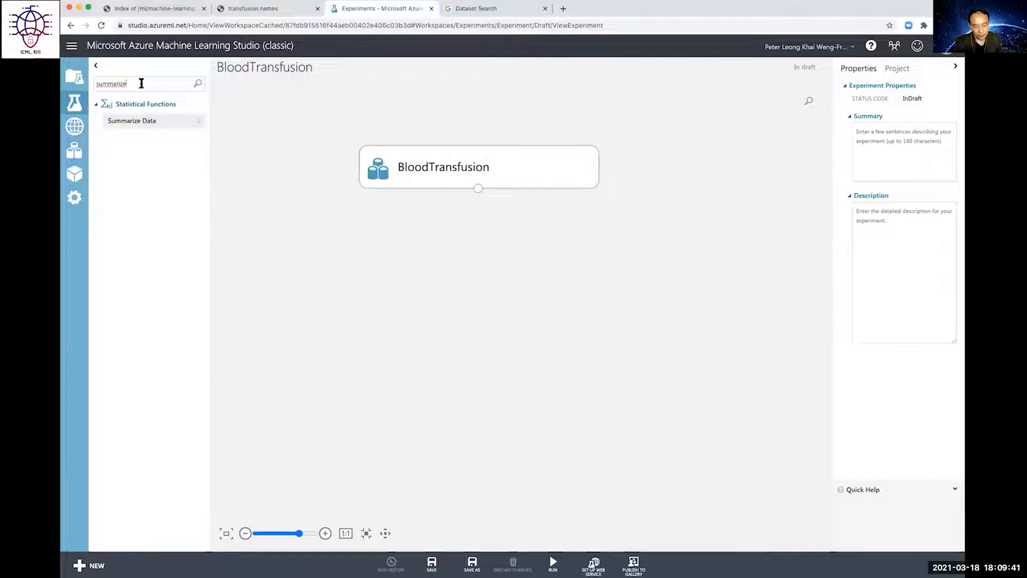
{"action": "key", "text": "BackSpace"}
{"action": "key", "text": "BackSpace"}
{"action": "key", "text": "BackSpace"}
{"action": "key", "text": "BackSpace"}
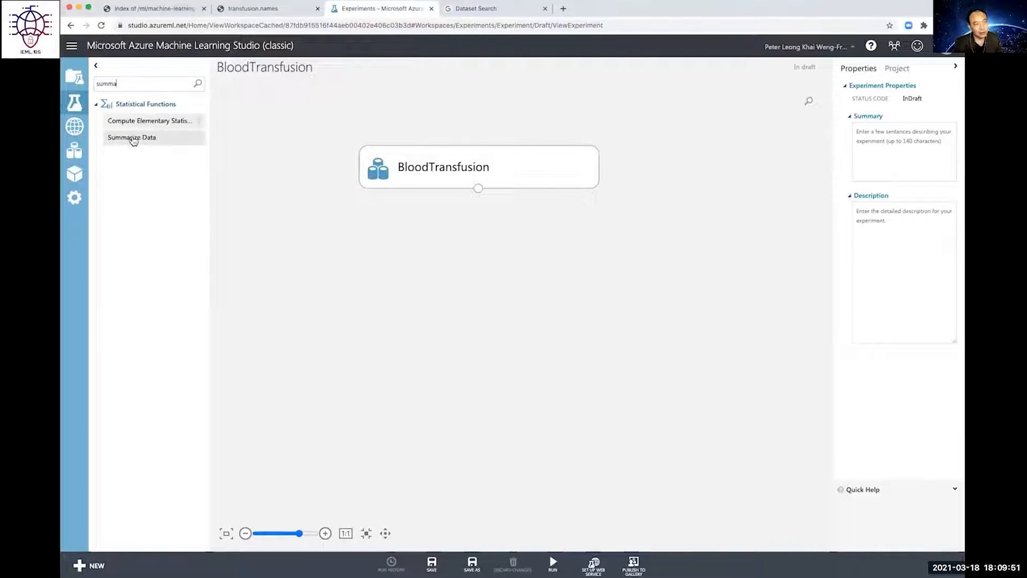
{"action": "mouse_move", "coordinate": [149, 140]}
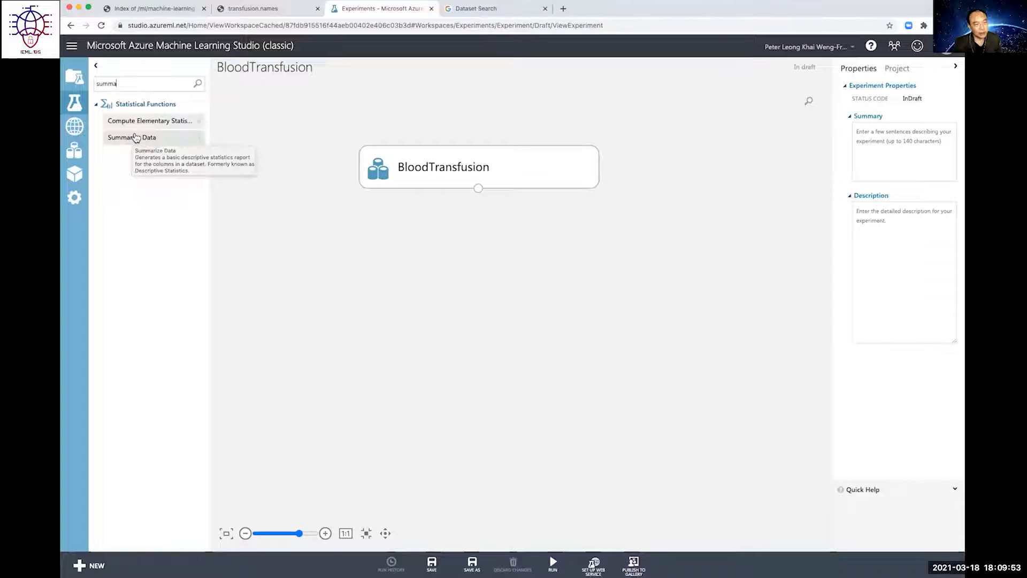
{"action": "left_click", "coordinate": [136, 139]}
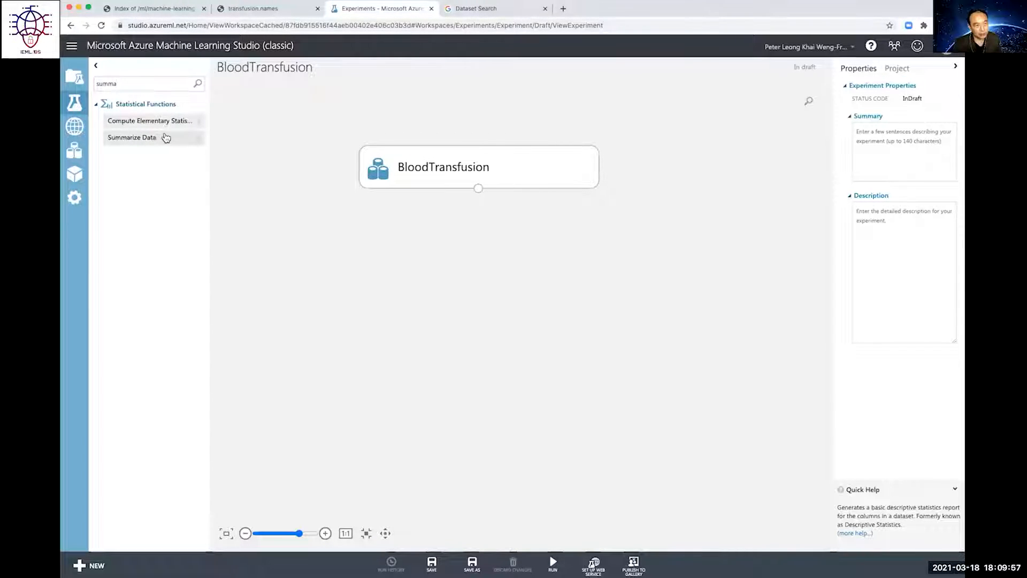
{"action": "left_click_drag", "start_coordinate": [166, 137], "coordinate": [508, 262]}
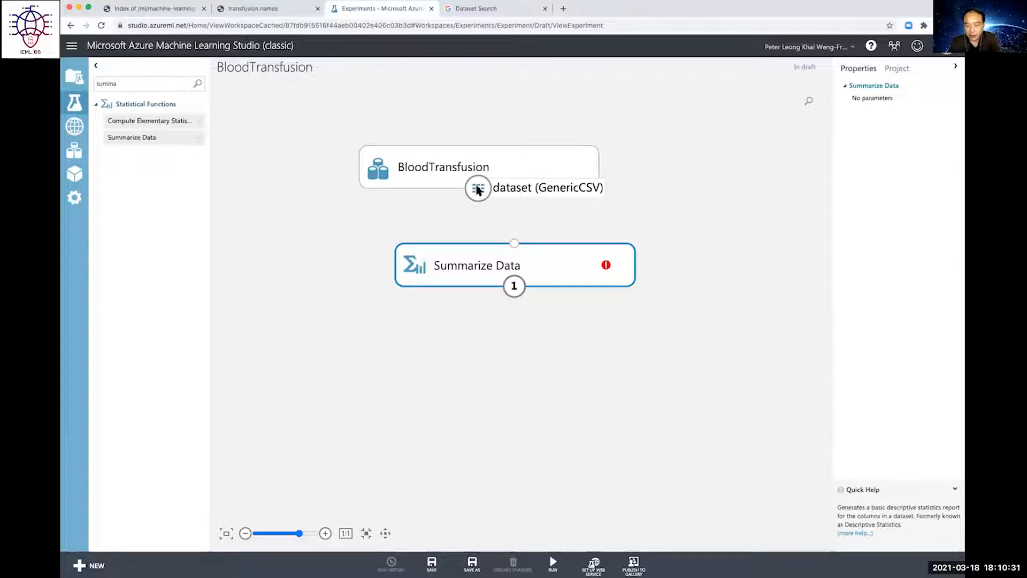
Step: Connect the BloodTransfusion dataset's output to the Summarize Data input and rearrange the two modules on the canvas
{"action": "left_click_drag", "start_coordinate": [478, 190], "coordinate": [514, 243]}
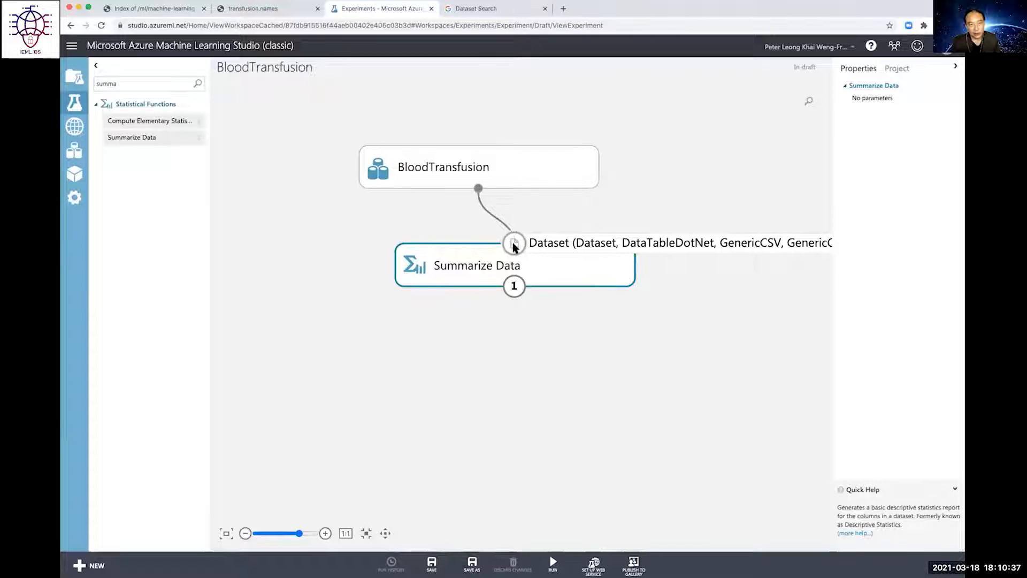
{"action": "left_click_drag", "start_coordinate": [517, 259], "coordinate": [583, 249]}
{"action": "left_click_drag", "start_coordinate": [530, 168], "coordinate": [479, 169]}
{"action": "left_click_drag", "start_coordinate": [608, 274], "coordinate": [567, 270]}
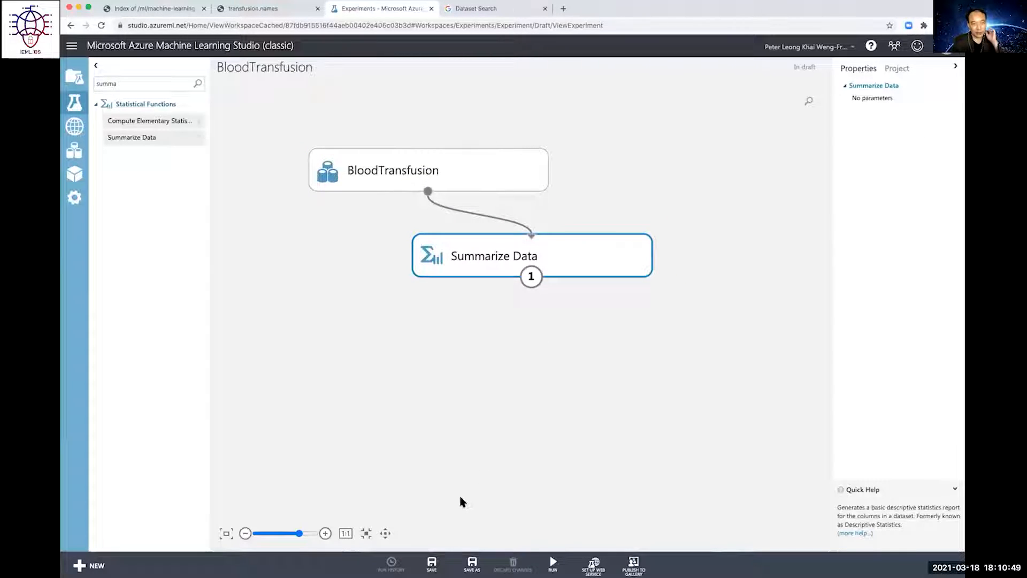
Step: Save the experiment draft and run the selected Summarize Data module
{"action": "left_click", "coordinate": [432, 561]}
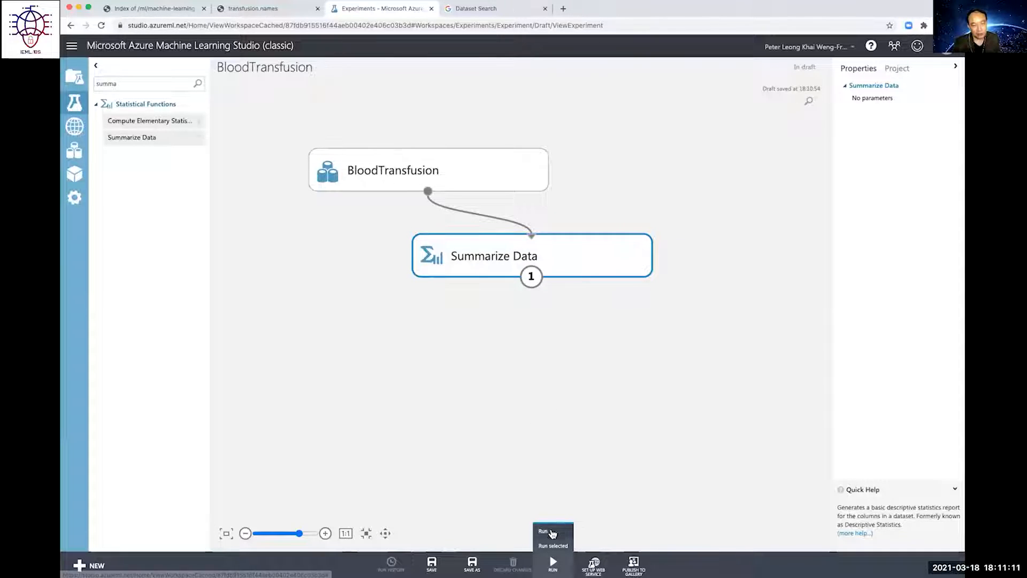
{"action": "right_click", "coordinate": [568, 260]}
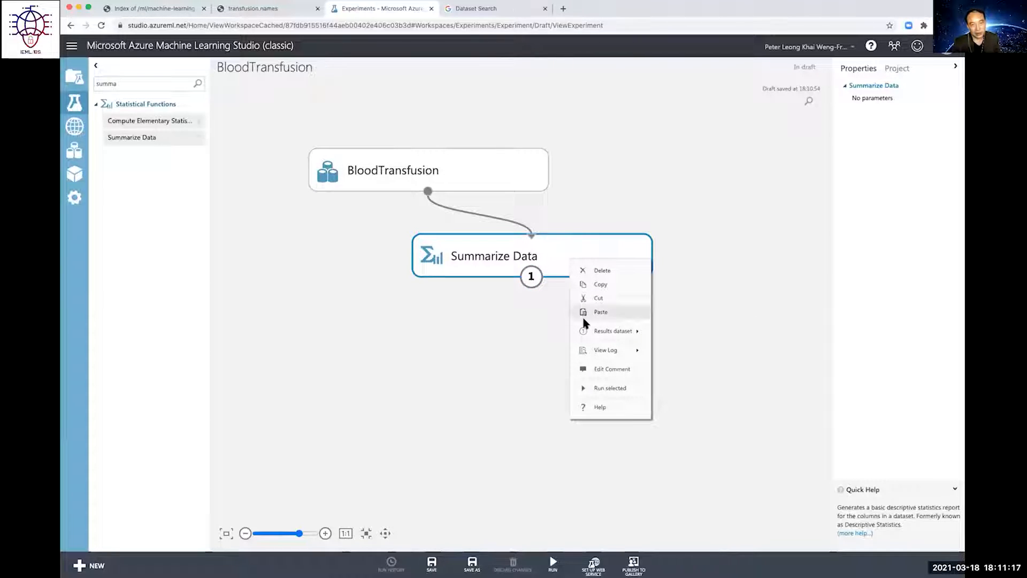
{"action": "left_click", "coordinate": [616, 391]}
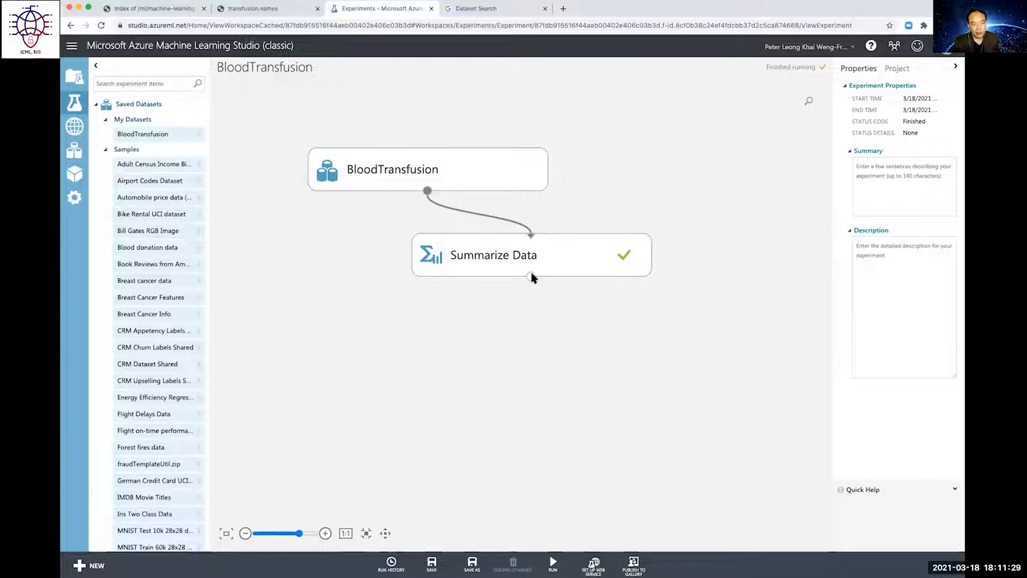
Step: Visualize the results dataset of the Summarize Data module
{"action": "right_click", "coordinate": [576, 252]}
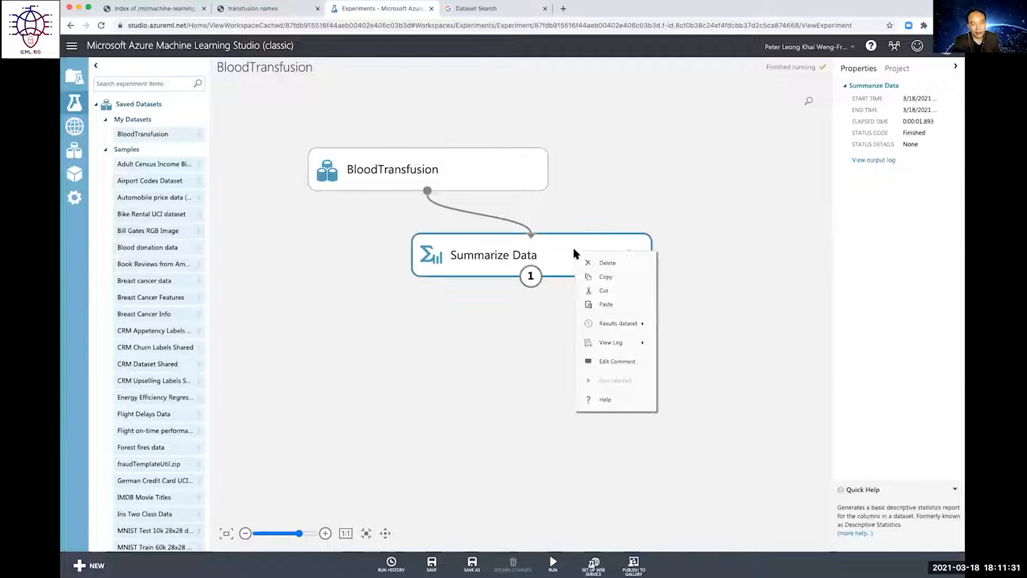
{"action": "mouse_move", "coordinate": [592, 321]}
{"action": "left_click", "coordinate": [574, 244]}
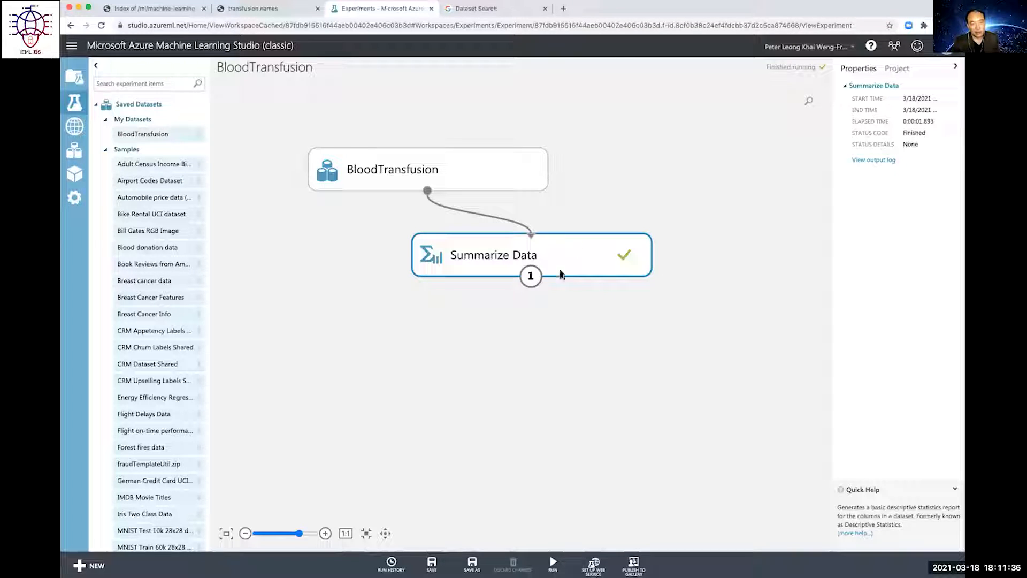
{"action": "right_click", "coordinate": [531, 277]}
{"action": "left_click", "coordinate": [563, 340]}
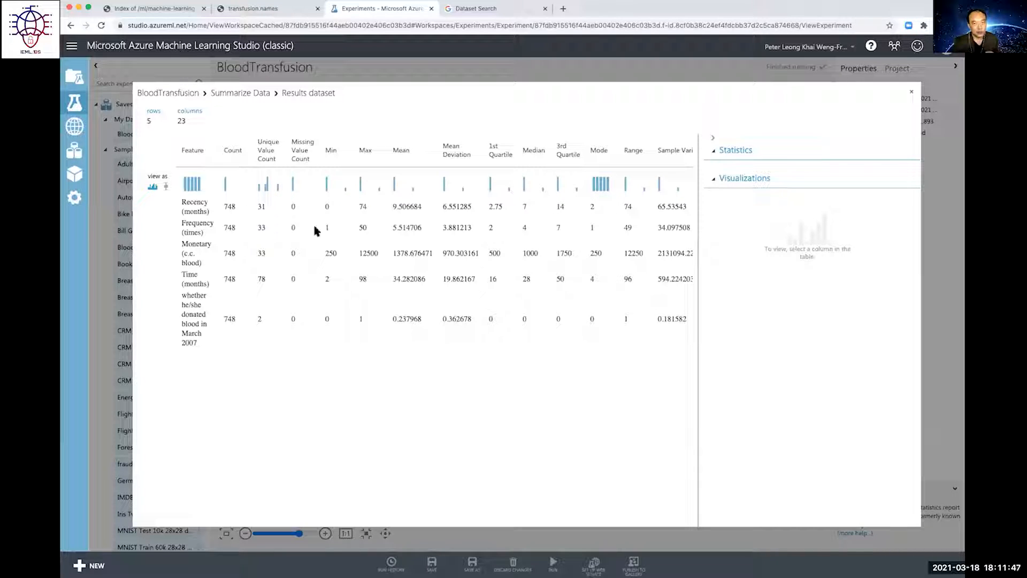
Step: Examine the missing value, unique value and total counts, especially for the column on donating blood in March 2007
{"action": "left_click", "coordinate": [304, 140]}
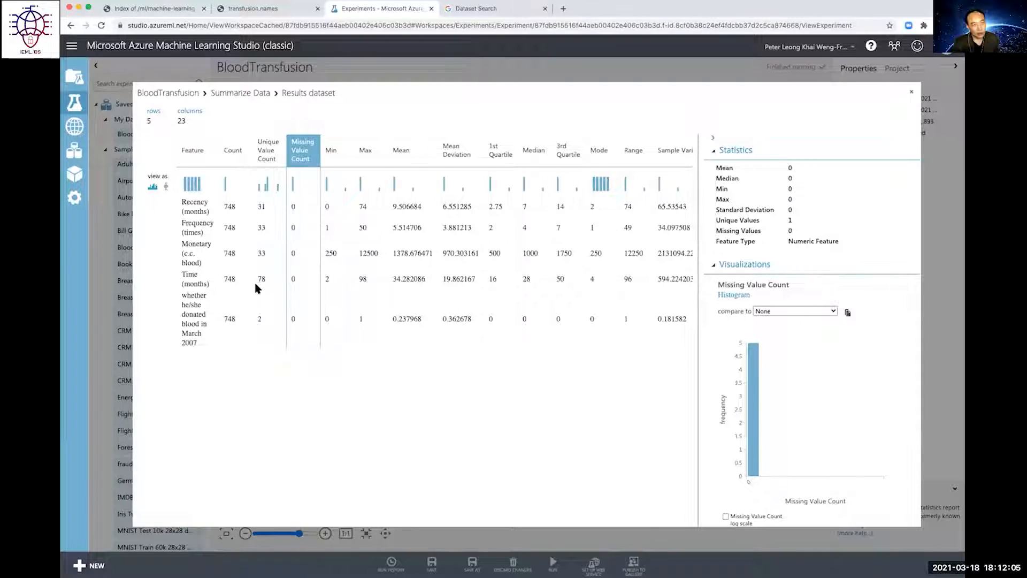
{"action": "left_click", "coordinate": [258, 318]}
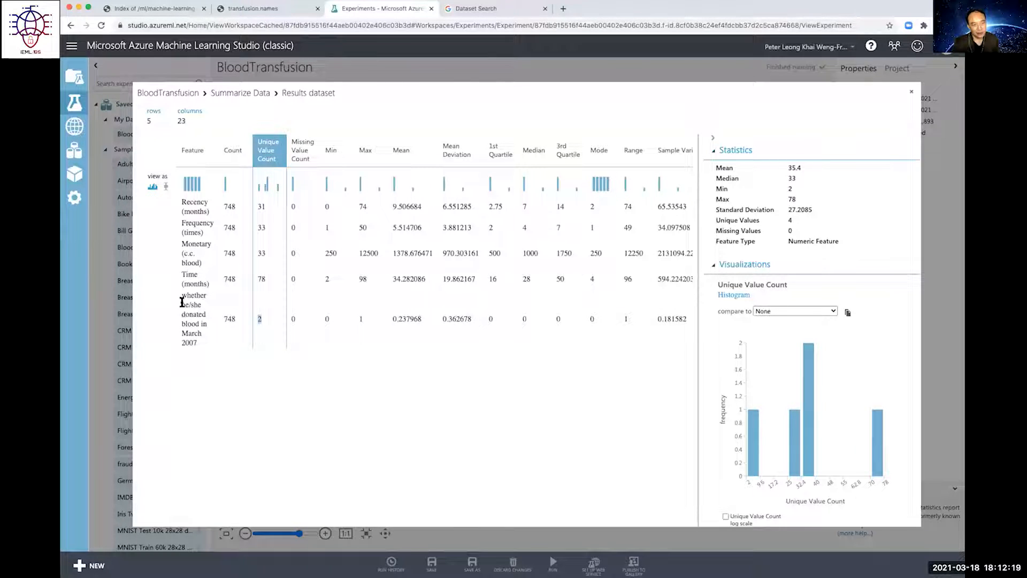
{"action": "left_click", "coordinate": [206, 332]}
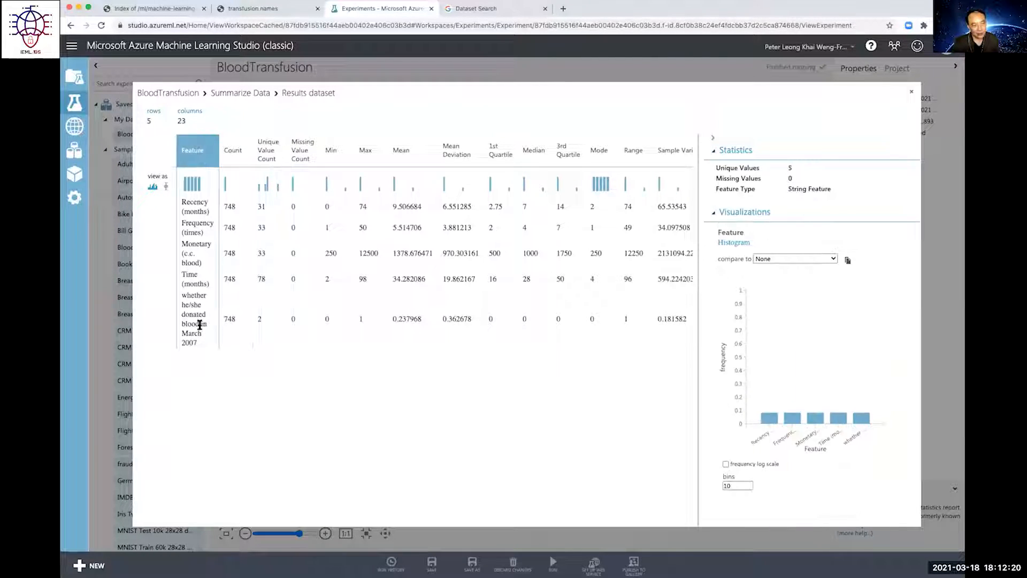
{"action": "left_click", "coordinate": [228, 319]}
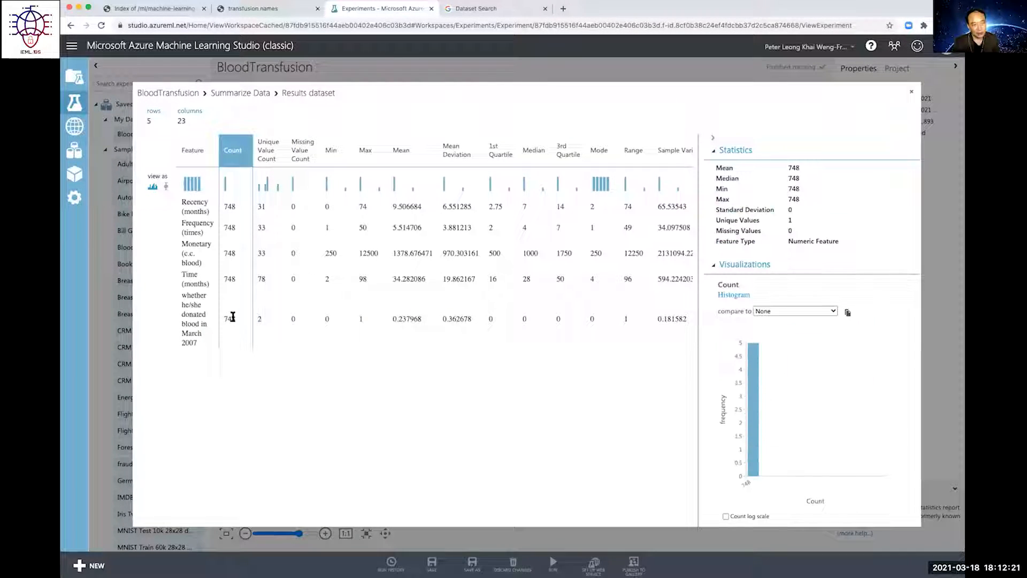
{"action": "left_click", "coordinate": [269, 321]}
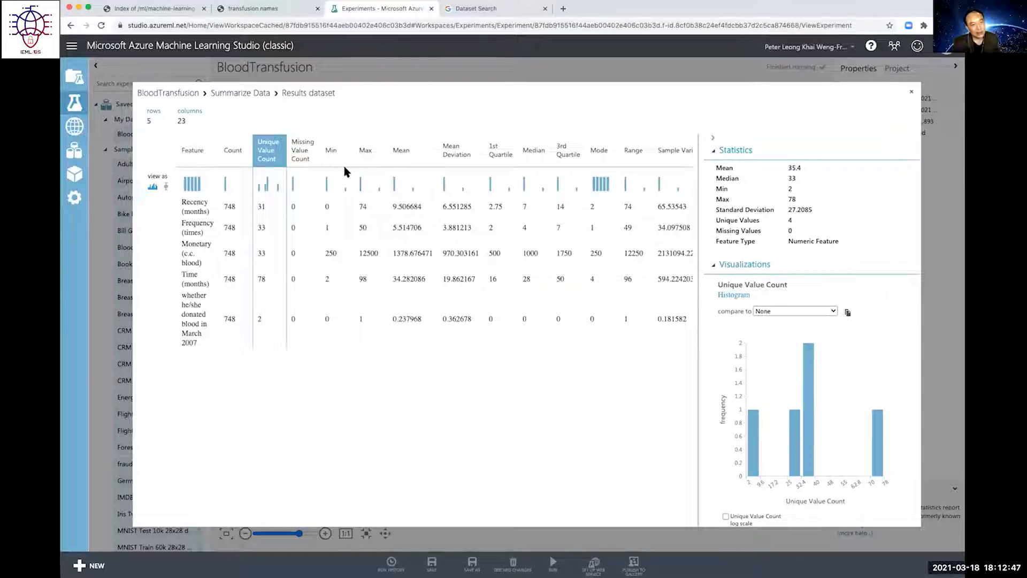
Step: Examine the minimum, maximum, mean and median statistics, focusing on the Monetary (c.c. blood) row
{"action": "left_click", "coordinate": [330, 149]}
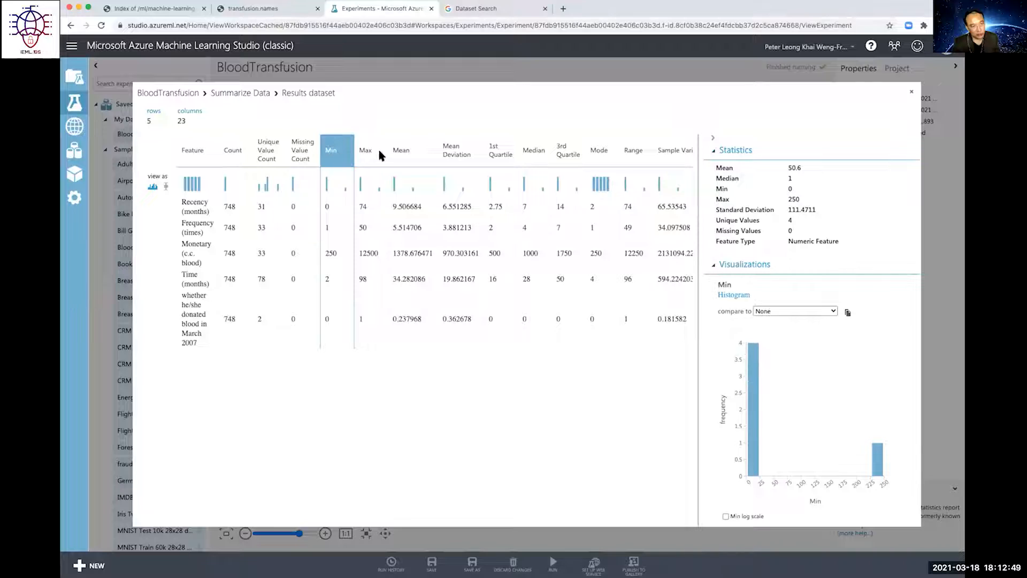
{"action": "left_click", "coordinate": [368, 150]}
{"action": "left_click", "coordinate": [342, 153]}
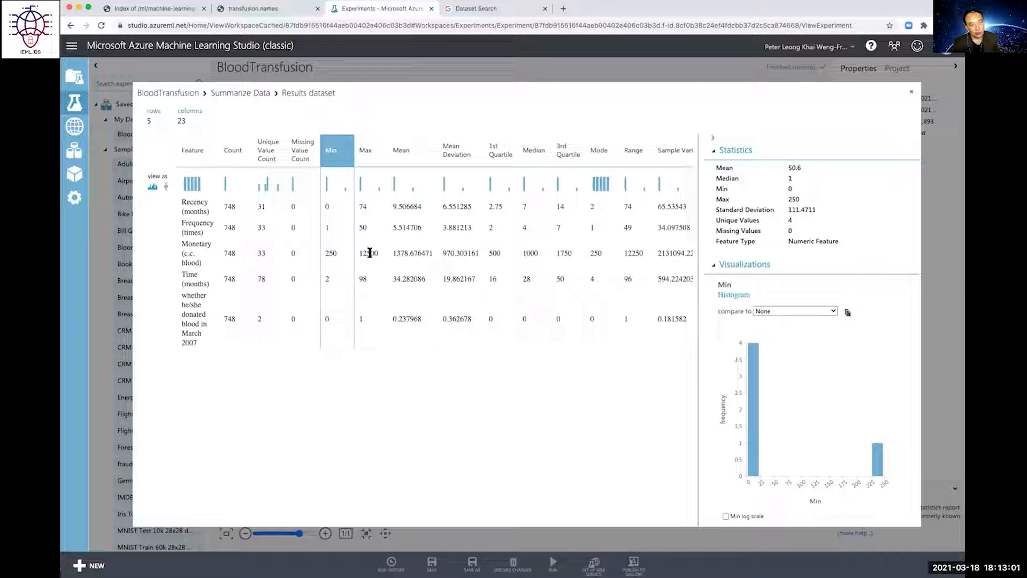
{"action": "left_click", "coordinate": [405, 252]}
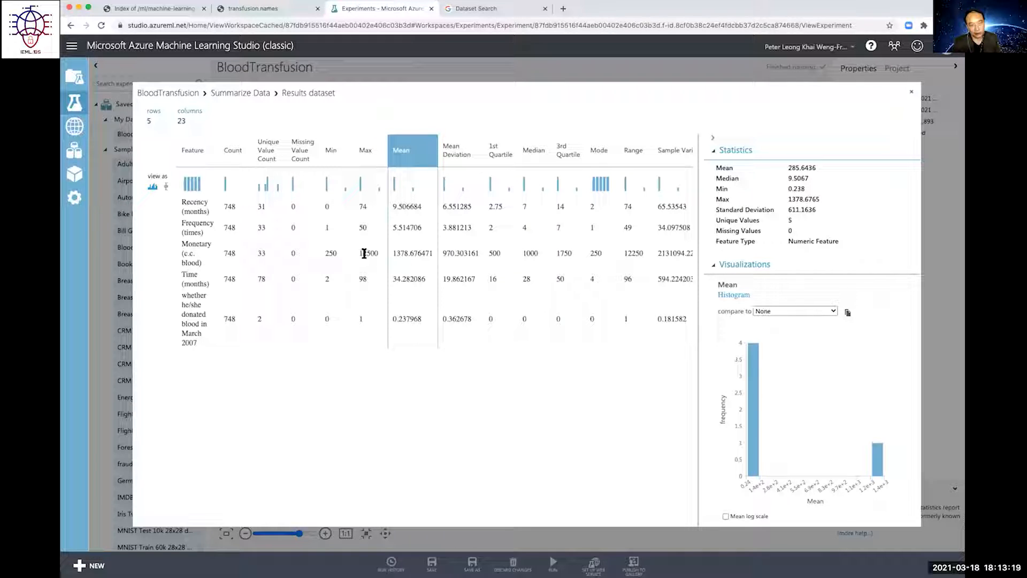
{"action": "left_click_drag", "start_coordinate": [225, 253], "coordinate": [648, 259]}
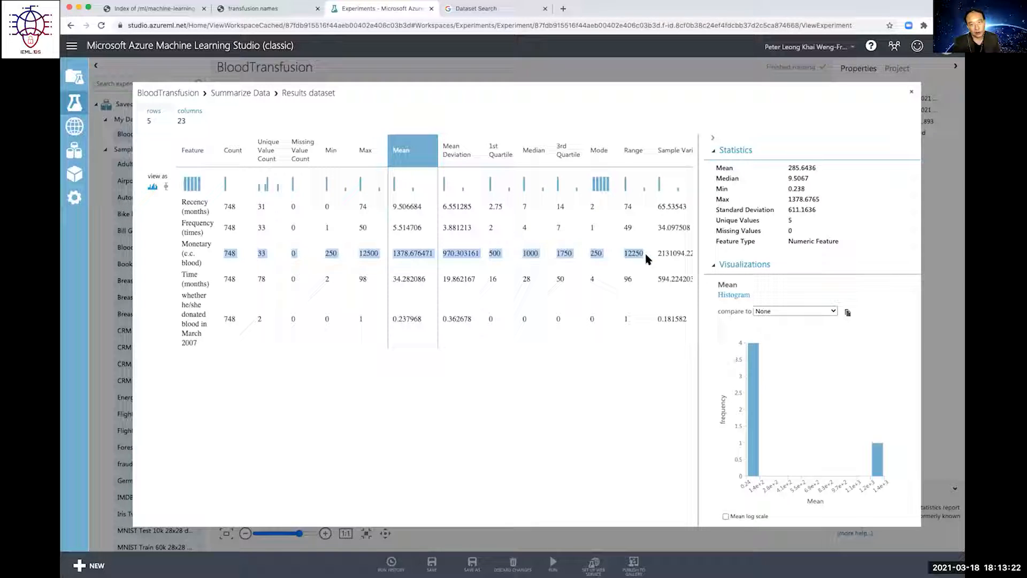
{"action": "left_click", "coordinate": [589, 258]}
{"action": "left_click", "coordinate": [521, 253]}
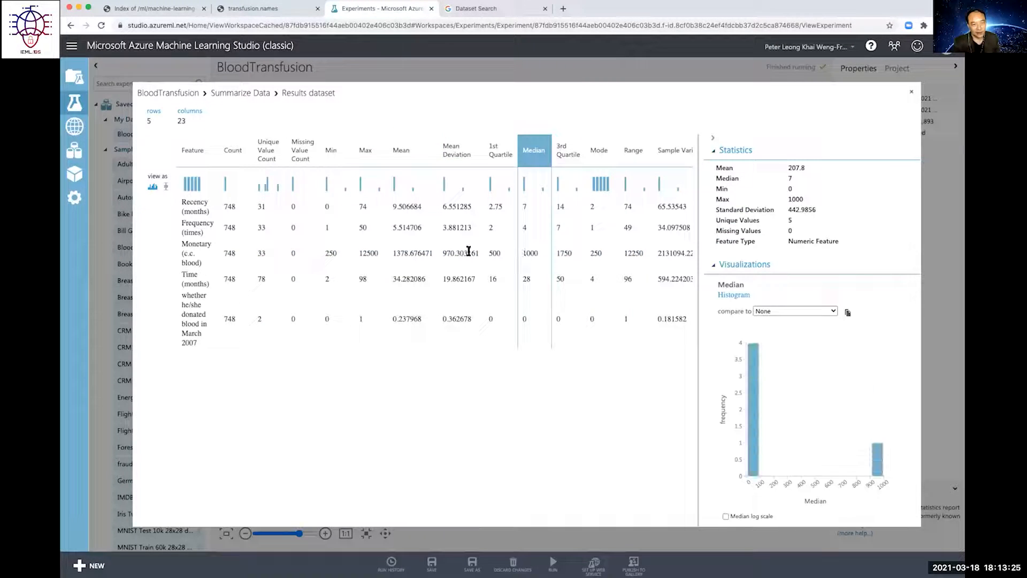
{"action": "left_click", "coordinate": [415, 249]}
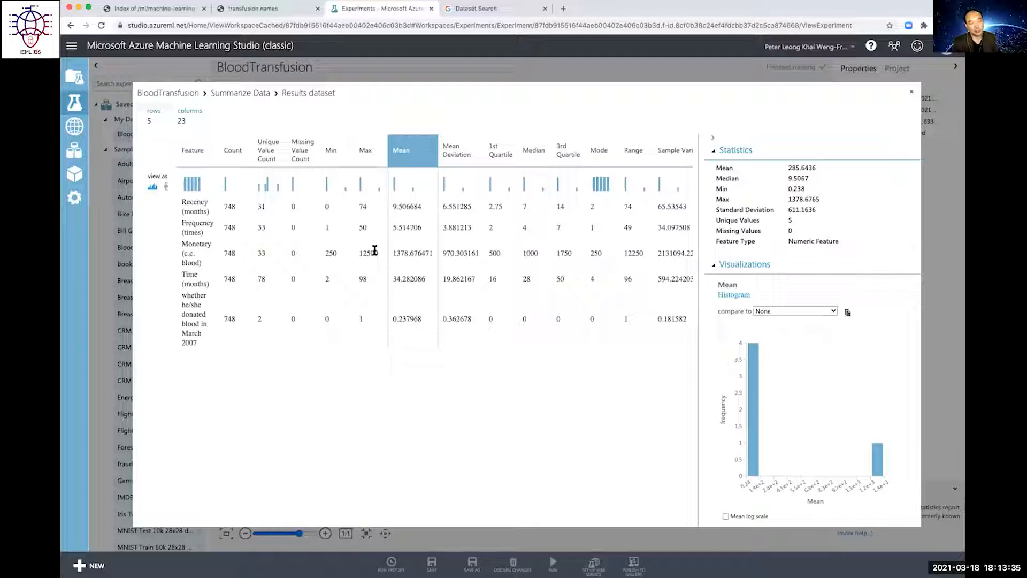
Step: Examine the first quartile, median and third quartile statistics for the Monetary (c.c. blood) row, and close the results dataset
{"action": "left_click", "coordinate": [494, 252]}
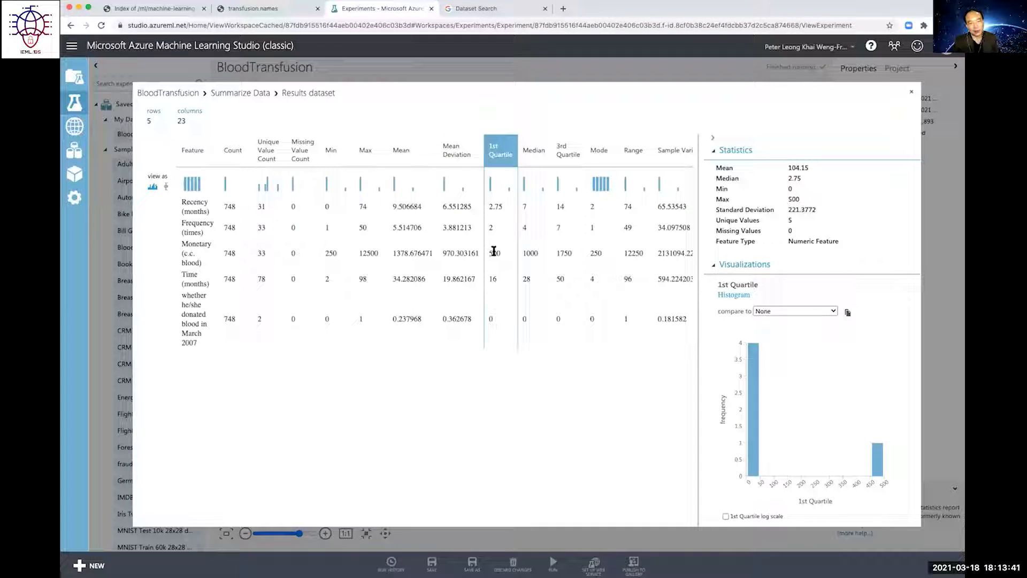
{"action": "left_click", "coordinate": [531, 253]}
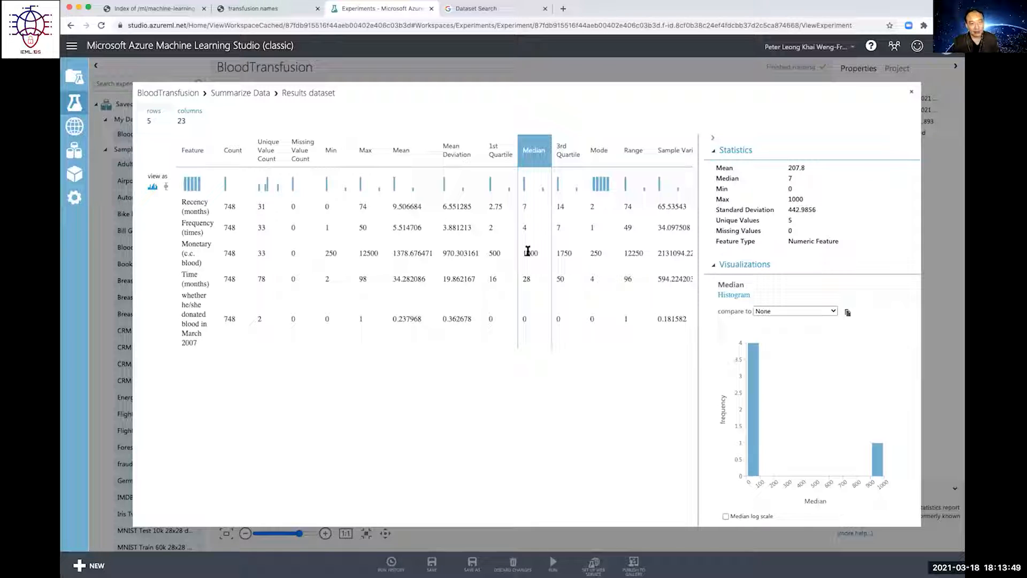
{"action": "left_click", "coordinate": [566, 251]}
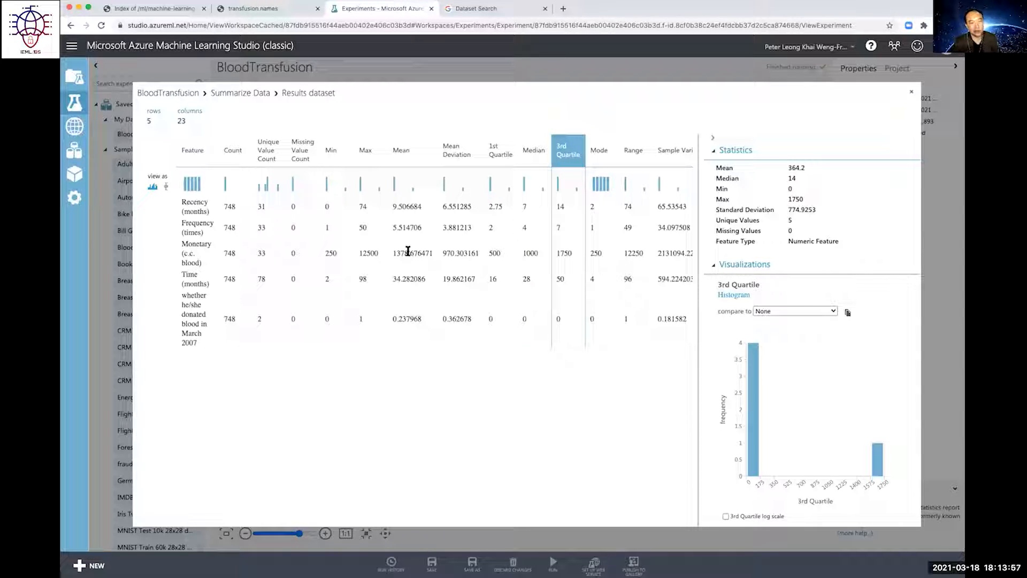
{"action": "left_click", "coordinate": [561, 250]}
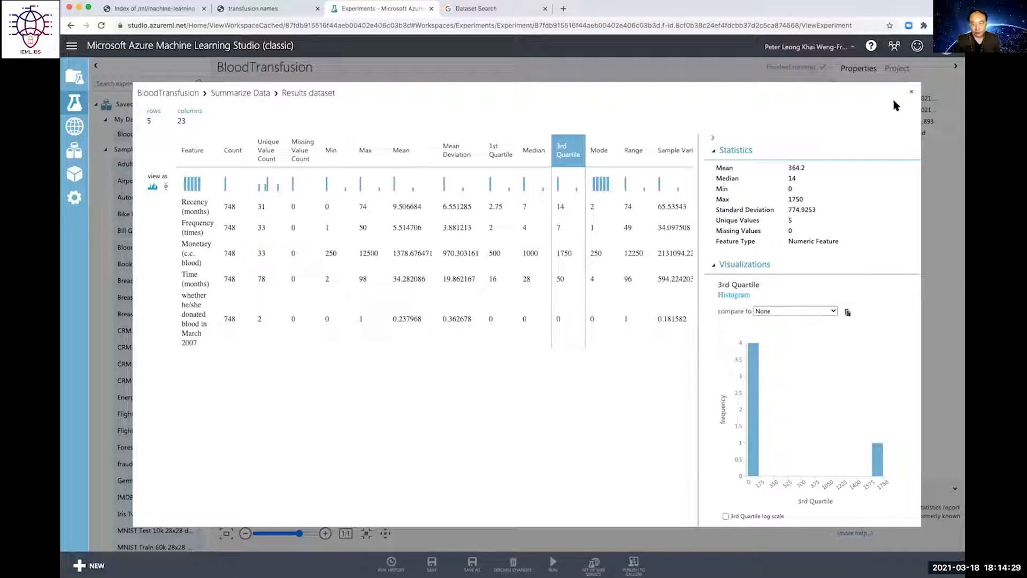
{"action": "left_click", "coordinate": [911, 92]}
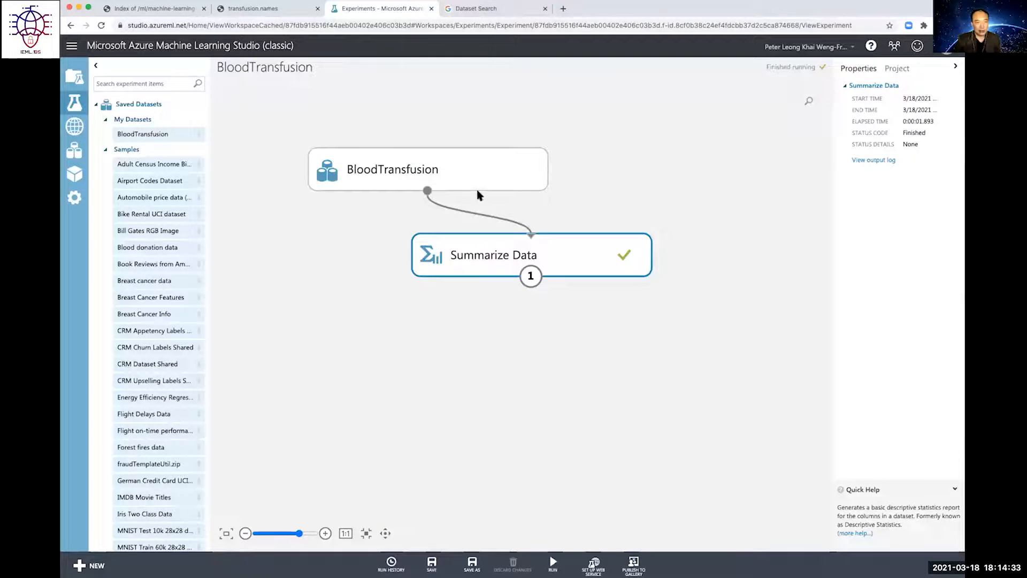
Step: Rearrange the experiment canvas so Summarize Data sits below and to the left of the BloodTransfusion dataset
{"action": "left_click_drag", "start_coordinate": [533, 162], "coordinate": [684, 160]}
{"action": "left_click_drag", "start_coordinate": [534, 251], "coordinate": [354, 248]}
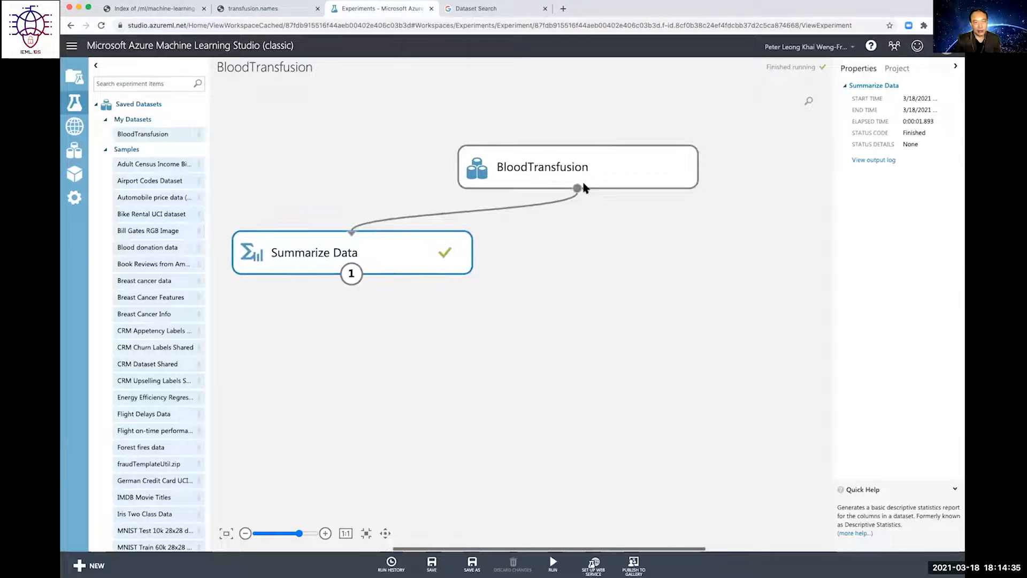
{"action": "left_click_drag", "start_coordinate": [586, 188], "coordinate": [539, 186]}
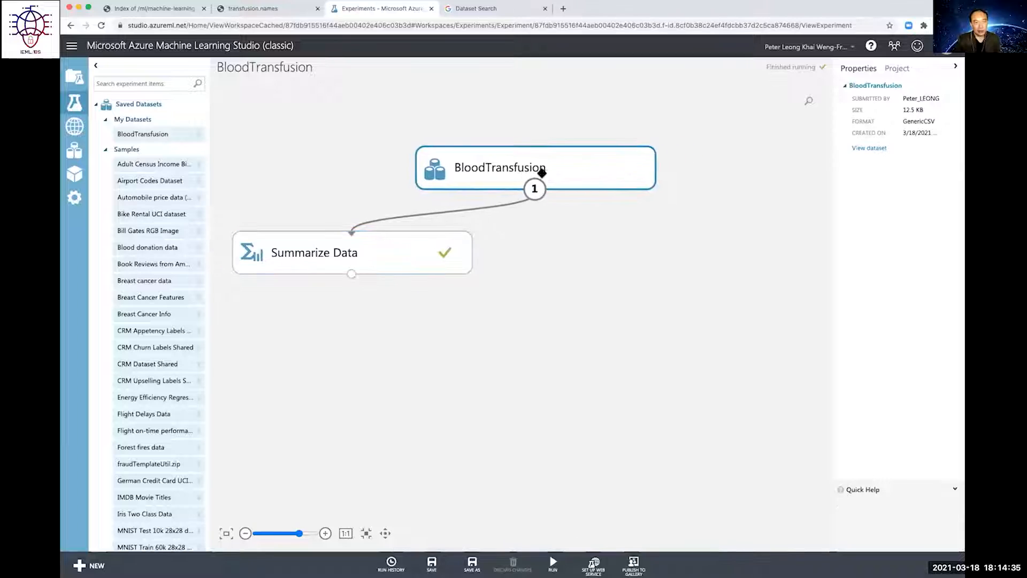
Step: Display the mini map, explore the experiment canvas at different zoom levels, and restore the actual-size view
{"action": "left_click", "coordinate": [246, 535]}
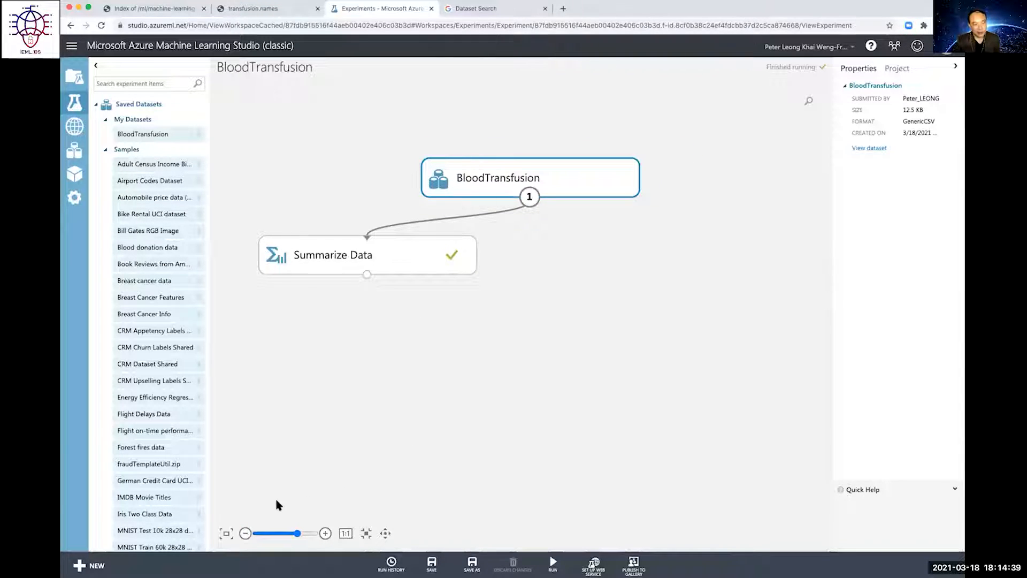
{"action": "left_click", "coordinate": [227, 533]}
{"action": "left_click", "coordinate": [227, 532]}
{"action": "left_click", "coordinate": [226, 533]}
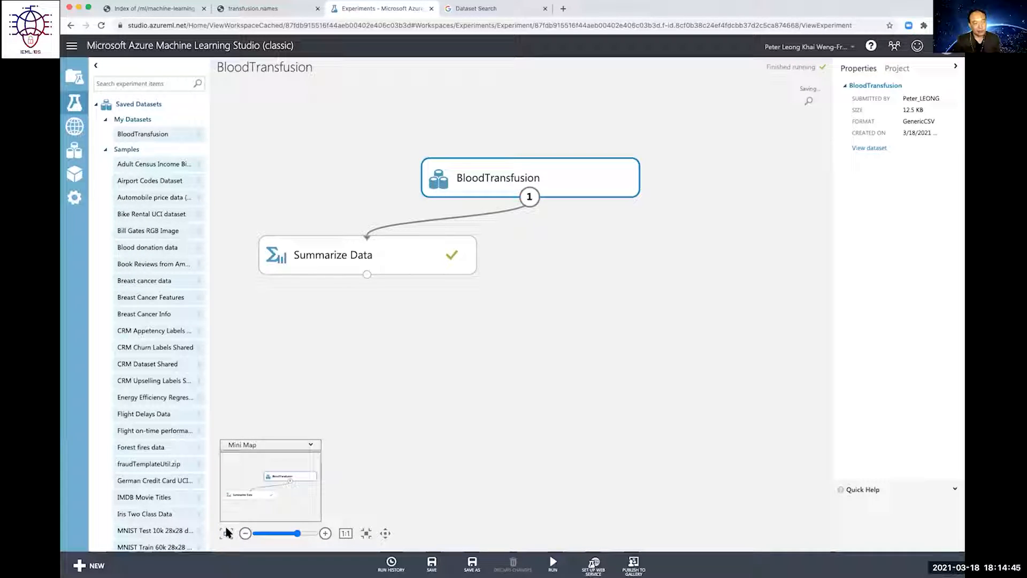
{"action": "mouse_move", "coordinate": [259, 477]}
{"action": "left_mouse_down"}
{"action": "mouse_move", "coordinate": [284, 476]}
{"action": "mouse_move", "coordinate": [286, 462]}
{"action": "mouse_move", "coordinate": [236, 498]}
{"action": "mouse_move", "coordinate": [239, 517]}
{"action": "mouse_move", "coordinate": [254, 481]}
{"action": "mouse_move", "coordinate": [314, 482]}
{"action": "mouse_move", "coordinate": [272, 479]}
{"action": "mouse_move", "coordinate": [254, 493]}
{"action": "left_mouse_up"}
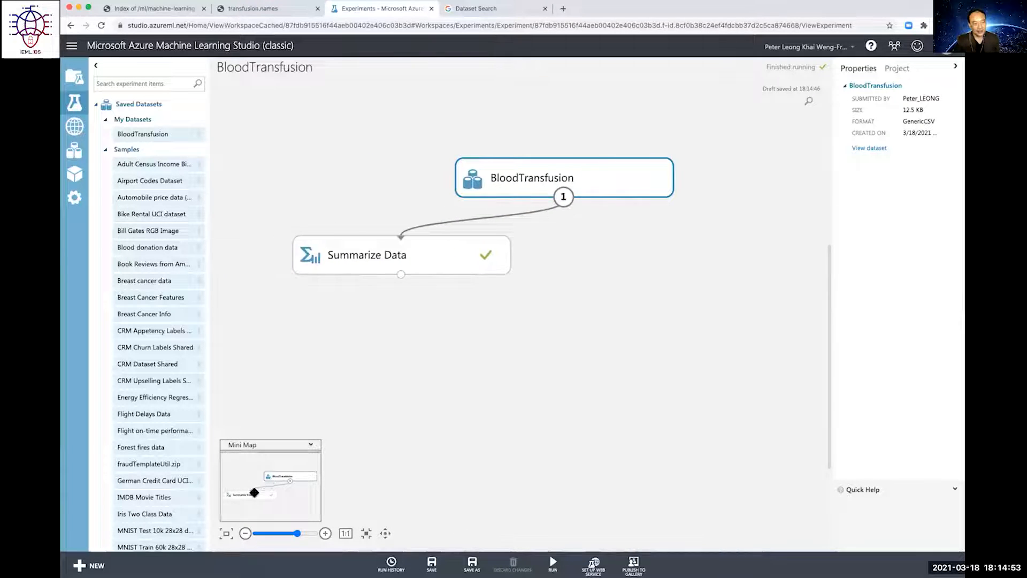
{"action": "left_click", "coordinate": [325, 534]}
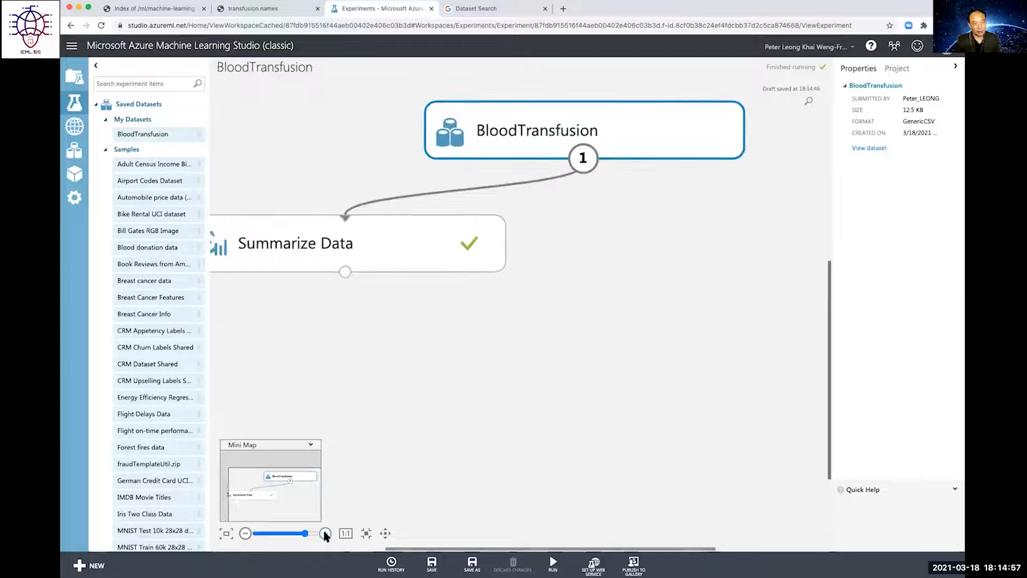
{"action": "mouse_move", "coordinate": [277, 484]}
{"action": "left_mouse_down"}
{"action": "mouse_move", "coordinate": [266, 468]}
{"action": "mouse_move", "coordinate": [309, 471]}
{"action": "mouse_move", "coordinate": [262, 474]}
{"action": "mouse_move", "coordinate": [277, 473]}
{"action": "left_mouse_up"}
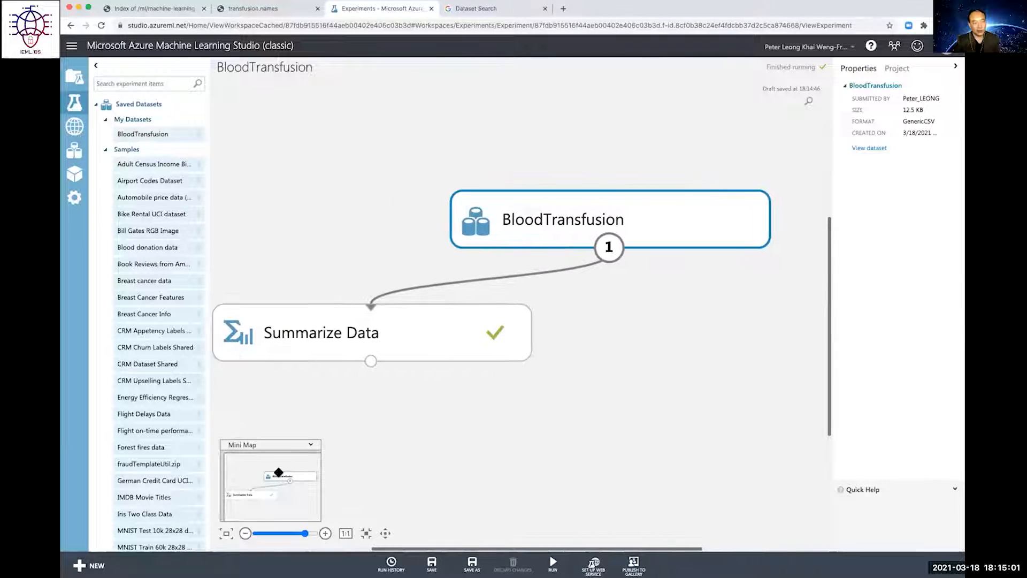
{"action": "left_click", "coordinate": [346, 533]}
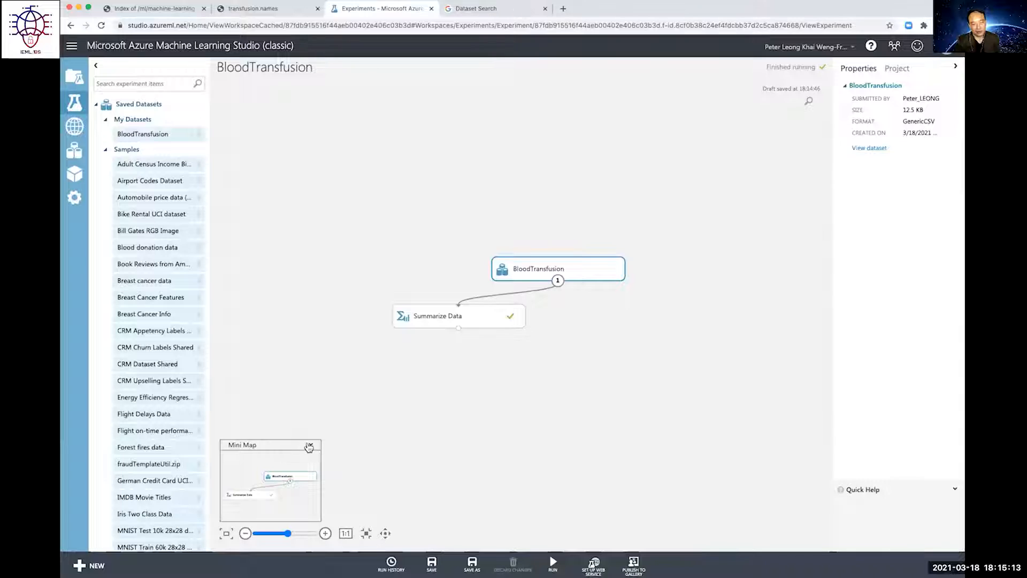
Step: Toggle the mini map, inspect both connected modules through it at several magnifications, and hide it at actual size
{"action": "left_click", "coordinate": [226, 534]}
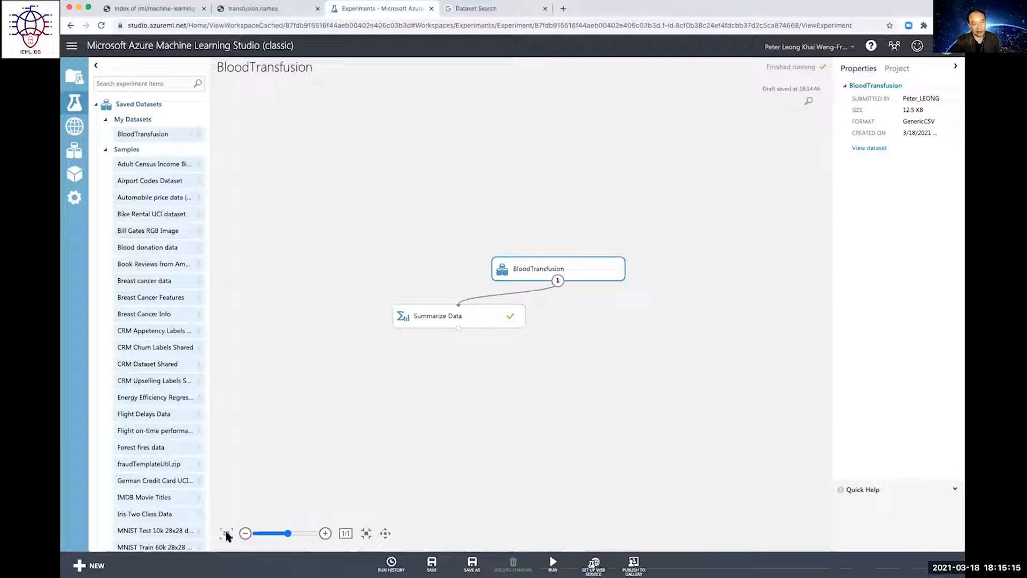
{"action": "left_click", "coordinate": [226, 533]}
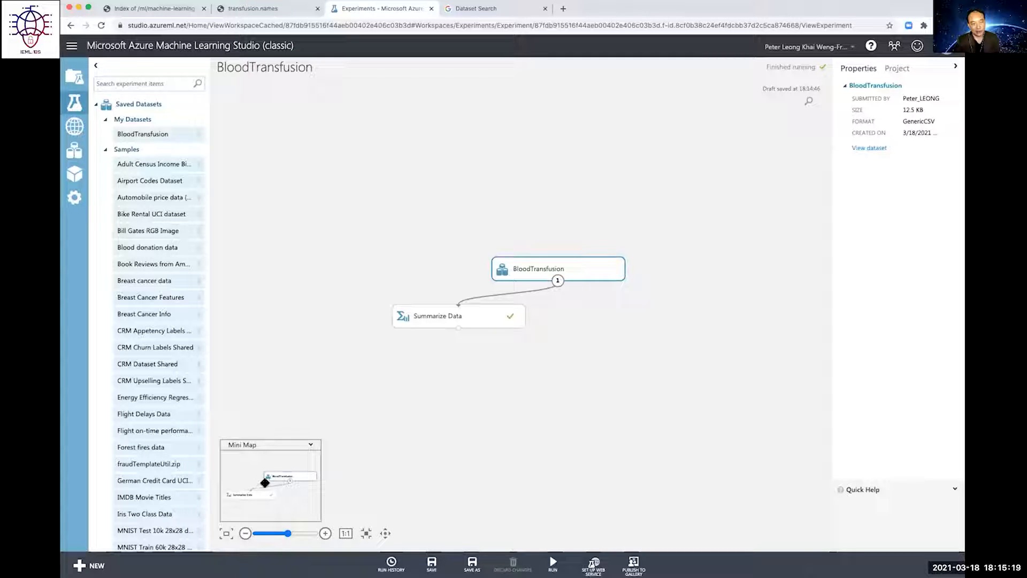
{"action": "mouse_move", "coordinate": [259, 484]}
{"action": "left_mouse_down"}
{"action": "mouse_move", "coordinate": [289, 479]}
{"action": "mouse_move", "coordinate": [259, 484]}
{"action": "mouse_move", "coordinate": [243, 472]}
{"action": "mouse_move", "coordinate": [289, 484]}
{"action": "mouse_move", "coordinate": [254, 484]}
{"action": "mouse_move", "coordinate": [273, 497]}
{"action": "mouse_move", "coordinate": [232, 486]}
{"action": "mouse_move", "coordinate": [255, 487]}
{"action": "left_mouse_up"}
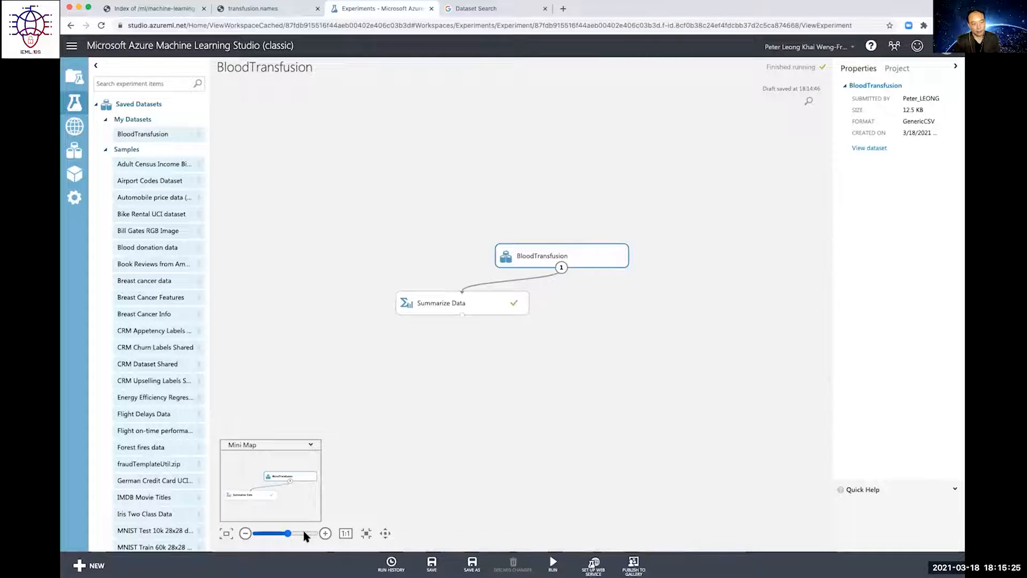
{"action": "left_click", "coordinate": [325, 534]}
{"action": "left_click", "coordinate": [324, 533]}
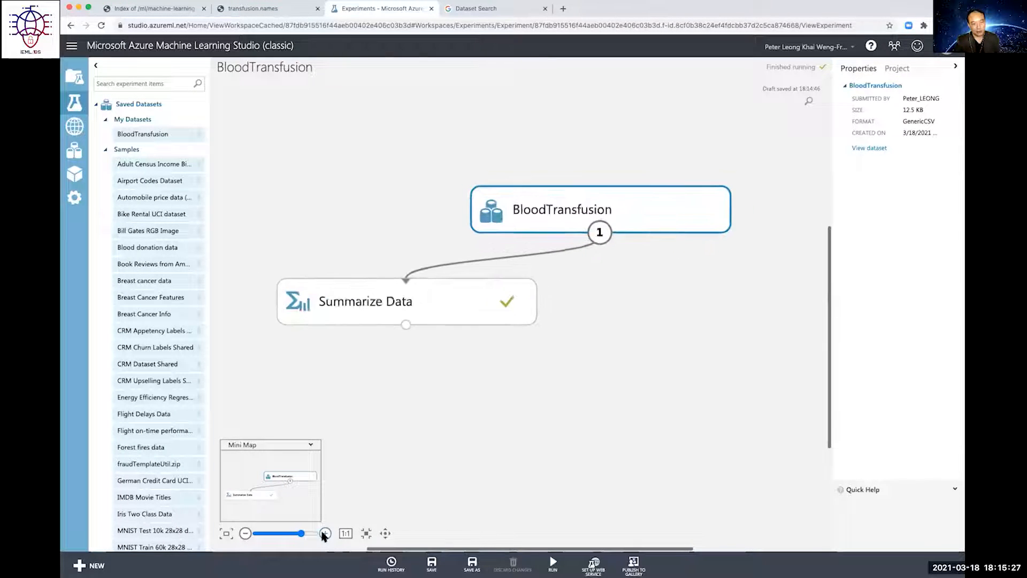
{"action": "left_click_drag", "start_coordinate": [271, 481], "coordinate": [300, 484]}
{"action": "left_click_drag", "start_coordinate": [305, 496], "coordinate": [268, 486]}
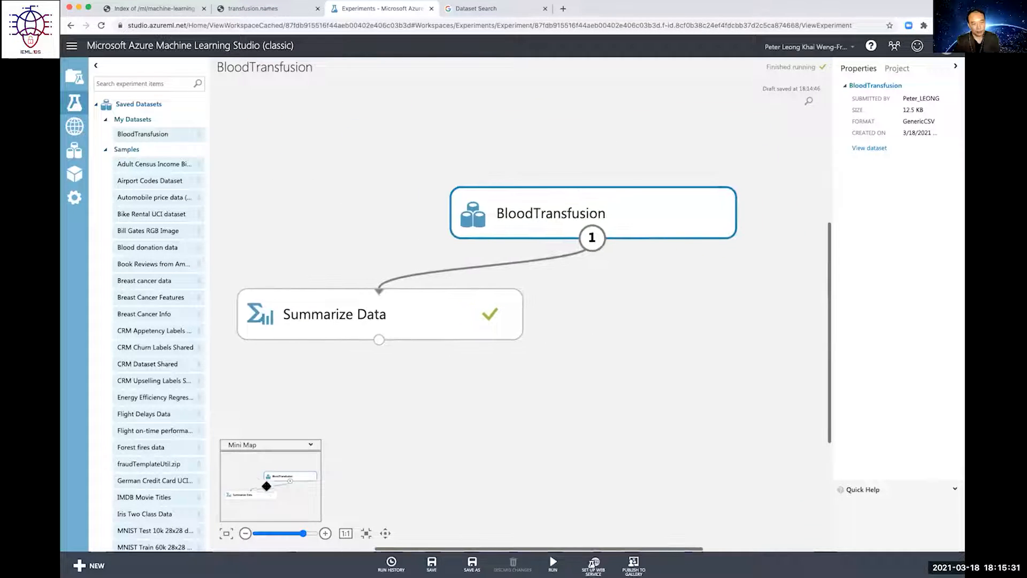
{"action": "left_click", "coordinate": [246, 534]}
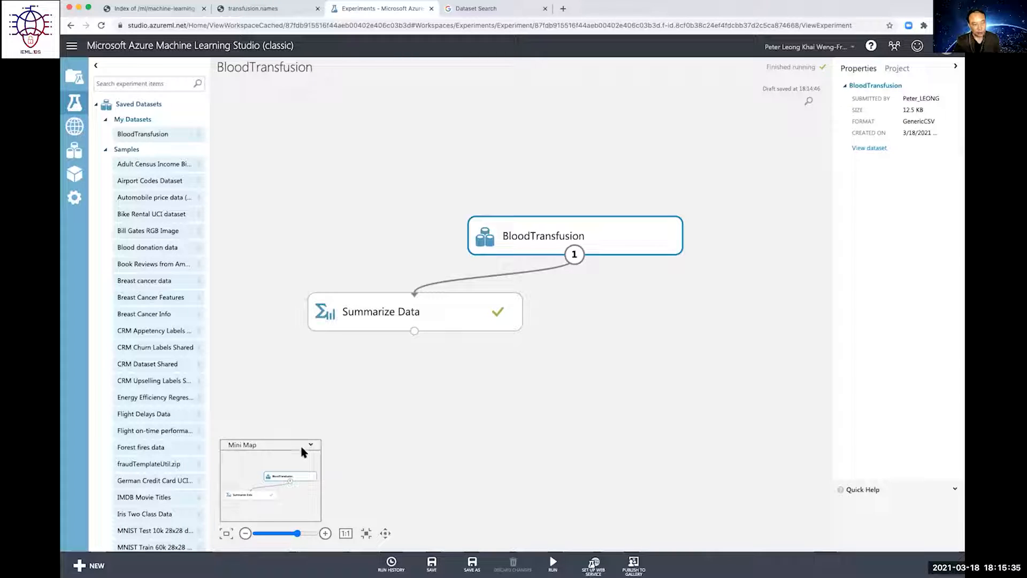
{"action": "left_click", "coordinate": [346, 533]}
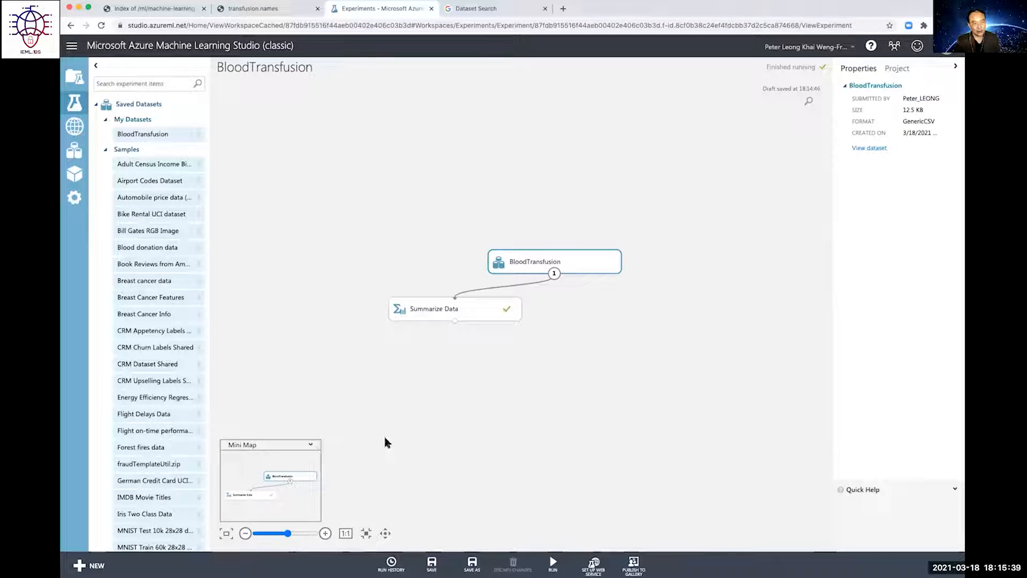
{"action": "left_click", "coordinate": [311, 447]}
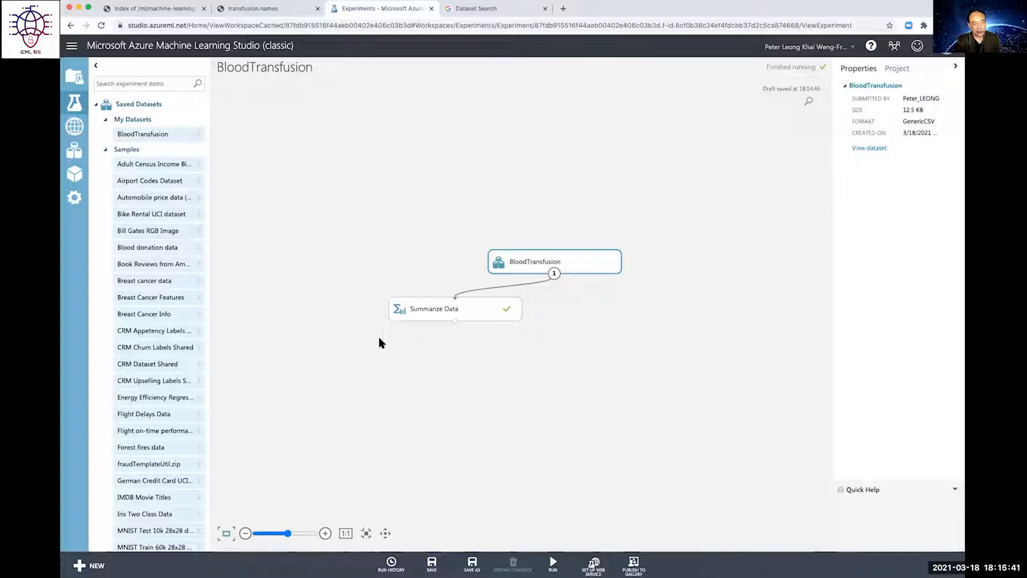
Step: Select the BloodTransfusion and Summarize Data modules together and move them as a group higher on the canvas
{"action": "left_click", "coordinate": [481, 328]}
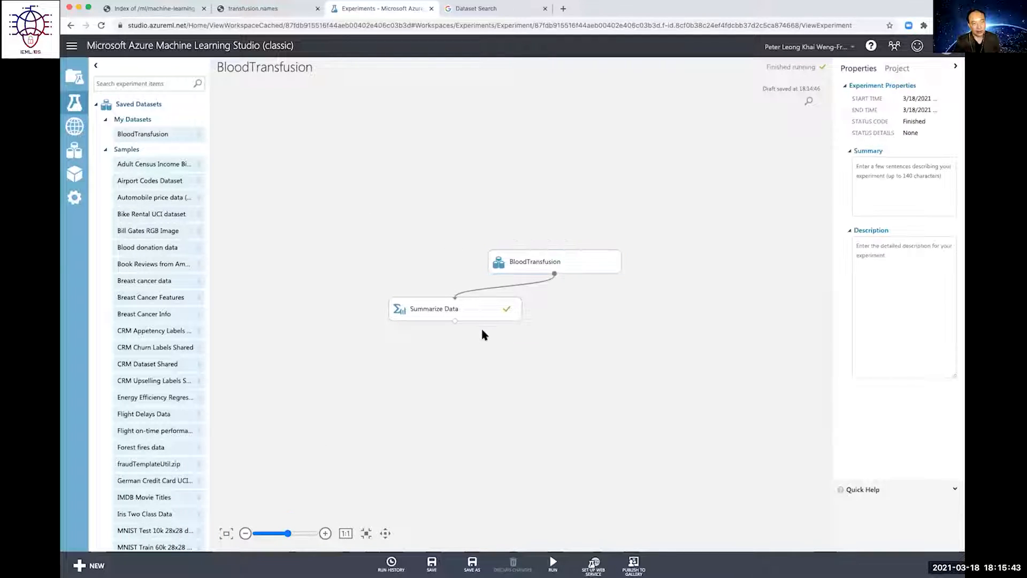
{"action": "left_click", "coordinate": [495, 304]}
{"action": "left_click", "coordinate": [558, 311]}
{"action": "left_click_drag", "start_coordinate": [349, 209], "coordinate": [682, 353]}
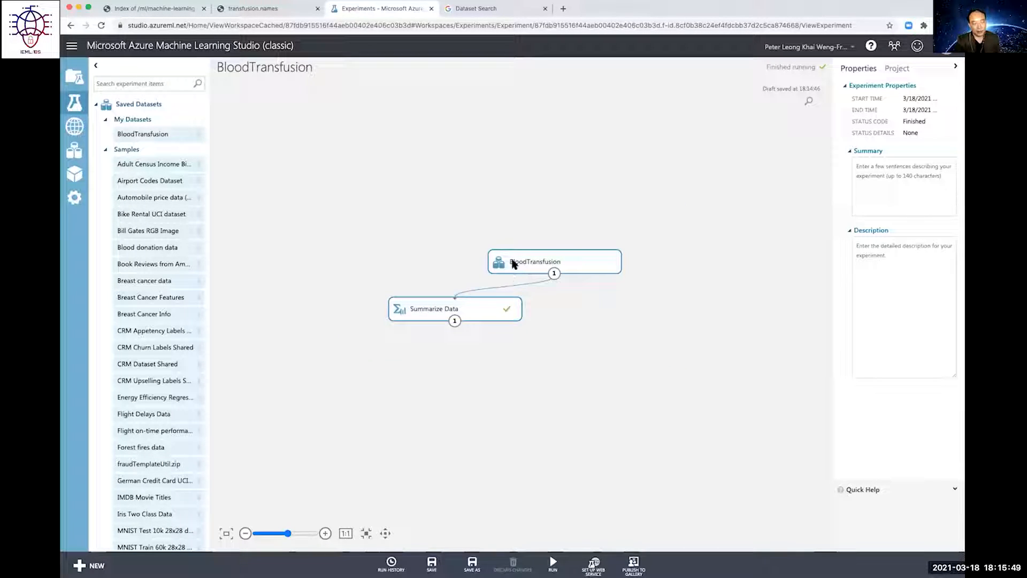
{"action": "left_click_drag", "start_coordinate": [522, 262], "coordinate": [524, 179]}
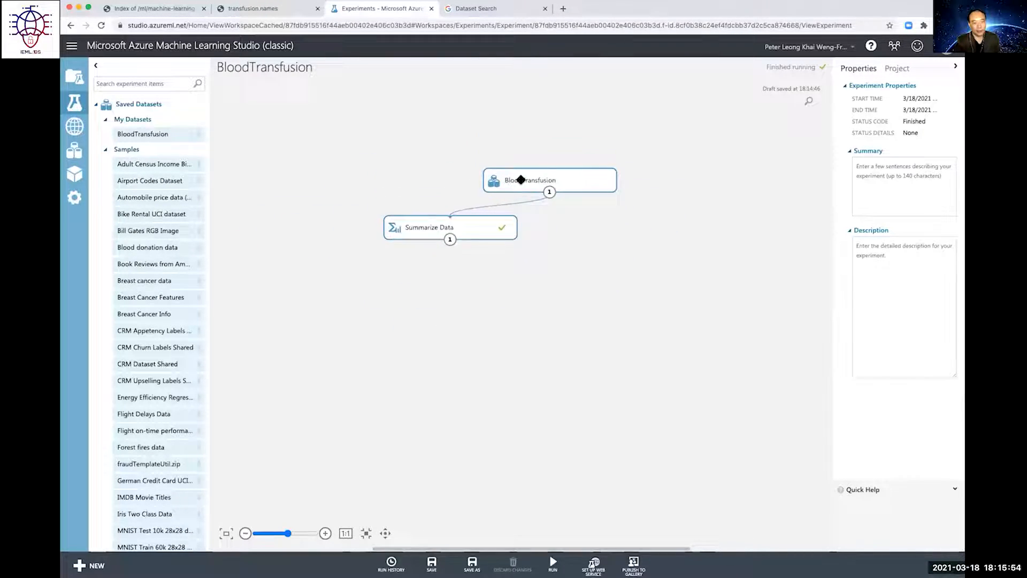
{"action": "left_click", "coordinate": [471, 434]}
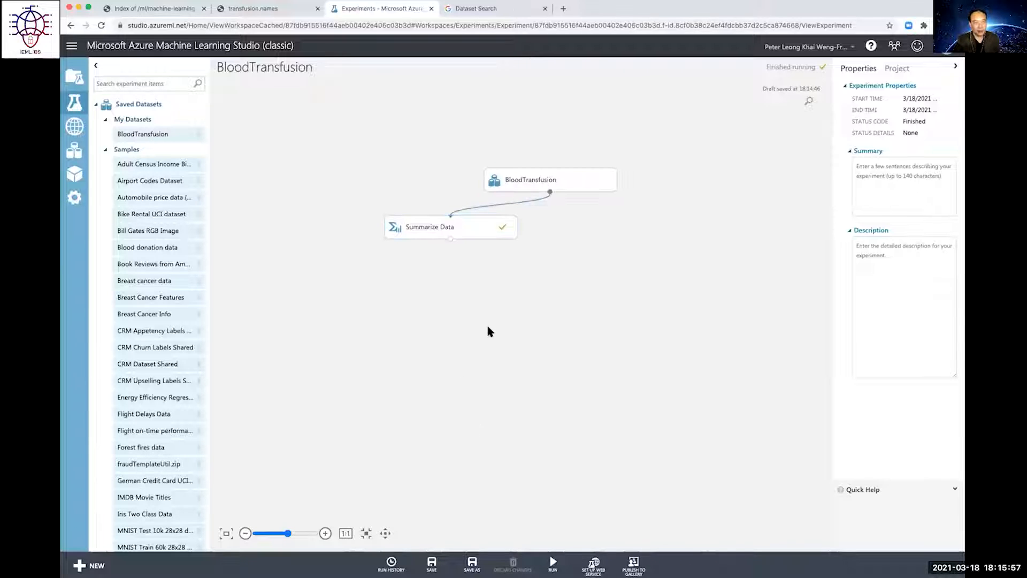
Step: Search the experiment items for "feature selection"
{"action": "left_click", "coordinate": [157, 83]}
{"action": "type", "text": "fil"}
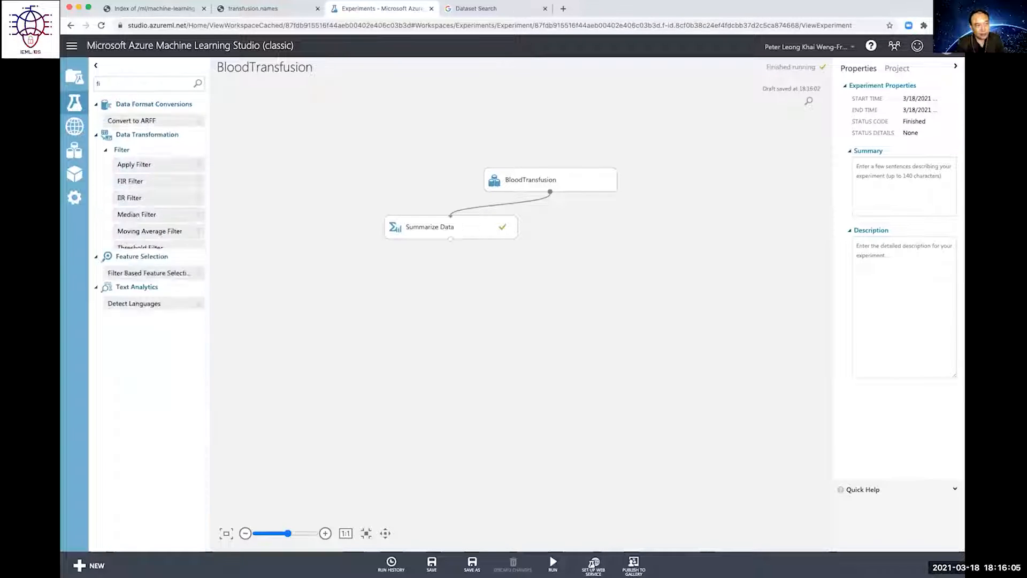
{"action": "key", "text": "BackSpace"}
{"action": "key", "text": "BackSpace"}
{"action": "key", "text": "BackSpace"}
{"action": "type", "text": "feature"}
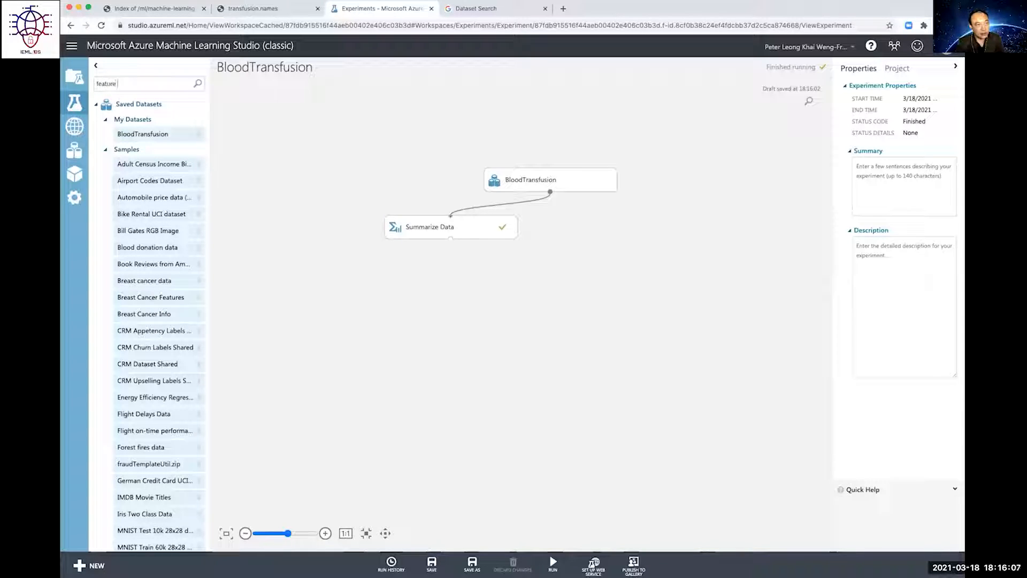
{"action": "type", "text": " selectio"}
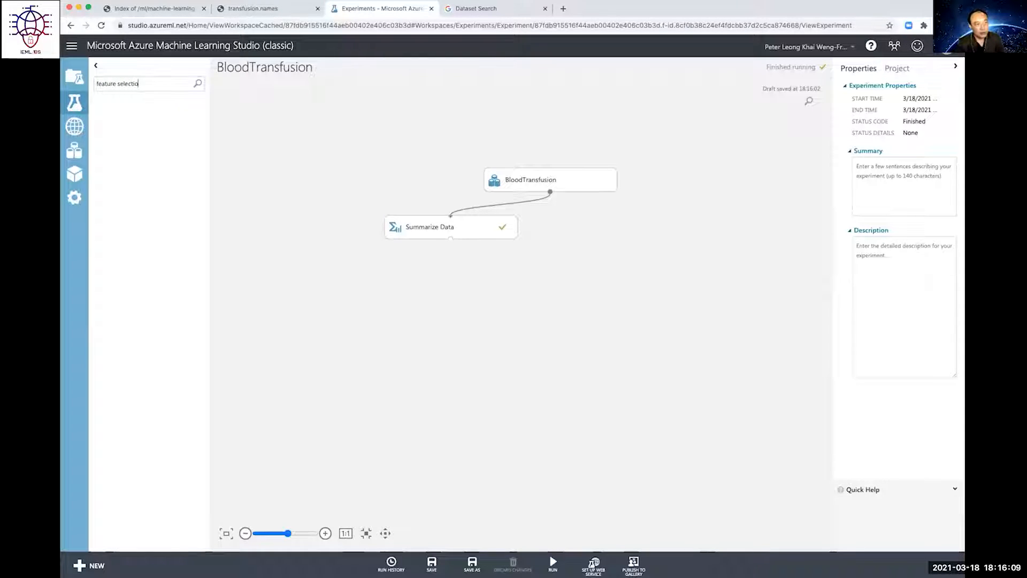
{"action": "type", "text": "n"}
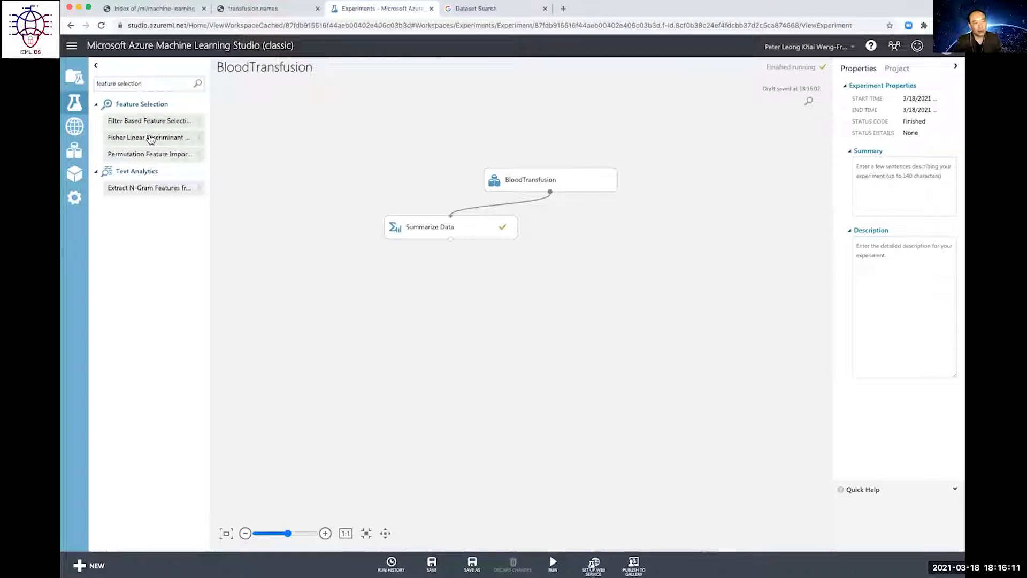
Step: Add a Filter Based Feature Selection module beside Summarize Data and connect the BloodTransfusion output to its input
{"action": "left_click", "coordinate": [143, 121]}
{"action": "left_click_drag", "start_coordinate": [234, 145], "coordinate": [603, 228]}
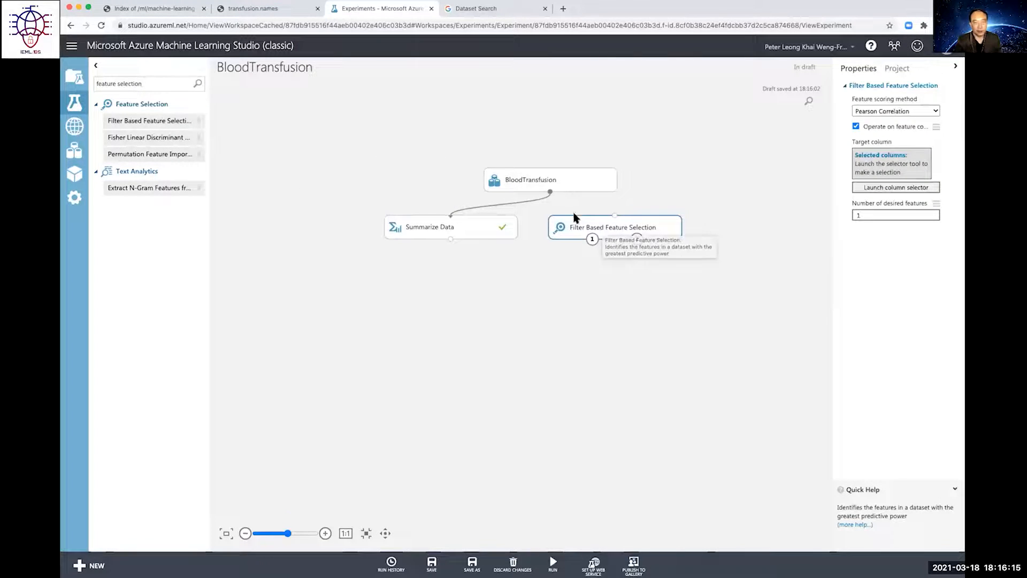
{"action": "left_click_drag", "start_coordinate": [551, 193], "coordinate": [614, 216]}
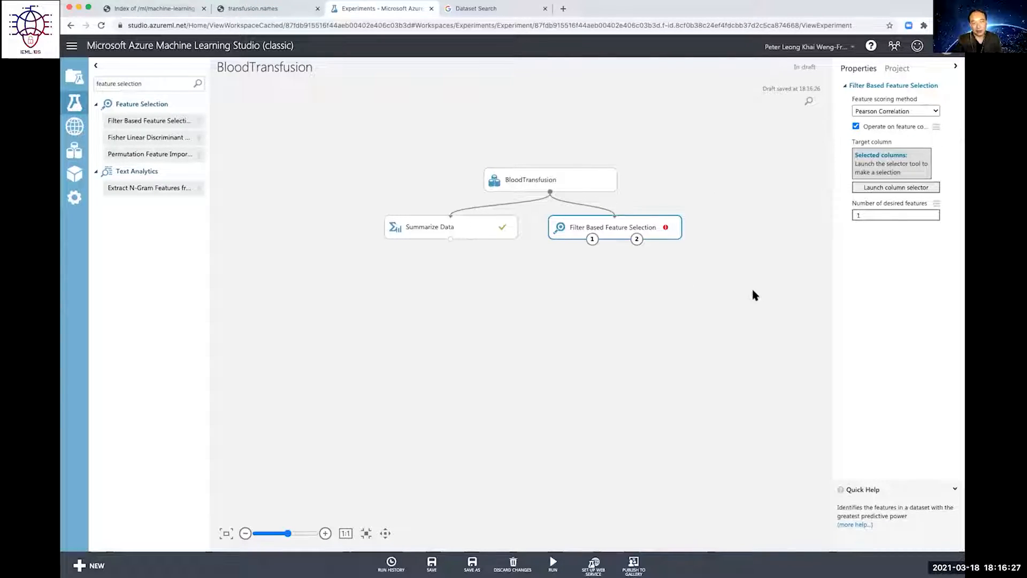
Step: Set the feature scoring method to Chi Squared and the number of desired features to 3, dismissing the target column selector without a choice
{"action": "left_click", "coordinate": [924, 110]}
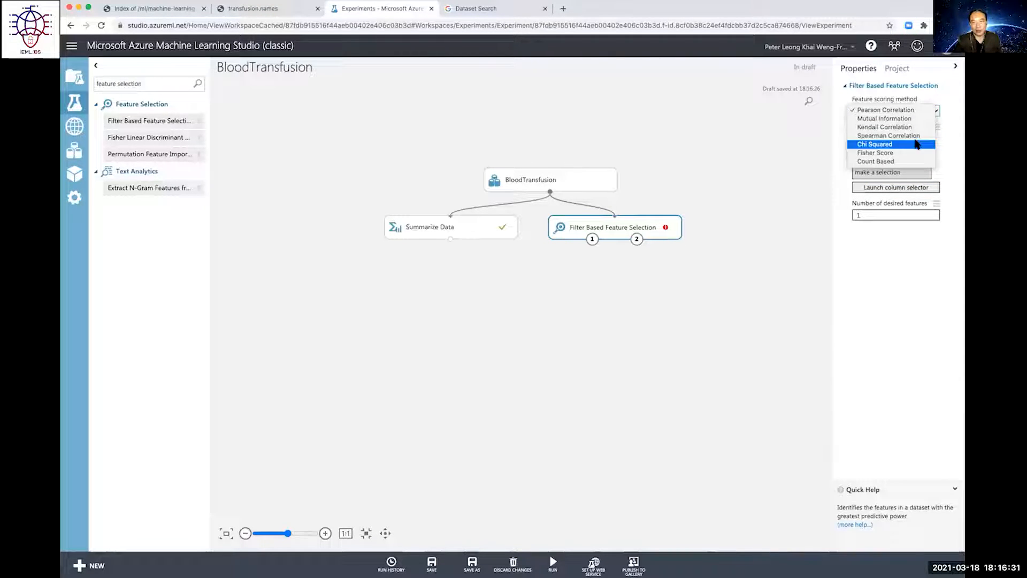
{"action": "left_click", "coordinate": [917, 145]}
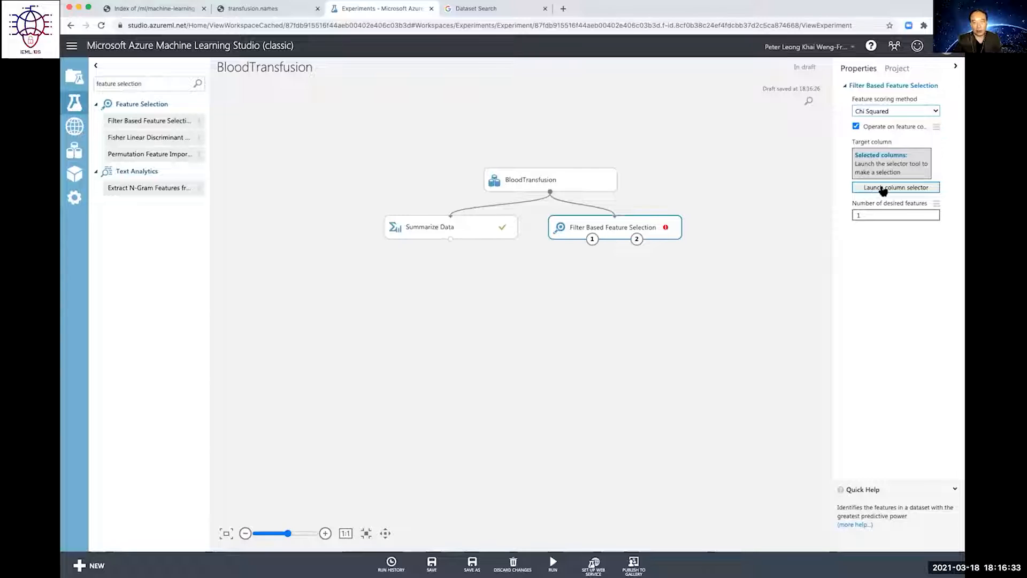
{"action": "left_click", "coordinate": [884, 189]}
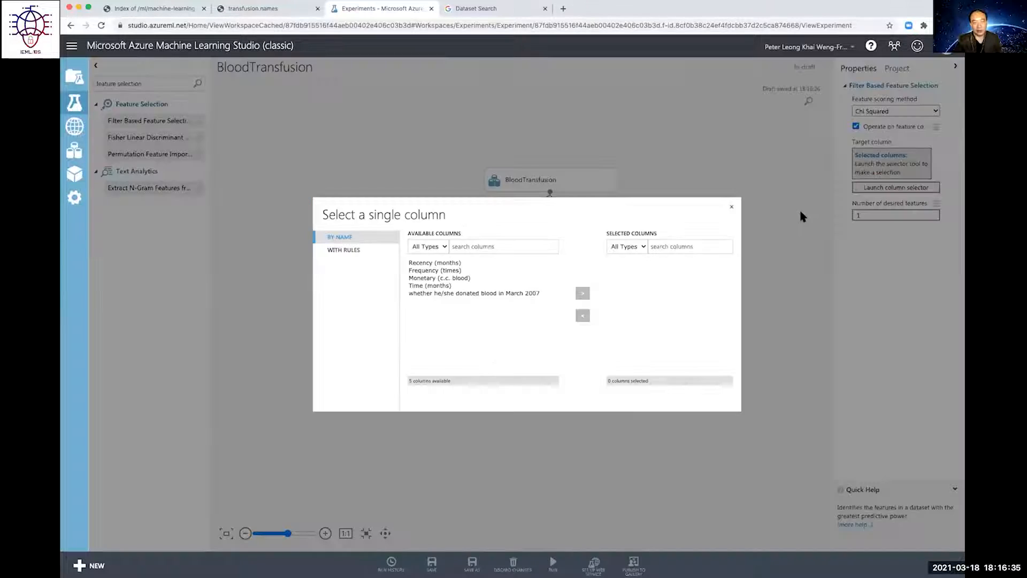
{"action": "left_click", "coordinate": [733, 210]}
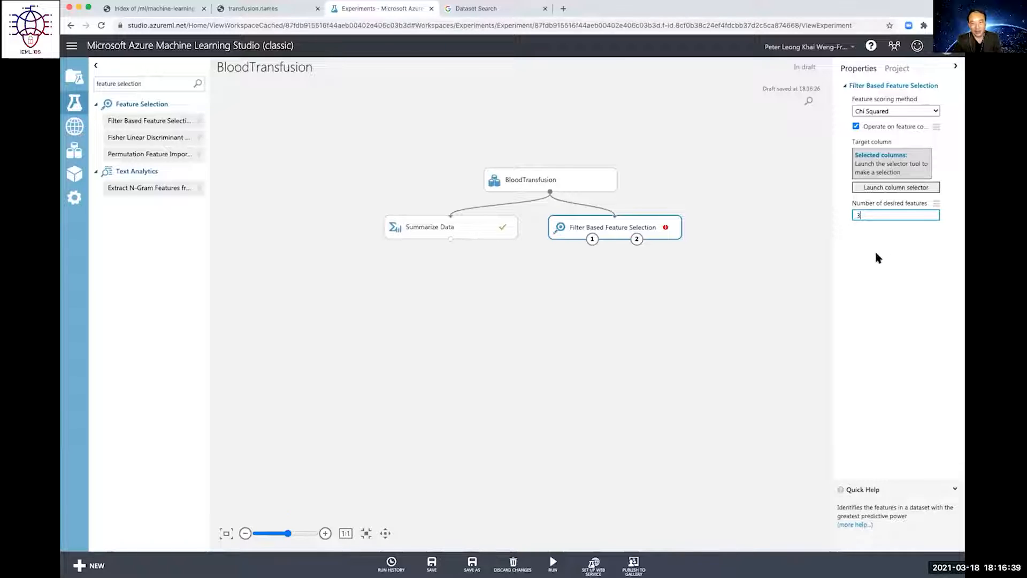
Step: Set the Filter Based Feature Selection target column to "whether he/she donated blood in March 2007" and run the selected module
{"action": "left_click", "coordinate": [879, 190]}
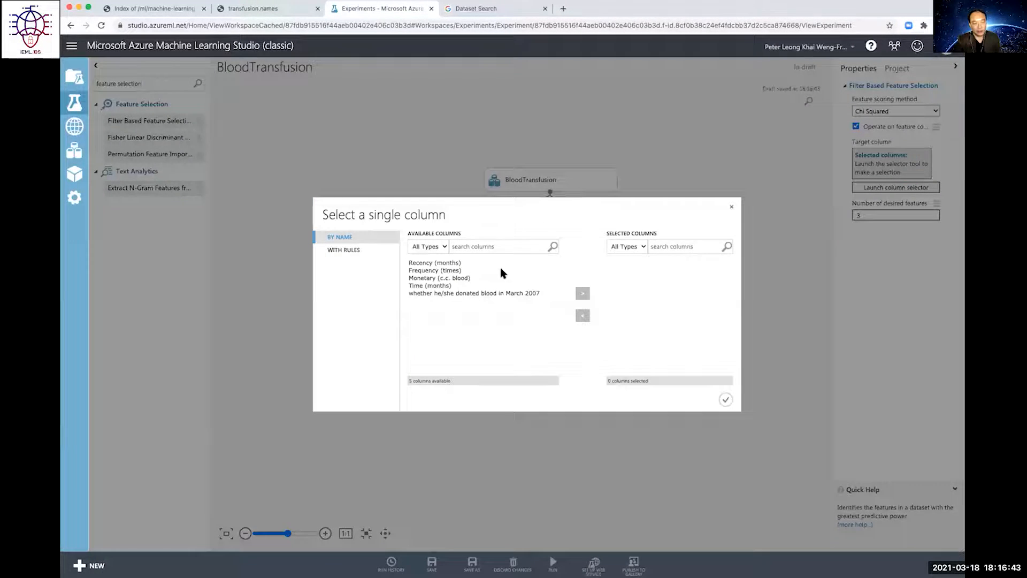
{"action": "left_click_drag", "start_coordinate": [582, 202], "coordinate": [590, 247]}
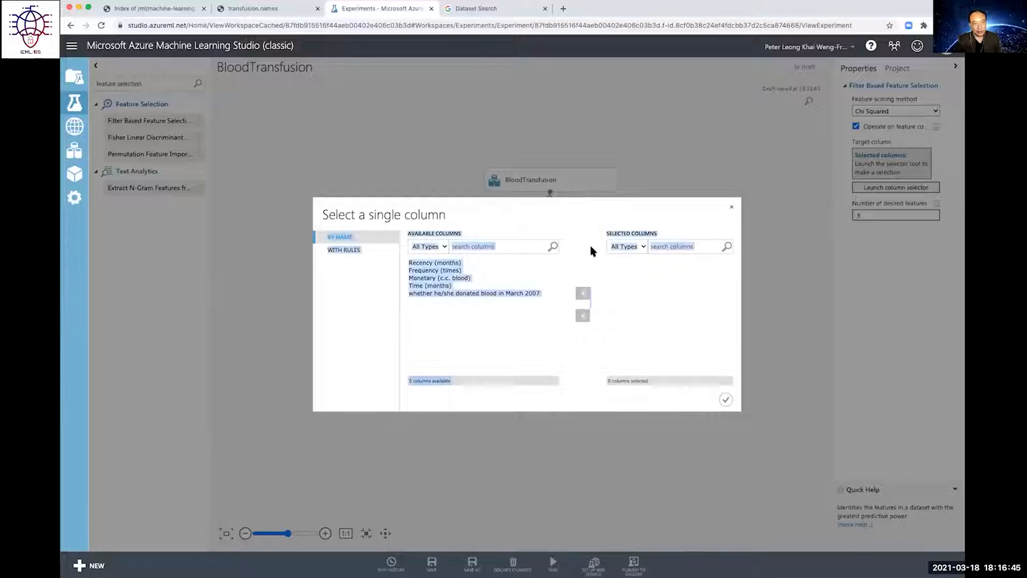
{"action": "left_click", "coordinate": [570, 219]}
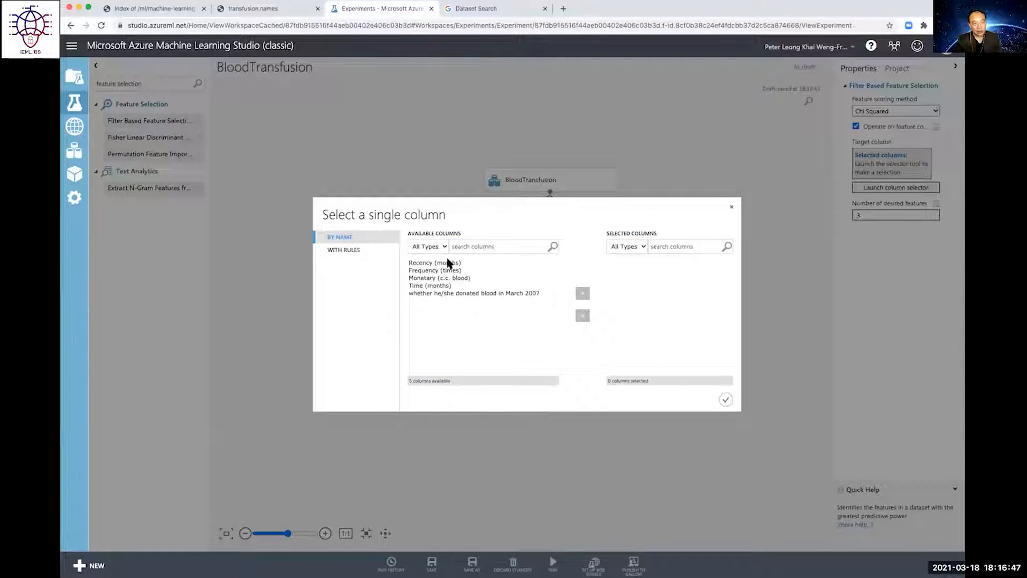
{"action": "left_click", "coordinate": [444, 293]}
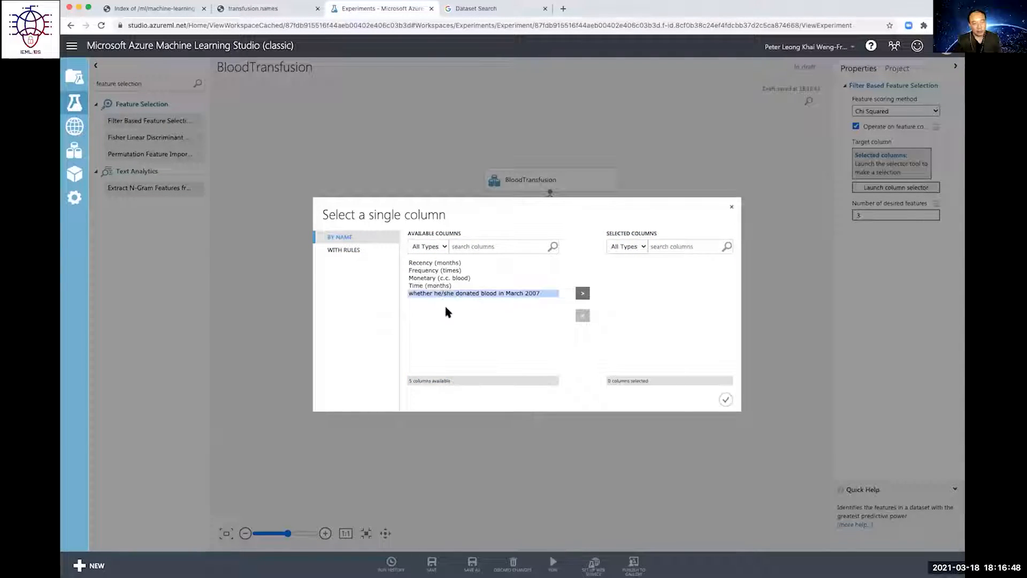
{"action": "left_click", "coordinate": [583, 293]}
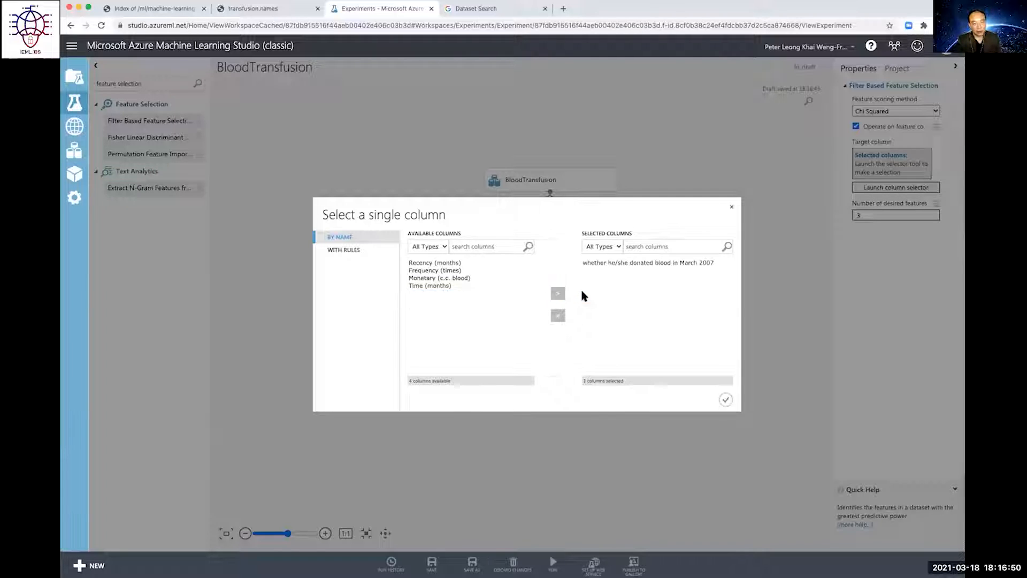
{"action": "left_click", "coordinate": [724, 400]}
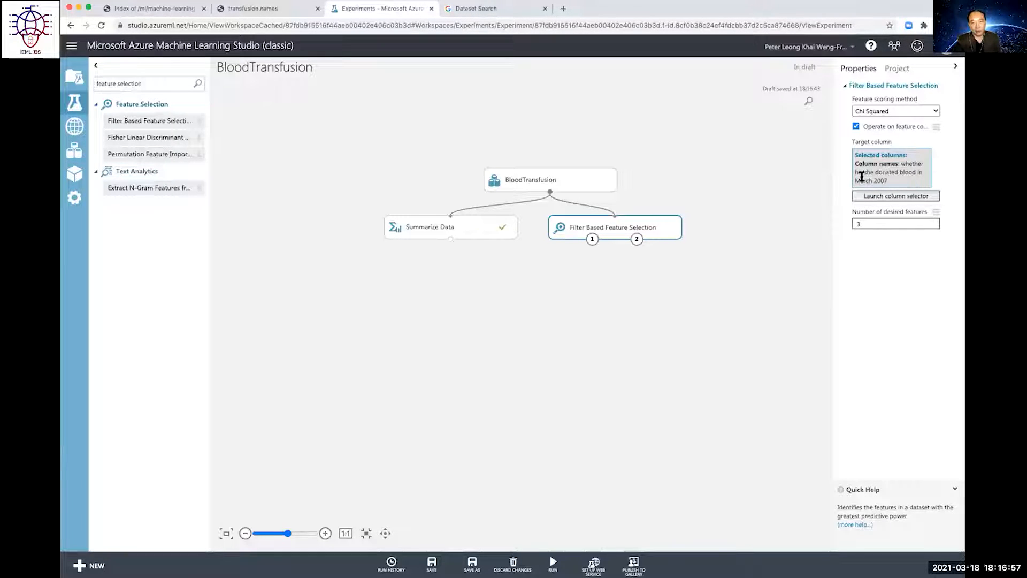
{"action": "right_click", "coordinate": [661, 231]}
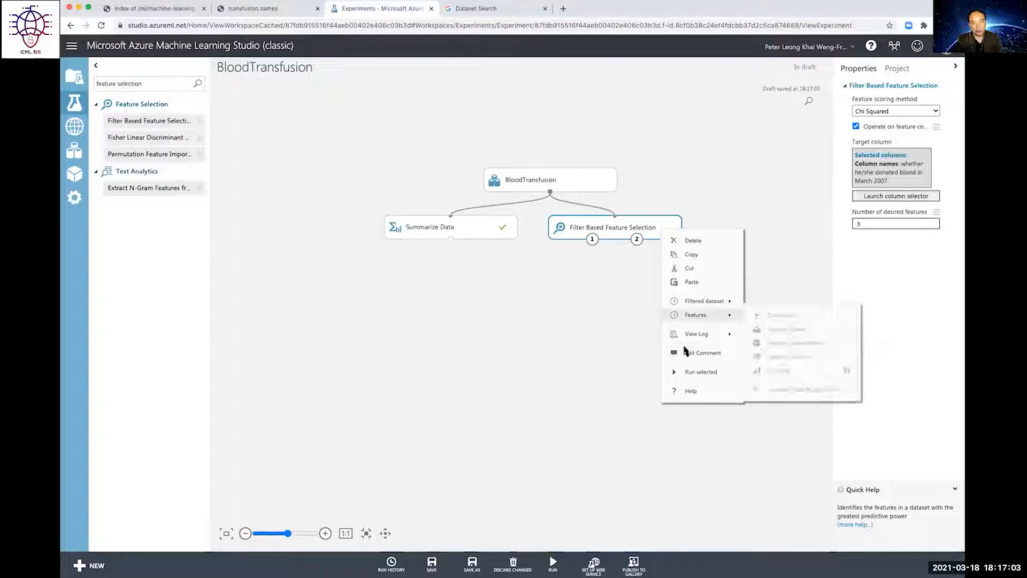
{"action": "left_click", "coordinate": [690, 371]}
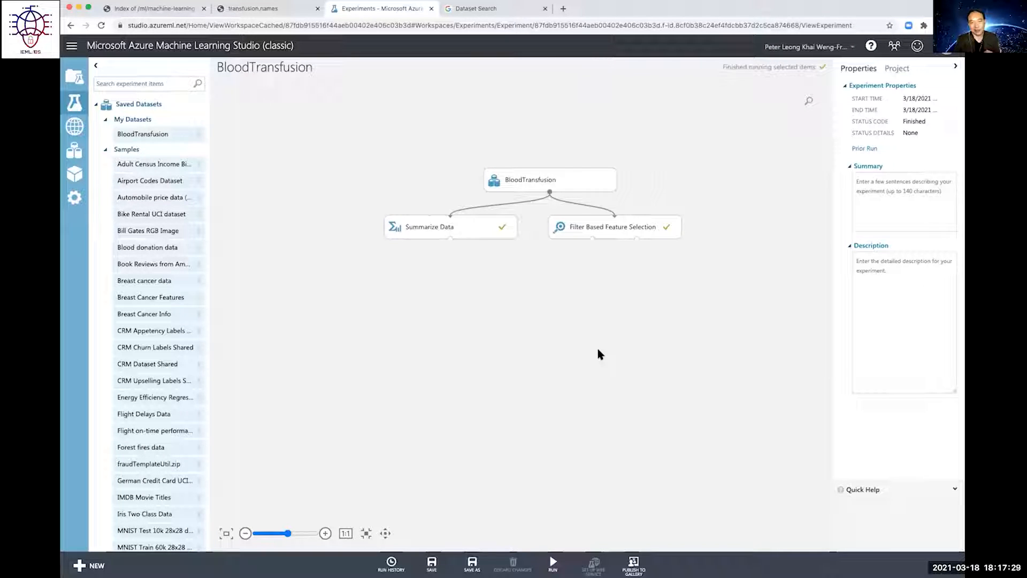
Step: Visualize the Features output of the Filter Based Feature Selection module
{"action": "right_click", "coordinate": [637, 240]}
{"action": "left_click", "coordinate": [645, 225]}
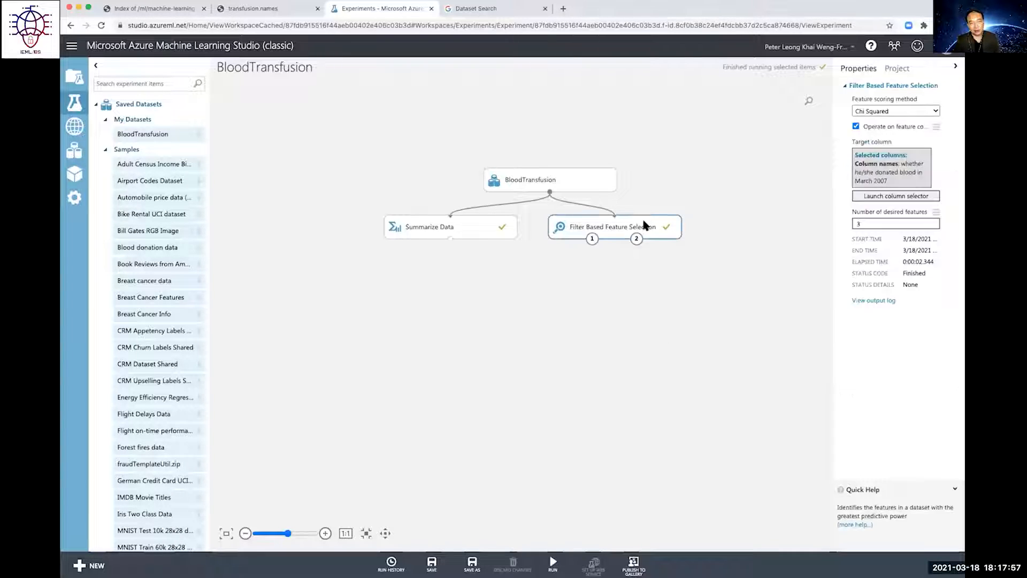
{"action": "right_click", "coordinate": [644, 225]}
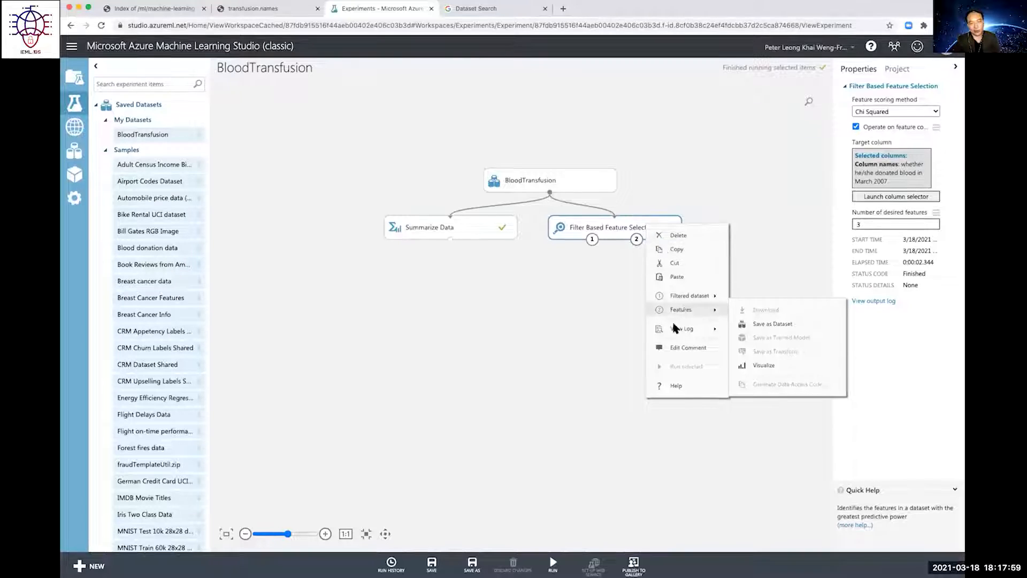
{"action": "left_click", "coordinate": [609, 309]}
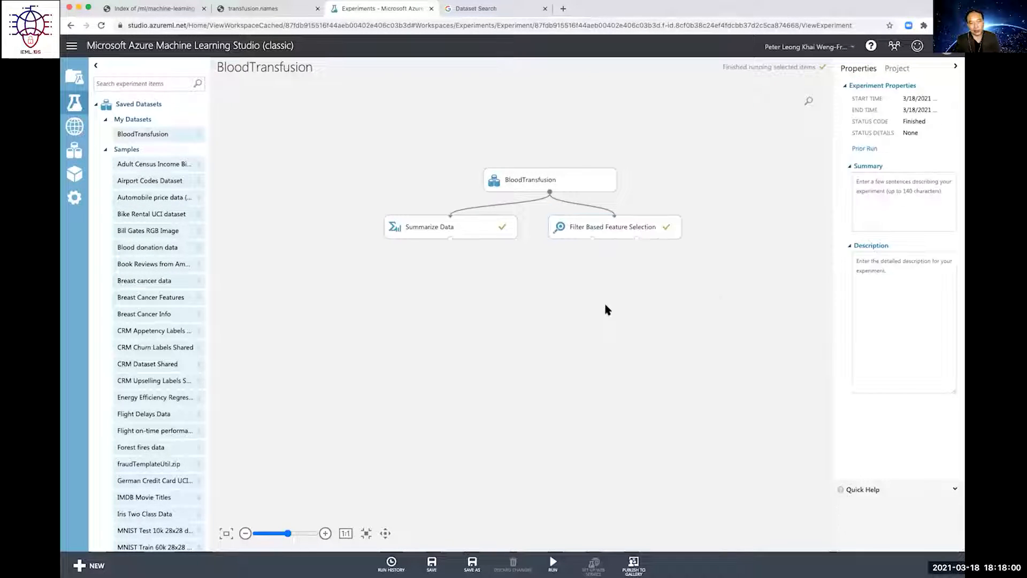
{"action": "right_click", "coordinate": [637, 240]}
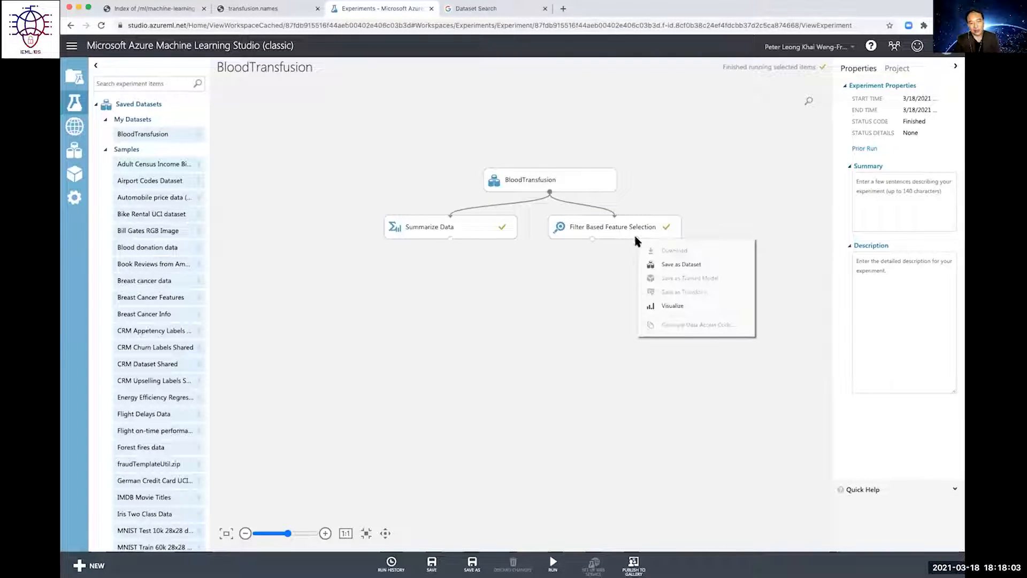
{"action": "left_click", "coordinate": [667, 303]}
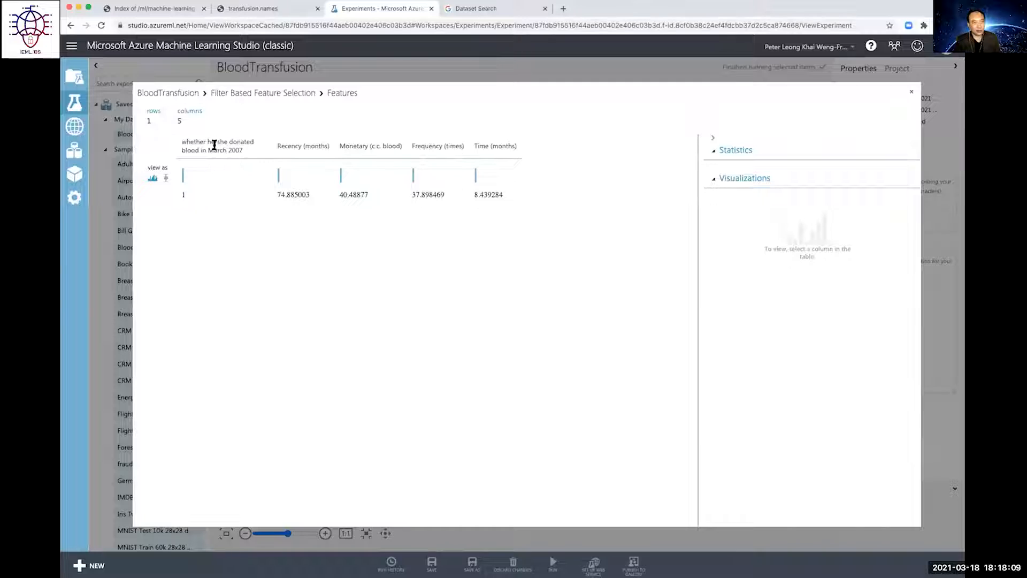
Step: Examine the Chi Squared scores of Recency, Monetary, Frequency and Time in the Features results, and close the results
{"action": "left_click", "coordinate": [292, 145]}
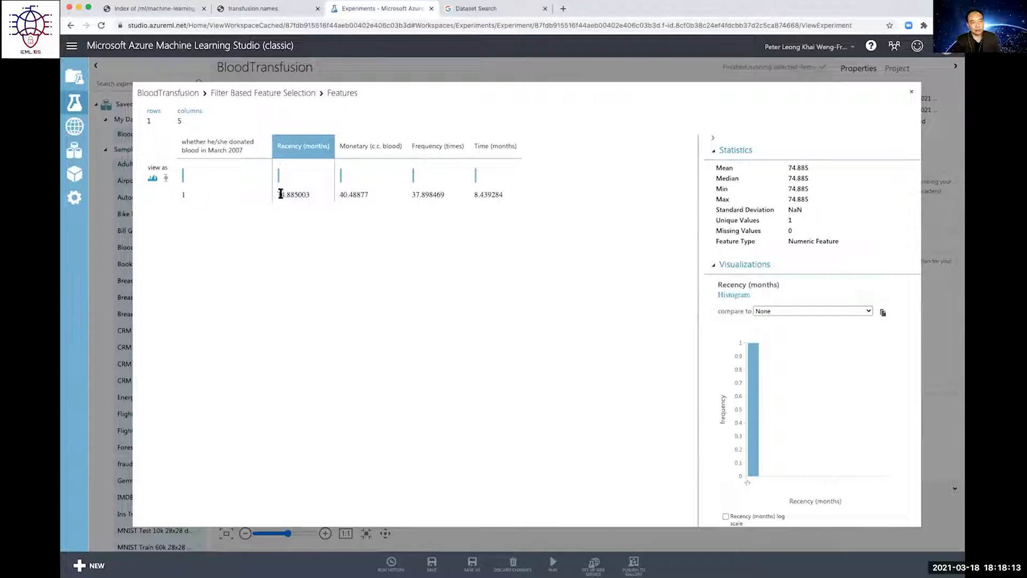
{"action": "left_click", "coordinate": [367, 142]}
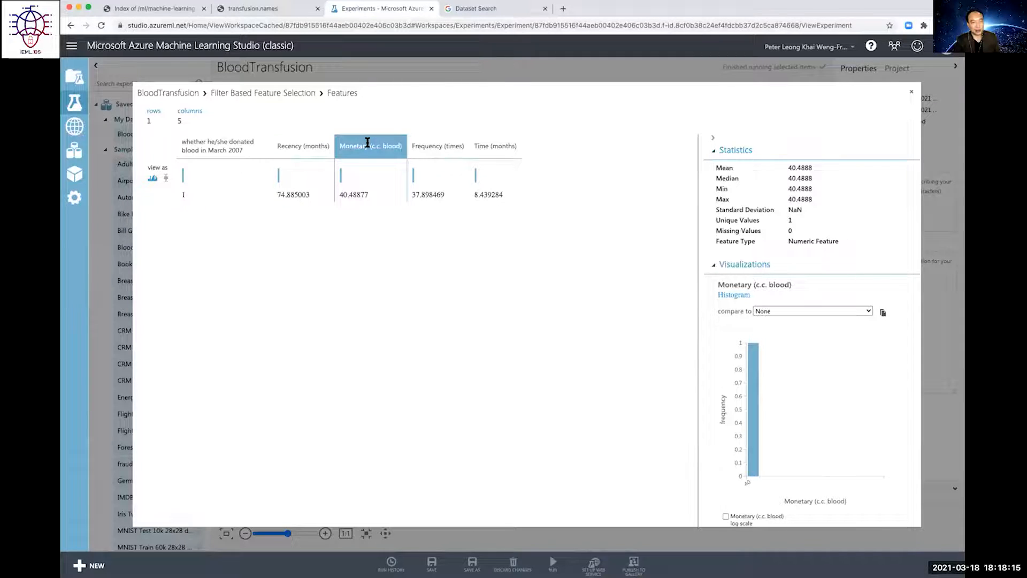
{"action": "left_click", "coordinate": [307, 143]}
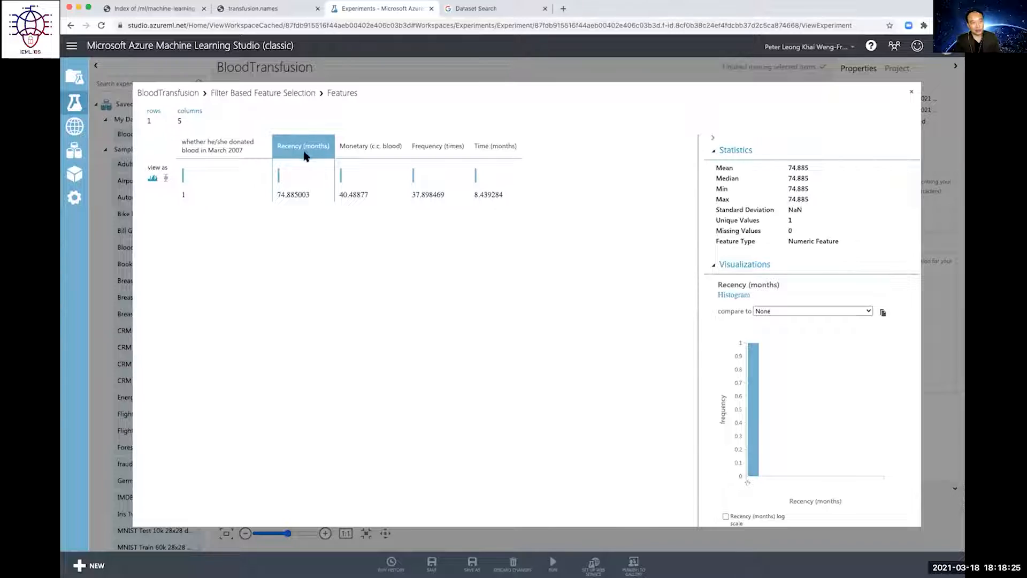
{"action": "left_click", "coordinate": [362, 145]}
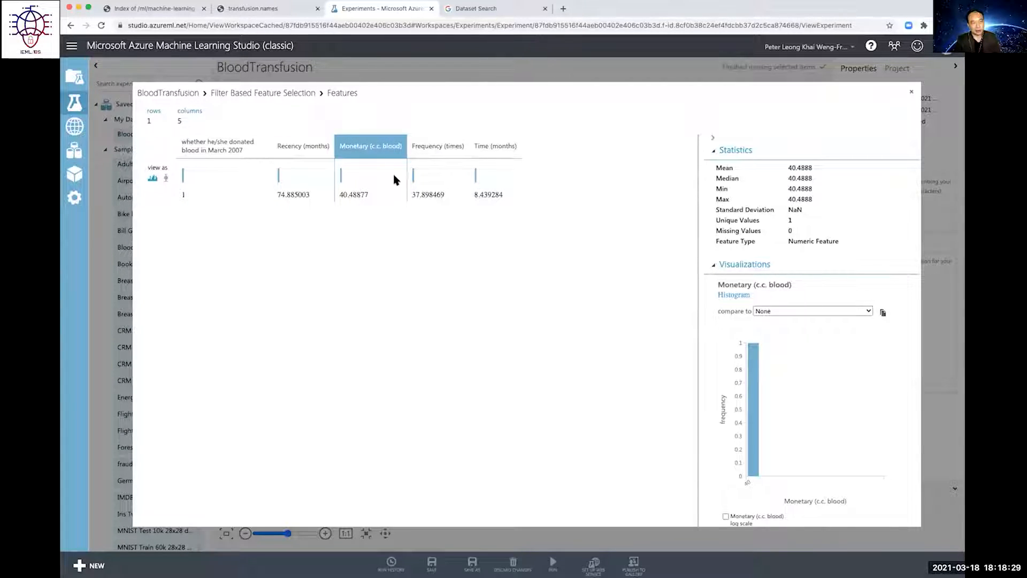
{"action": "left_click", "coordinate": [426, 155]}
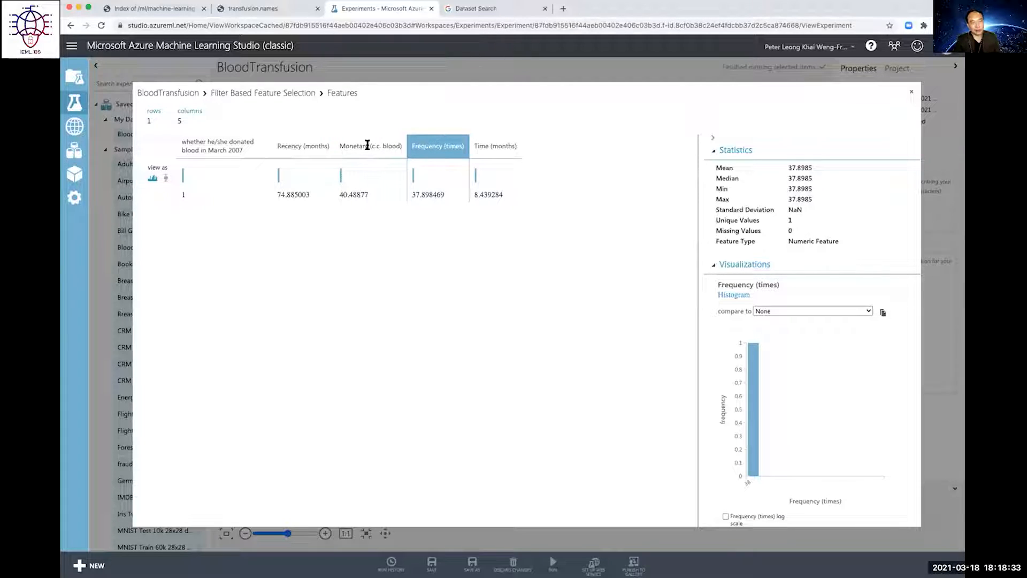
{"action": "left_click", "coordinate": [486, 143]}
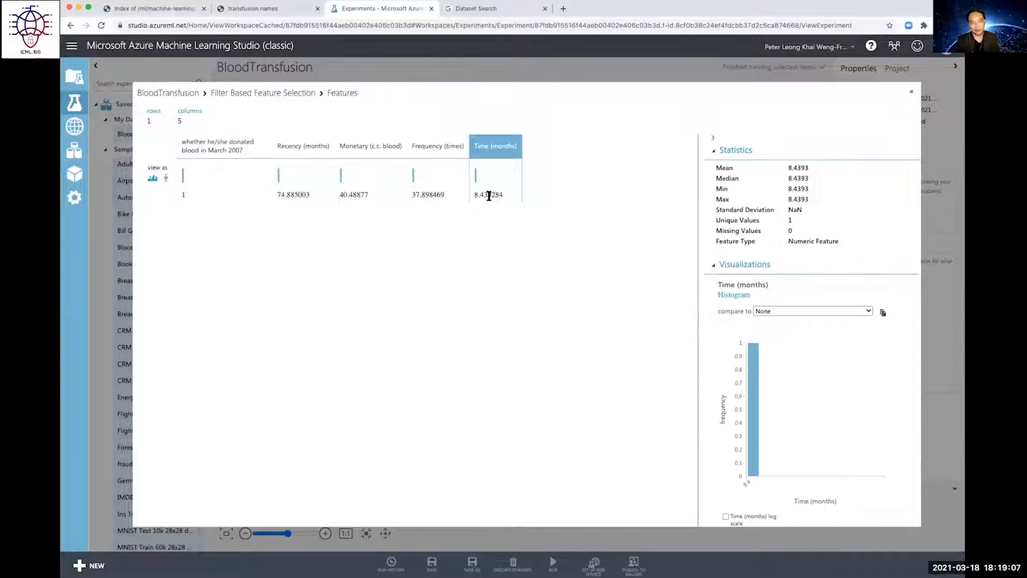
{"action": "left_click", "coordinate": [911, 92]}
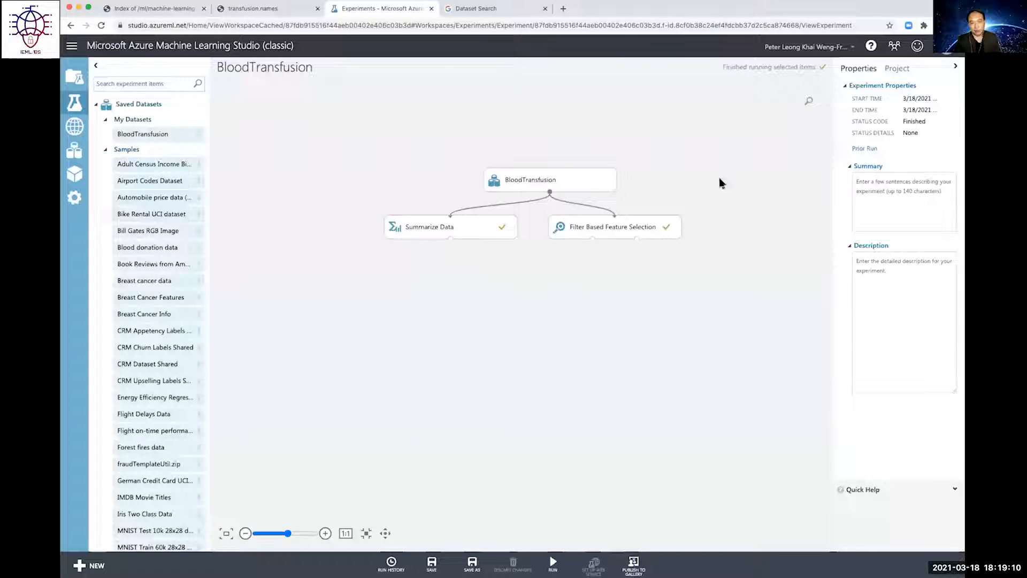
Step: View the Features output of Filter Based Feature Selection once more and close it
{"action": "right_click", "coordinate": [636, 237]}
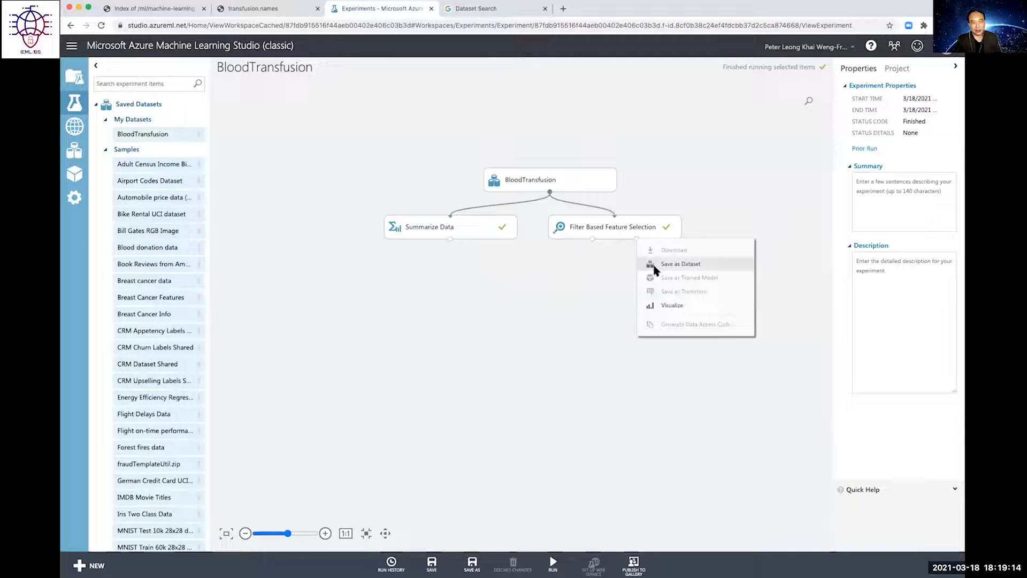
{"action": "left_click", "coordinate": [664, 305]}
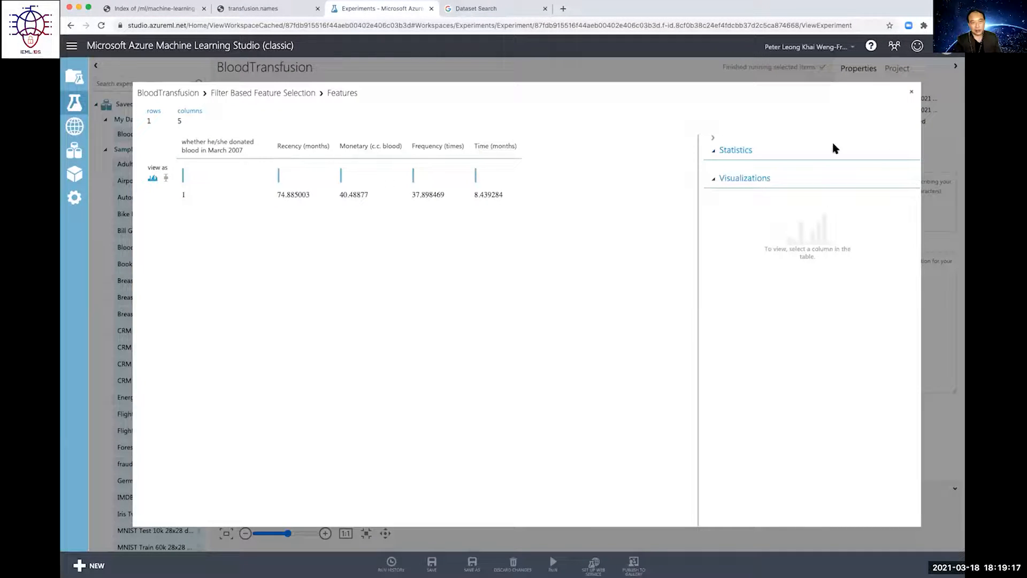
{"action": "left_click", "coordinate": [911, 92]}
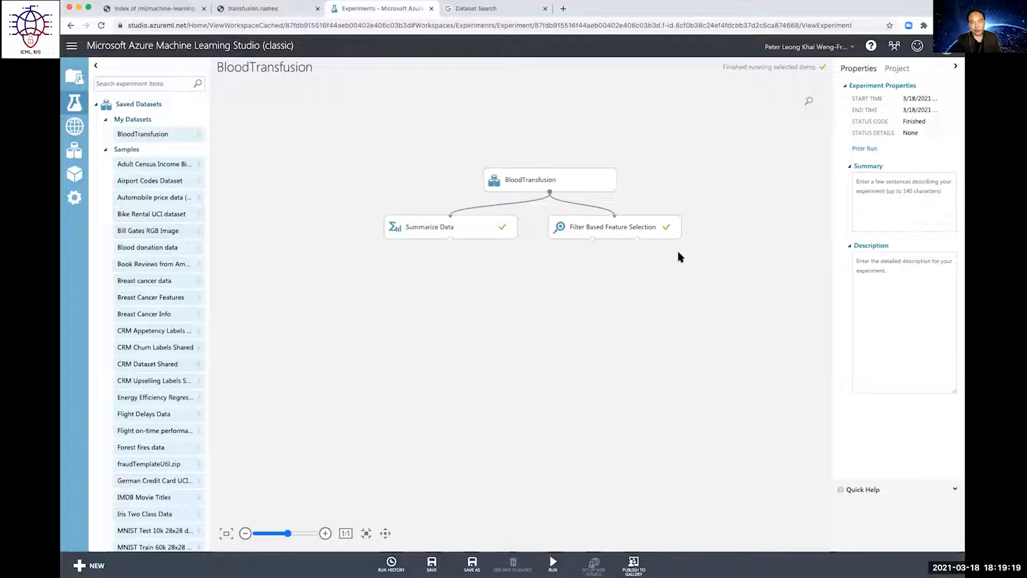
Step: Visualize the Filtered dataset output of Filter Based Feature Selection and check the module's number of desired features
{"action": "left_click", "coordinate": [645, 228]}
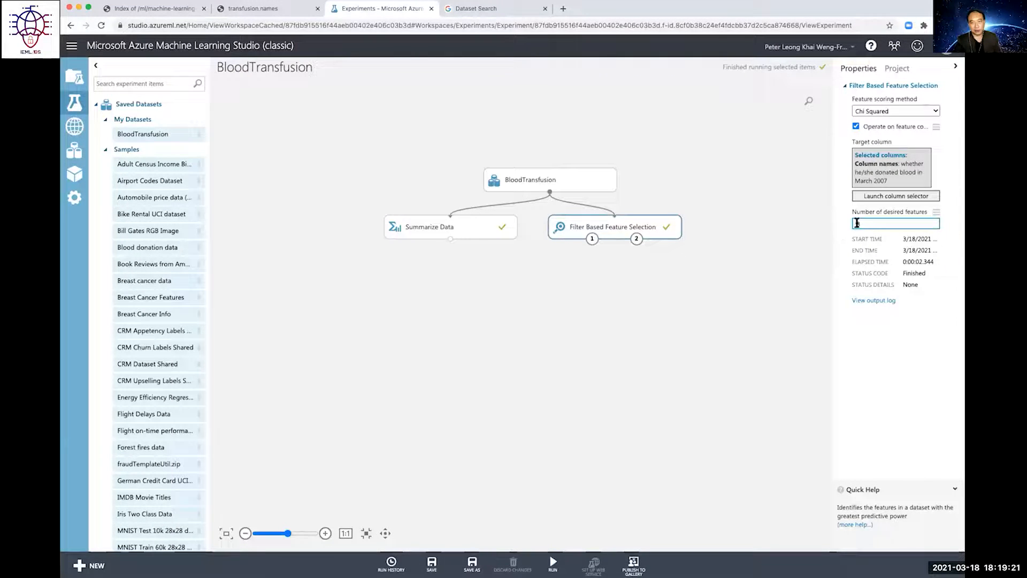
{"action": "right_click", "coordinate": [592, 241]}
{"action": "left_click", "coordinate": [613, 306]}
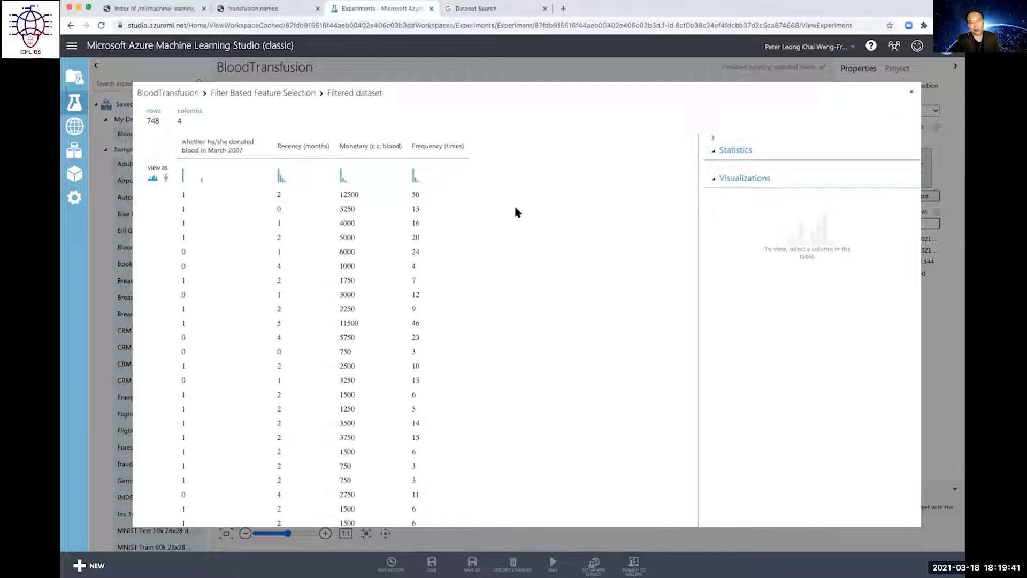
{"action": "left_click", "coordinate": [912, 91]}
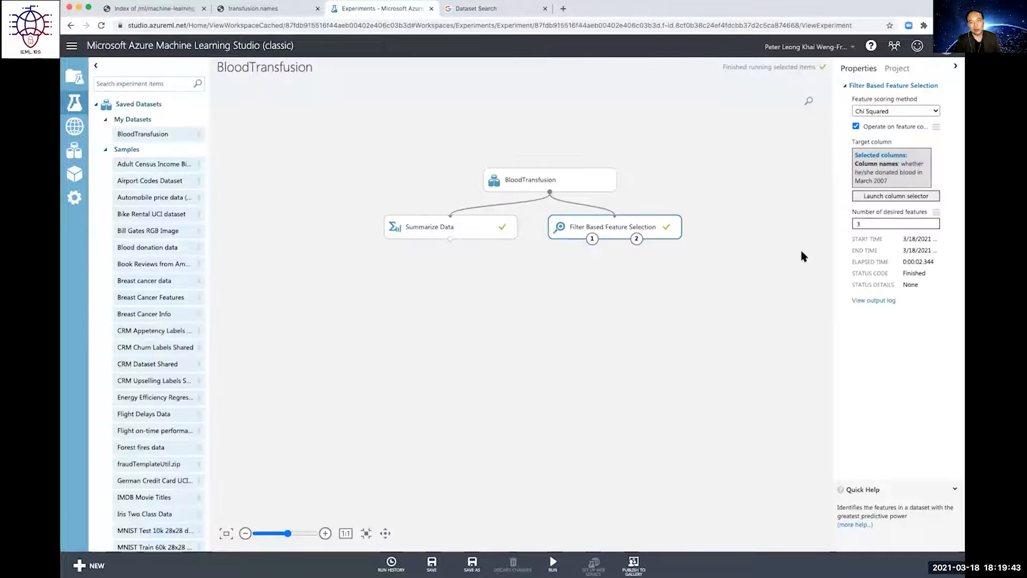
{"action": "left_click", "coordinate": [864, 222]}
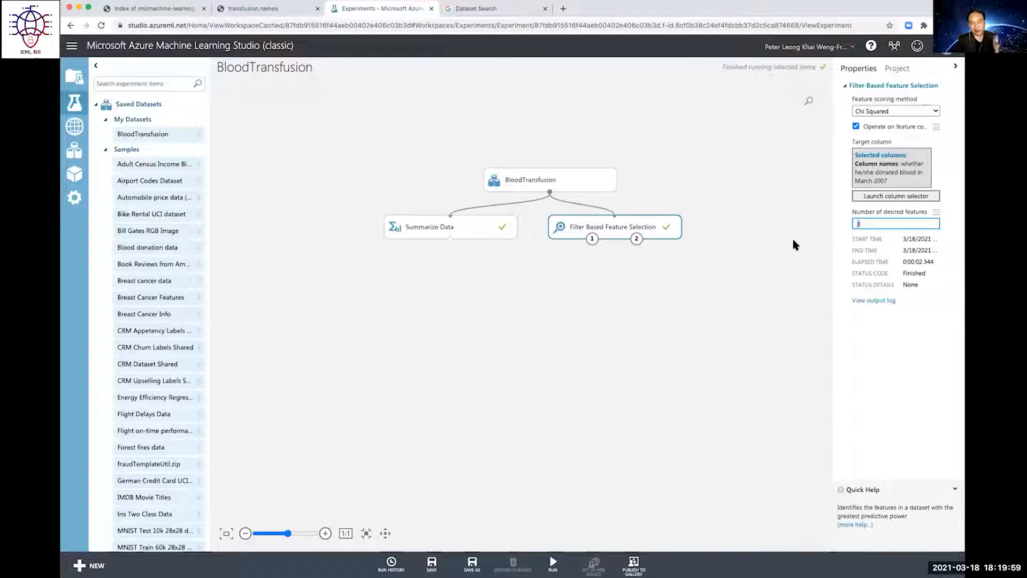
{"action": "left_click", "coordinate": [735, 233]}
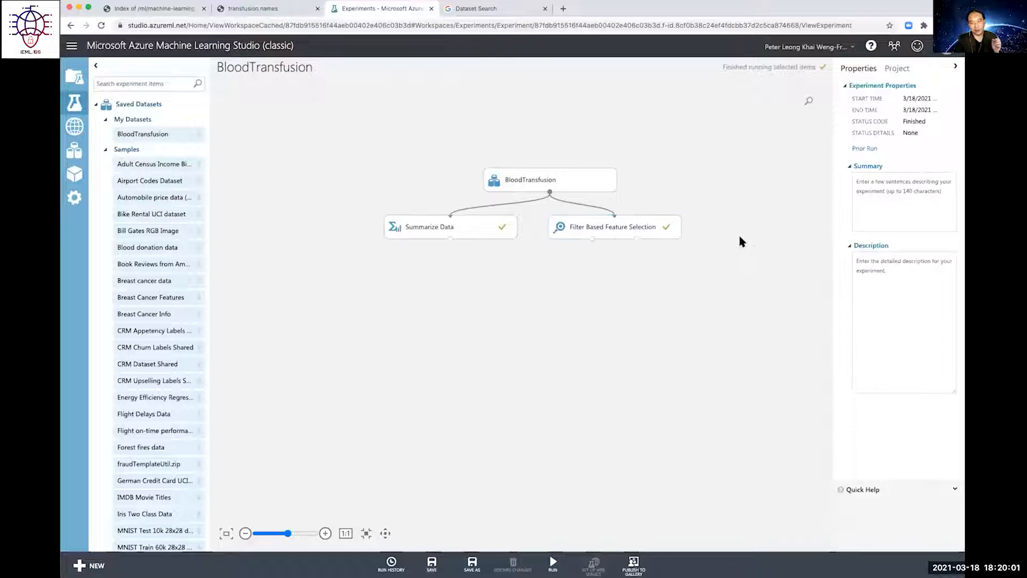
{"action": "left_click", "coordinate": [646, 223]}
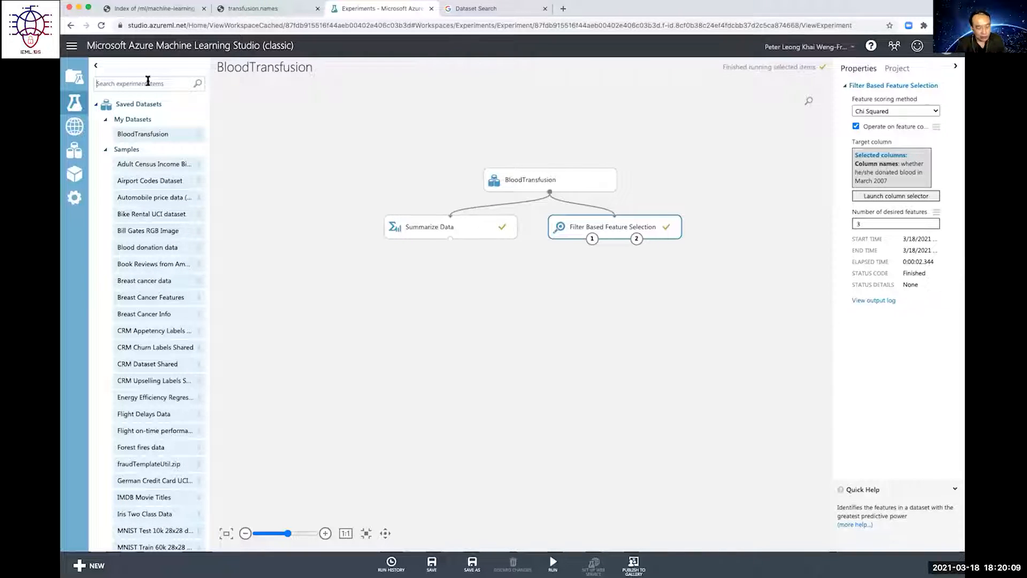
Step: Find the Select Columns in Dataset module with the search "select column", add it below Summarize Data, and connect the BloodTransfusion output to it
{"action": "type", "text": "select"}
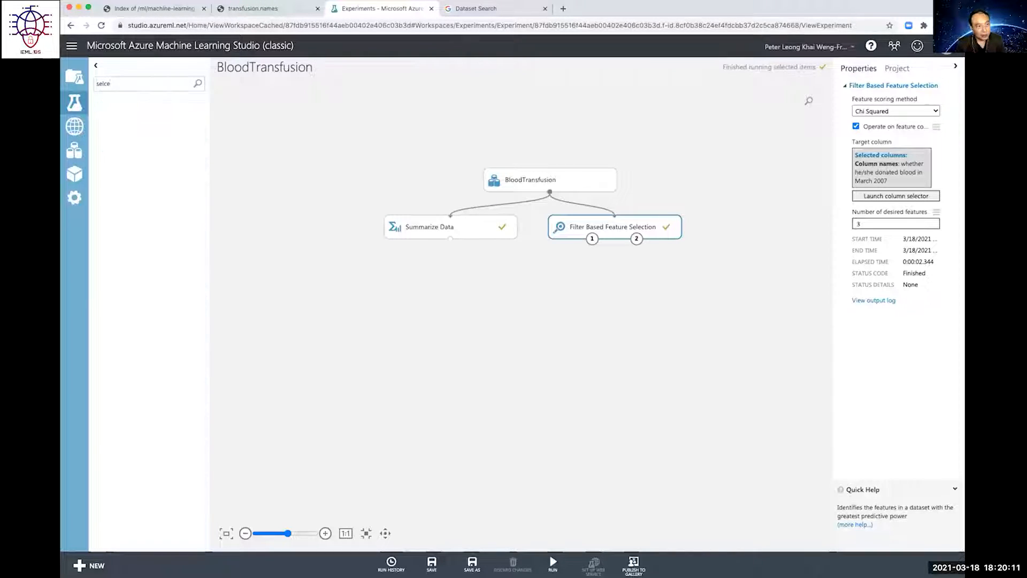
{"action": "type", "text": " c"}
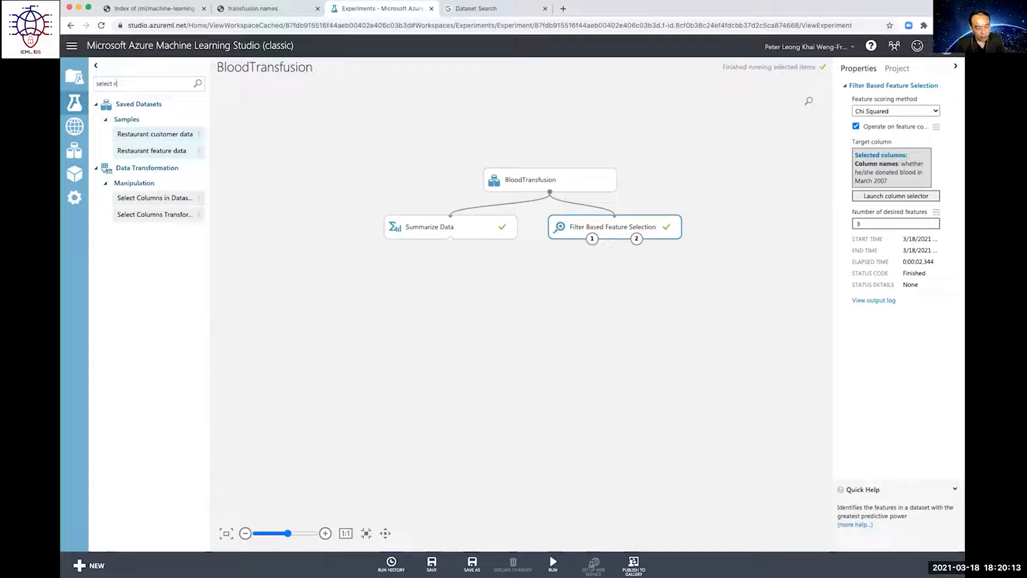
{"action": "type", "text": "olumn"}
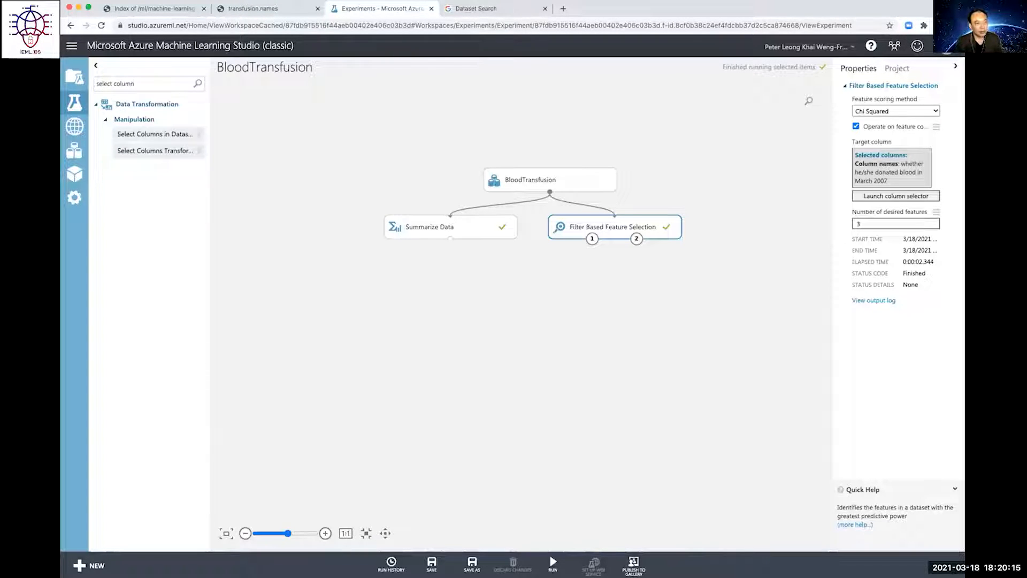
{"action": "left_click_drag", "start_coordinate": [133, 132], "coordinate": [522, 274]}
{"action": "left_click_drag", "start_coordinate": [550, 192], "coordinate": [519, 263]}
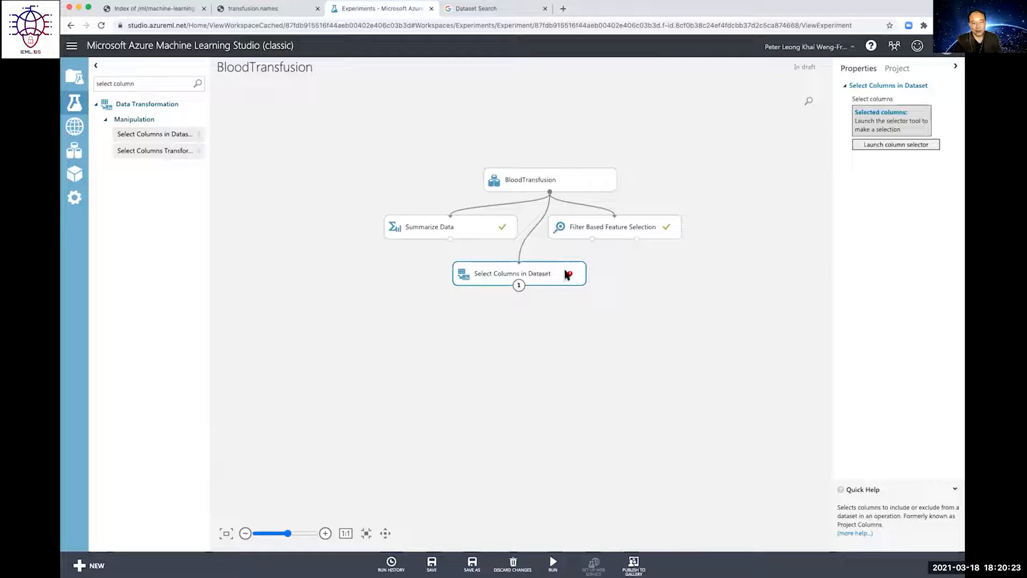
Step: Configure Select Columns in Dataset to keep Recency, Frequency, Monetary and the March 2007 donation column, excluding Time (months)
{"action": "left_click", "coordinate": [878, 146]}
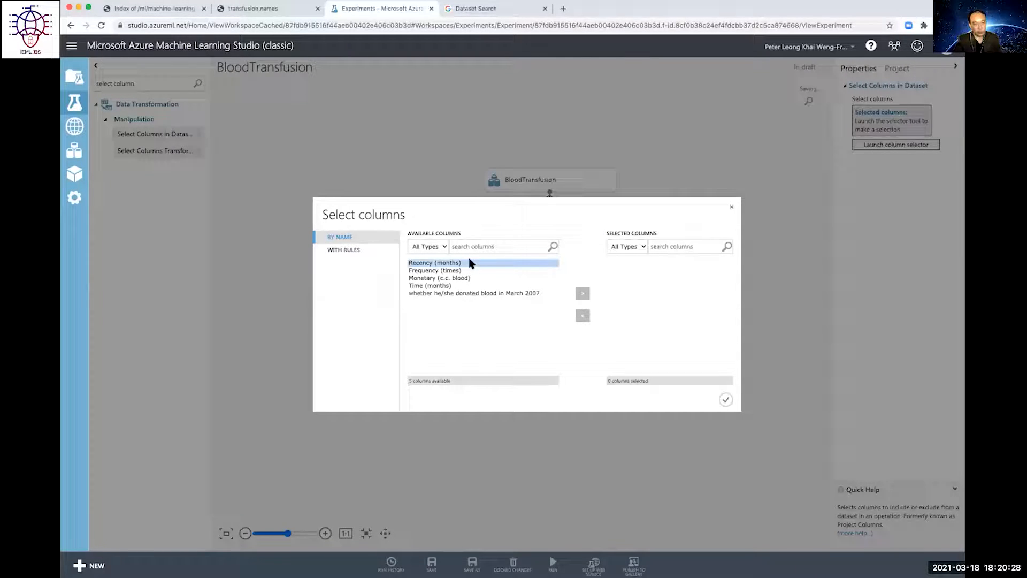
{"action": "left_click", "coordinate": [471, 263]}
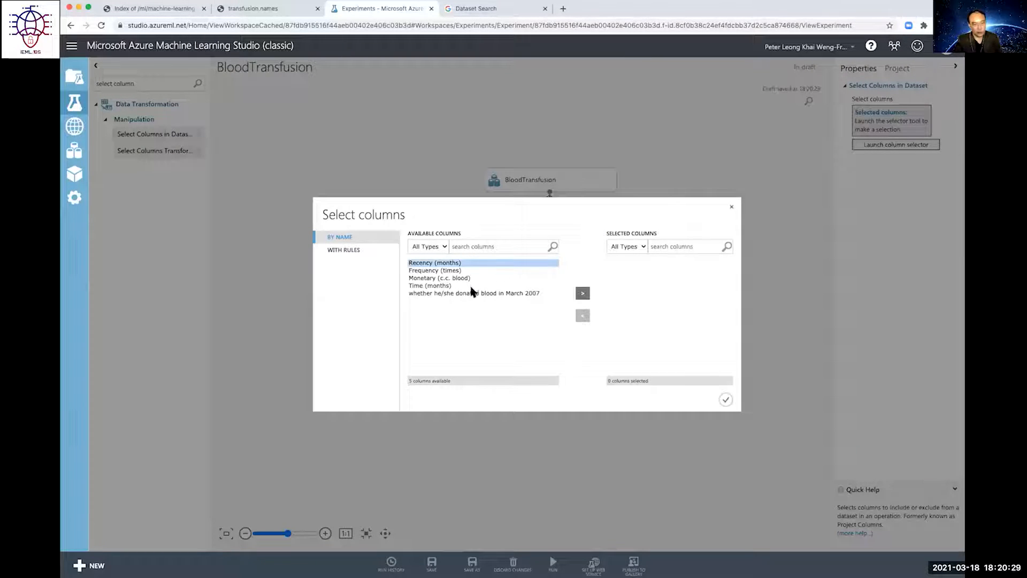
{"action": "left_click", "coordinate": [473, 294], "text": "shift"}
{"action": "left_click", "coordinate": [583, 293]}
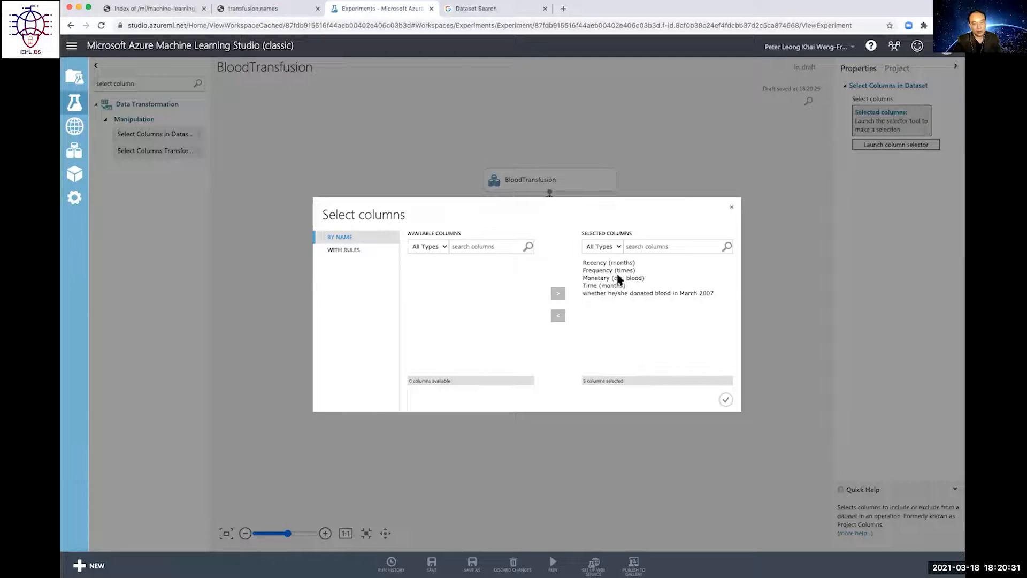
{"action": "left_click", "coordinate": [616, 286]}
{"action": "left_click", "coordinate": [559, 315]}
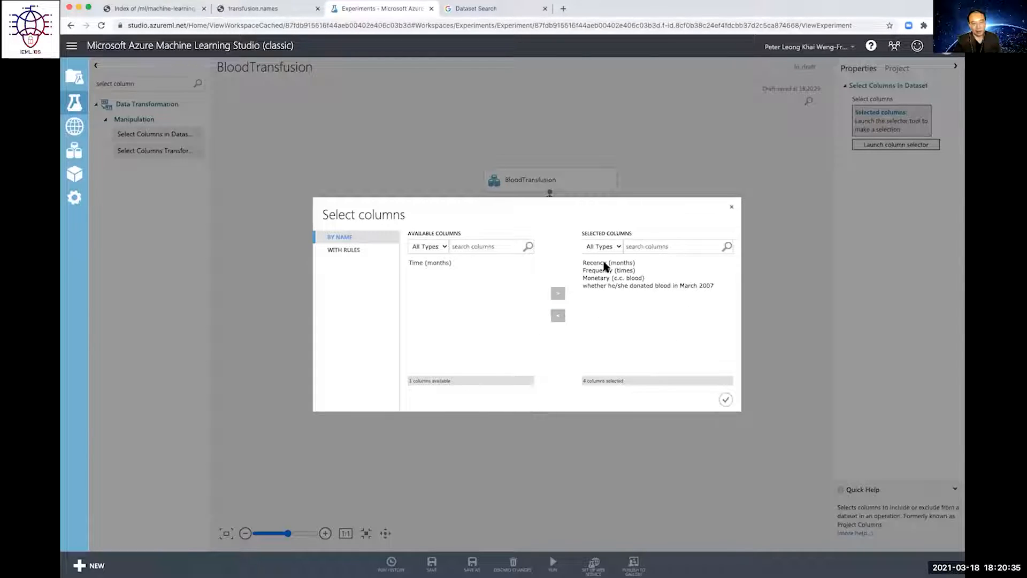
{"action": "left_click", "coordinate": [726, 399]}
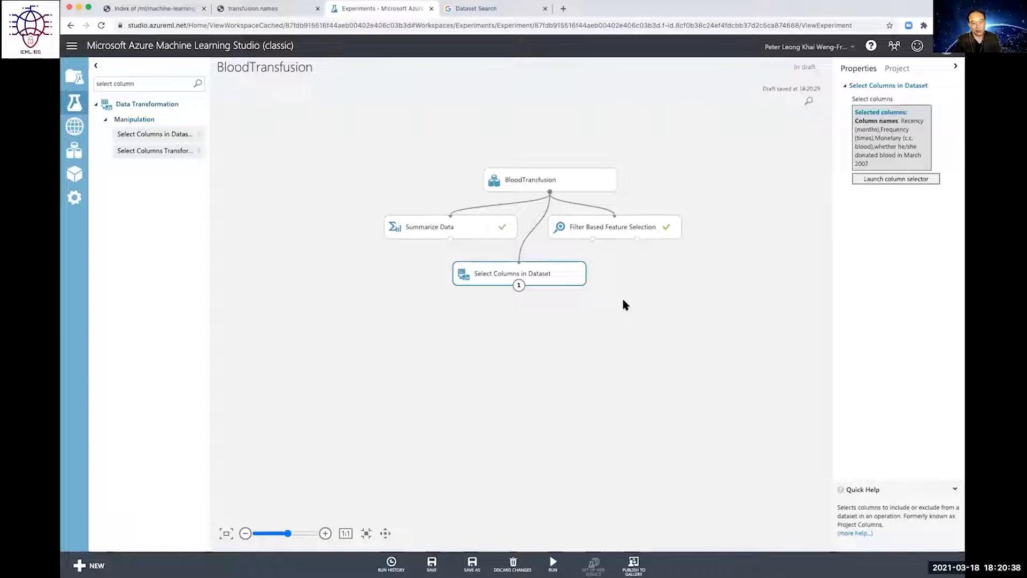
Step: Run the Select Columns in Dataset module, visualize its results dataset, and close the results
{"action": "right_click", "coordinate": [578, 275]}
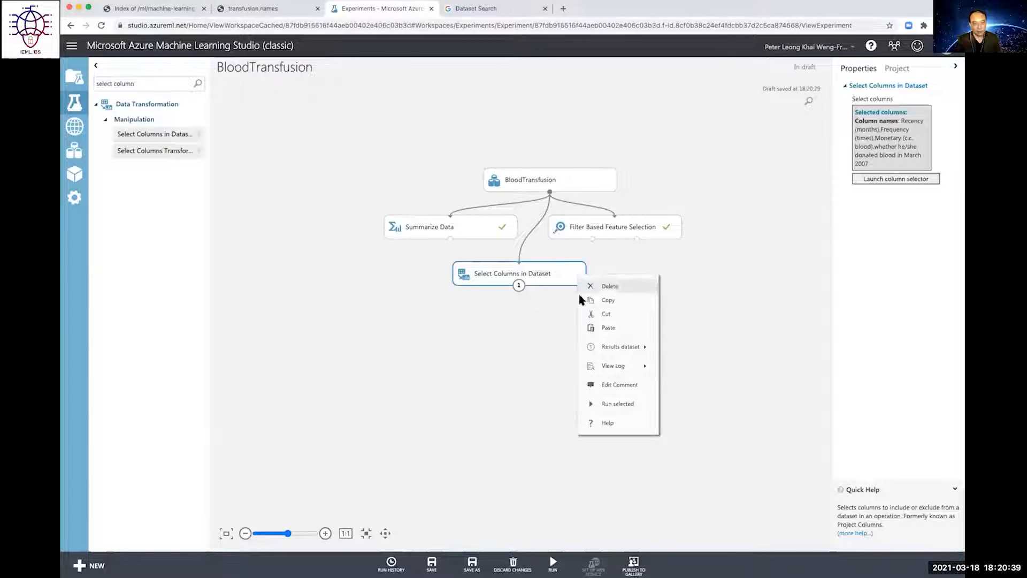
{"action": "left_click", "coordinate": [613, 404]}
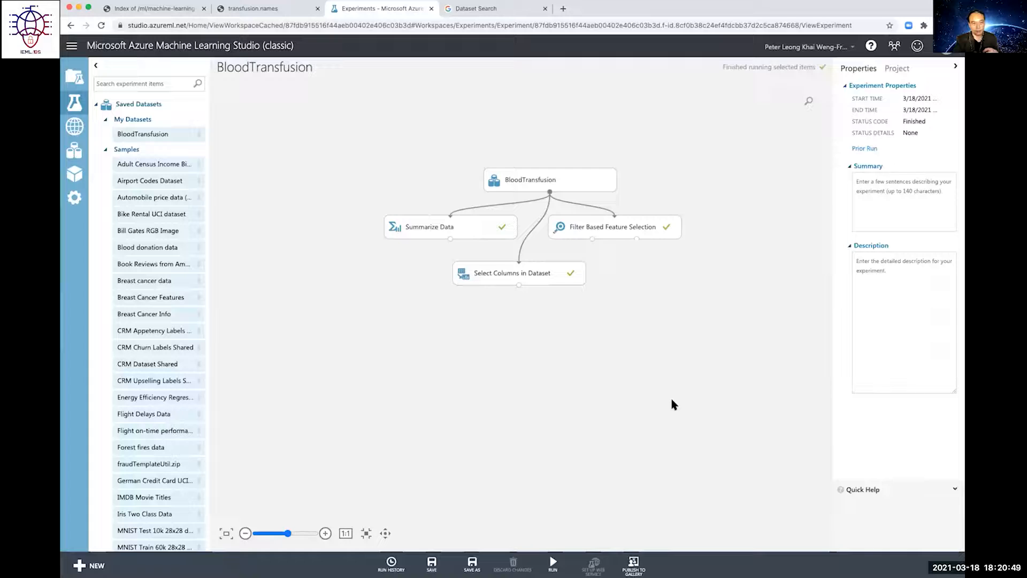
{"action": "right_click", "coordinate": [518, 287]}
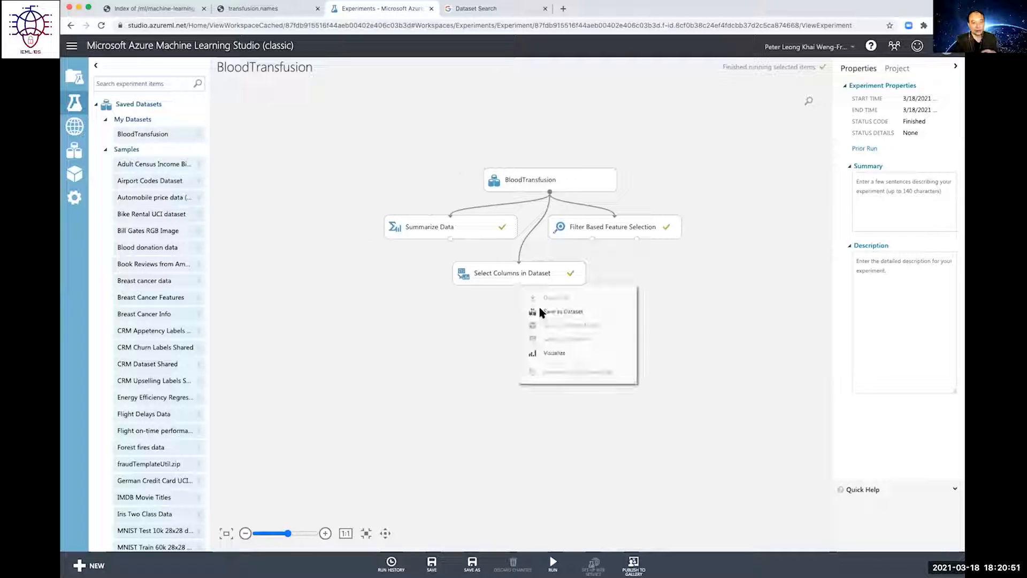
{"action": "left_click", "coordinate": [557, 352]}
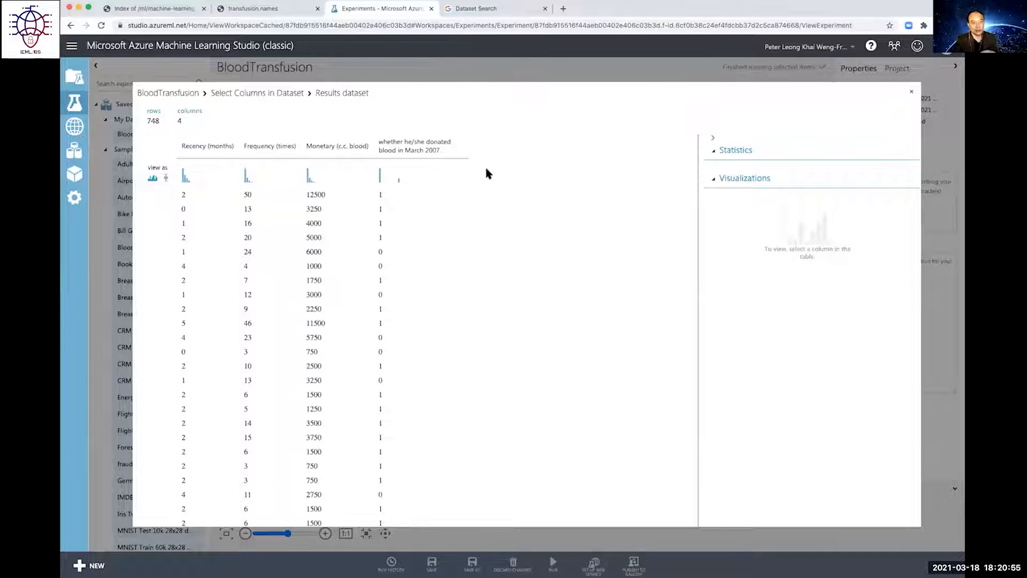
{"action": "left_click", "coordinate": [911, 92]}
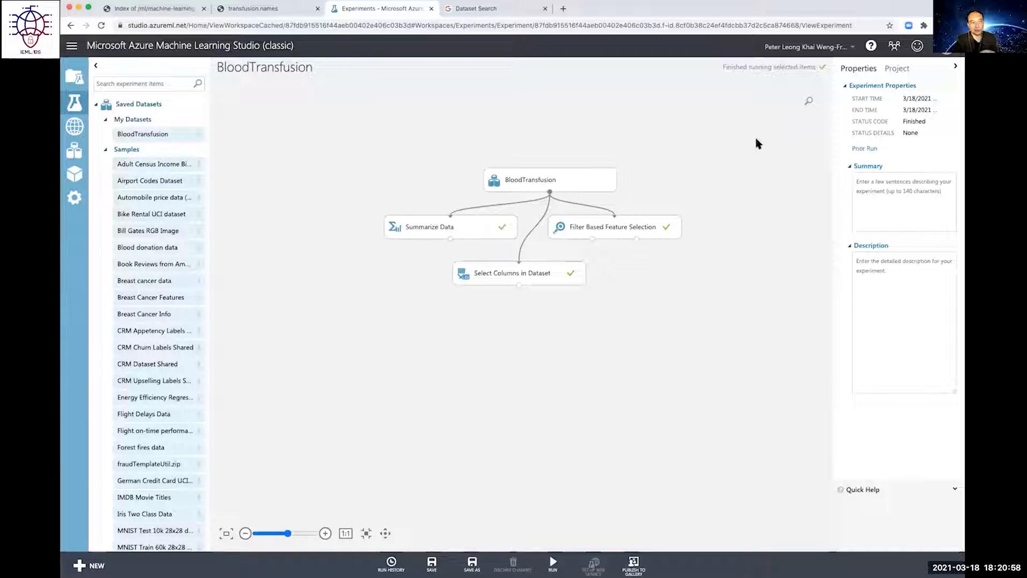
{"action": "right_click", "coordinate": [576, 275]}
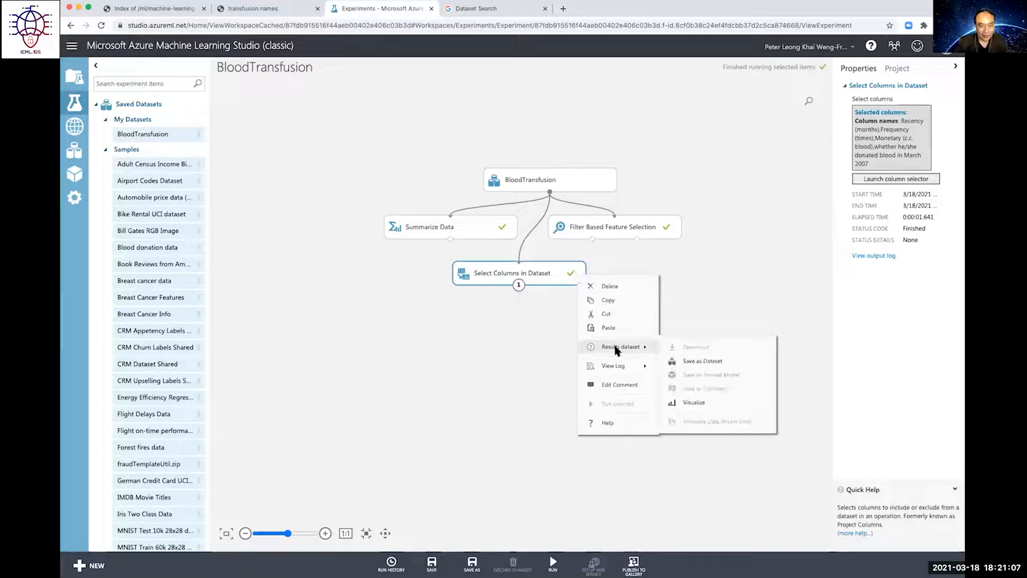
{"action": "mouse_move", "coordinate": [639, 351]}
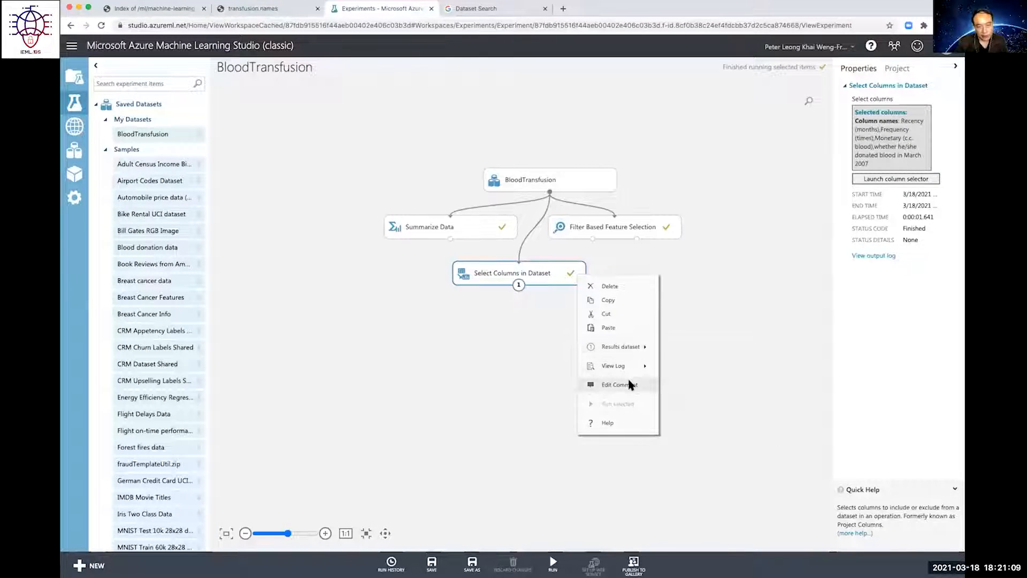
{"action": "left_click", "coordinate": [542, 330]}
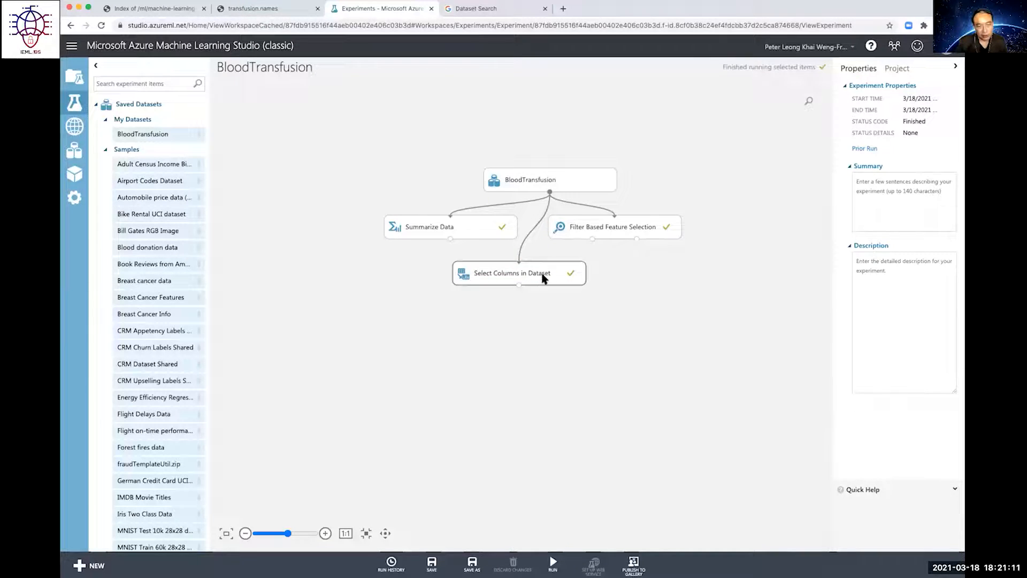
Step: Add the comment "Dropped Time column (poor predictor)" to the Select Columns in Dataset module and expand it for display
{"action": "right_click", "coordinate": [577, 277]}
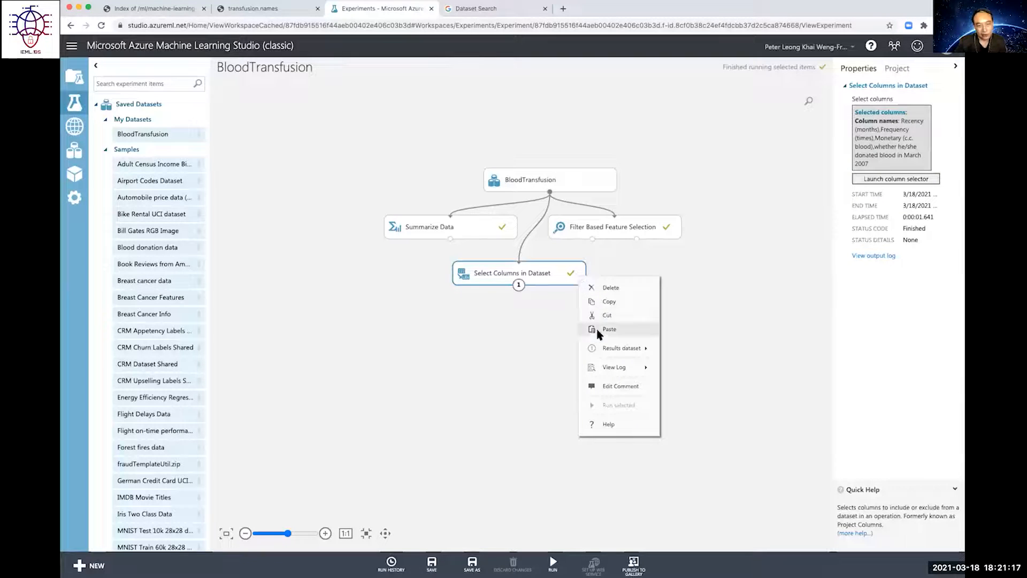
{"action": "left_click", "coordinate": [616, 386]}
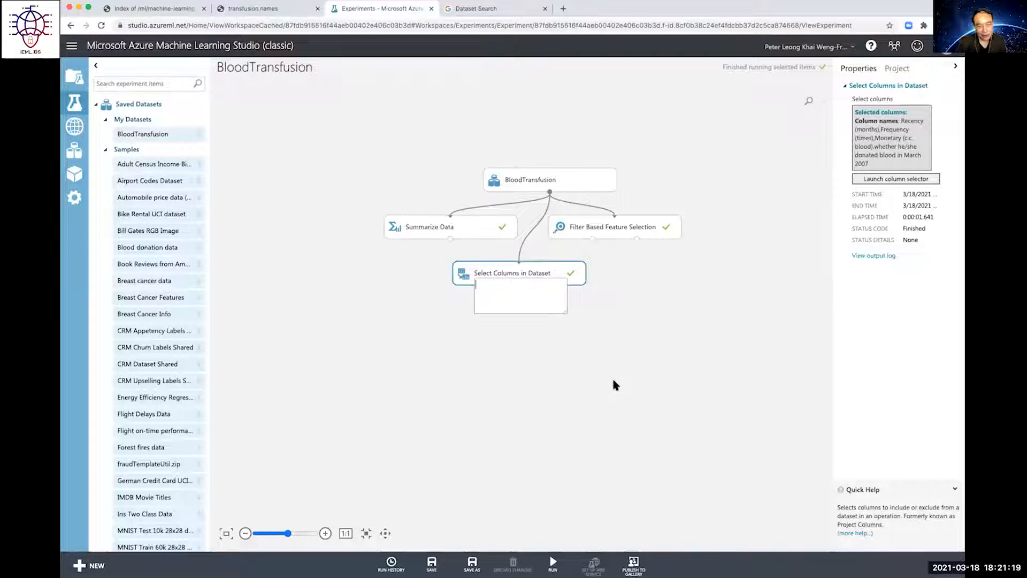
{"action": "type", "text": "Dr"}
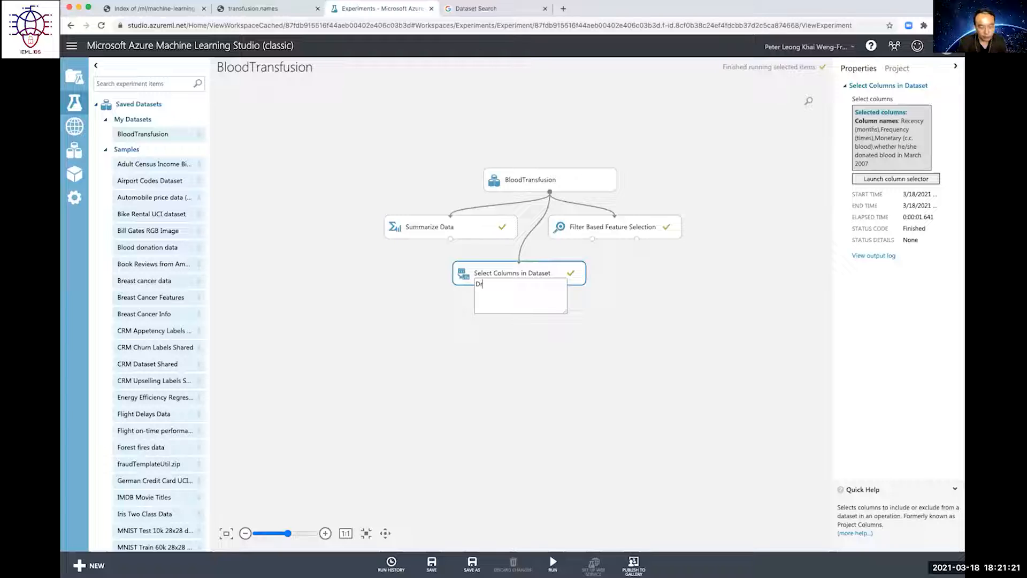
{"action": "type", "text": "op"}
{"action": "key", "text": "BackSpace"}
{"action": "key", "text": "BackSpace"}
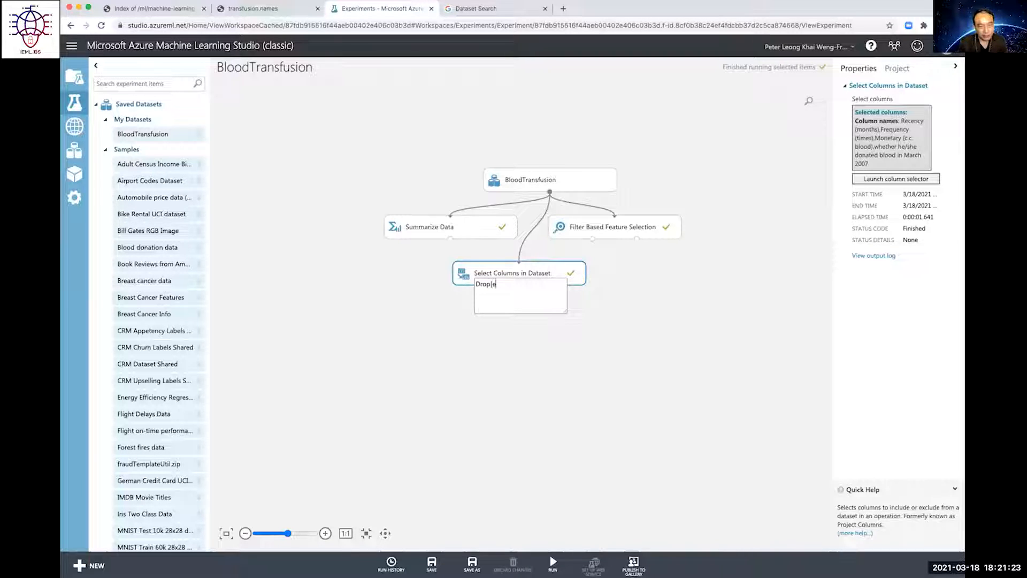
{"action": "type", "text": "ped Time colum"}
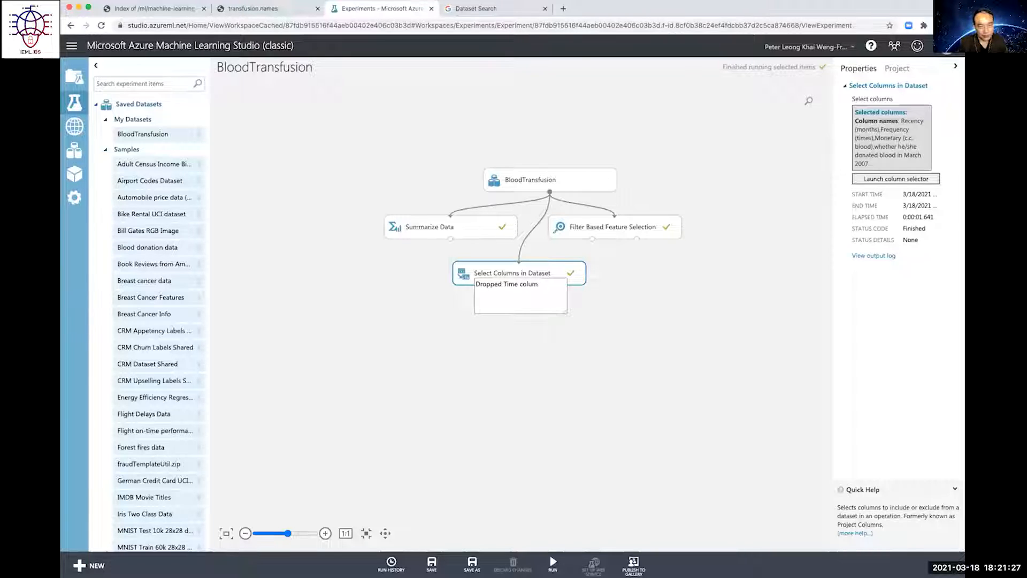
{"action": "type", "text": "sn (poor pred"}
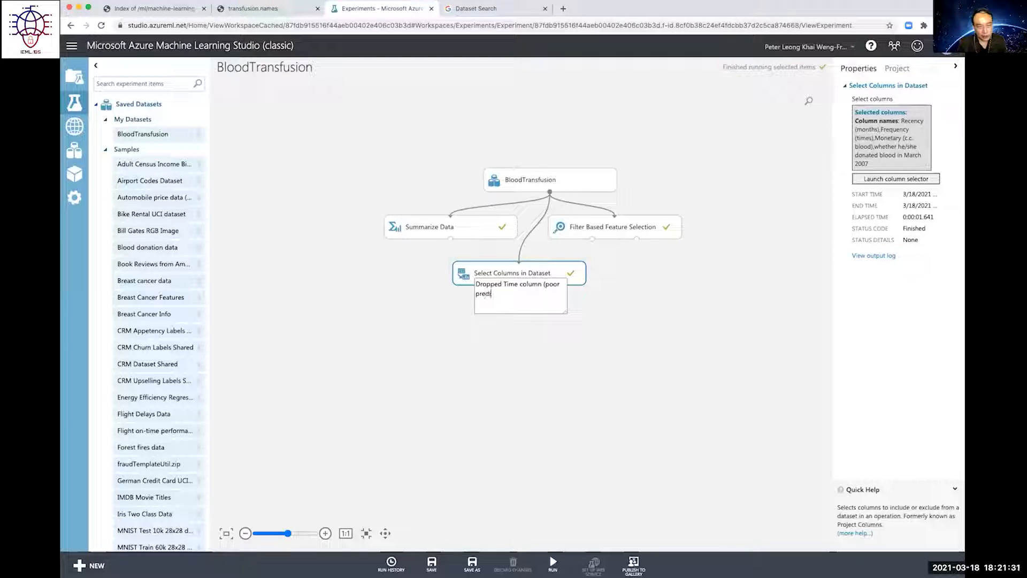
{"action": "type", "text": "ictor"}
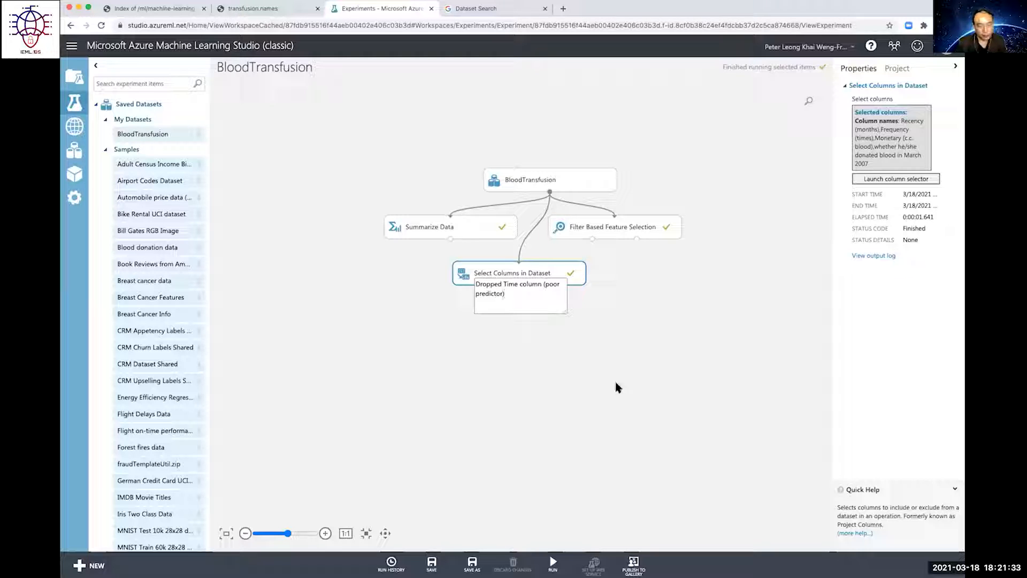
{"action": "left_click", "coordinate": [646, 373]}
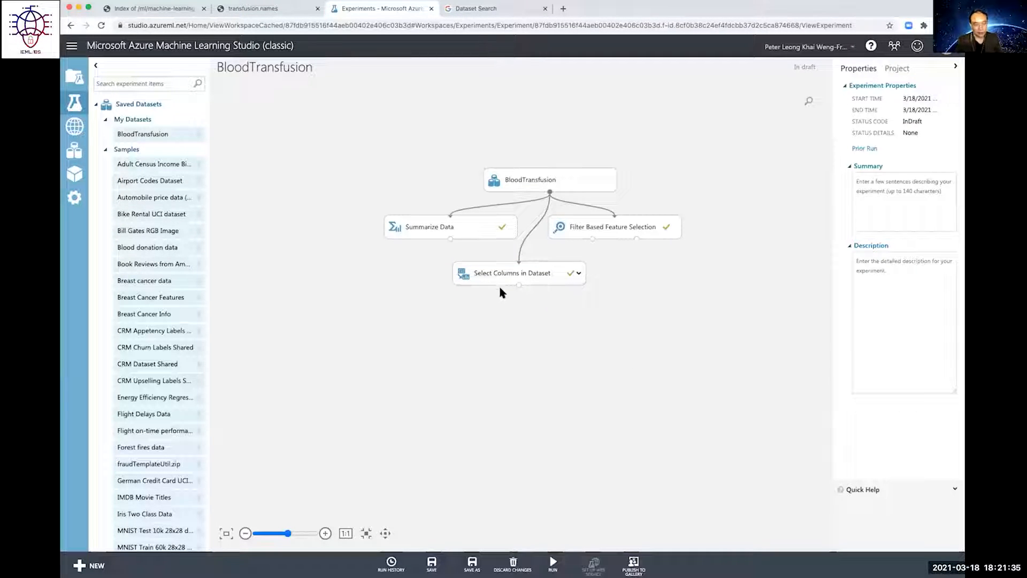
{"action": "left_click", "coordinate": [579, 277]}
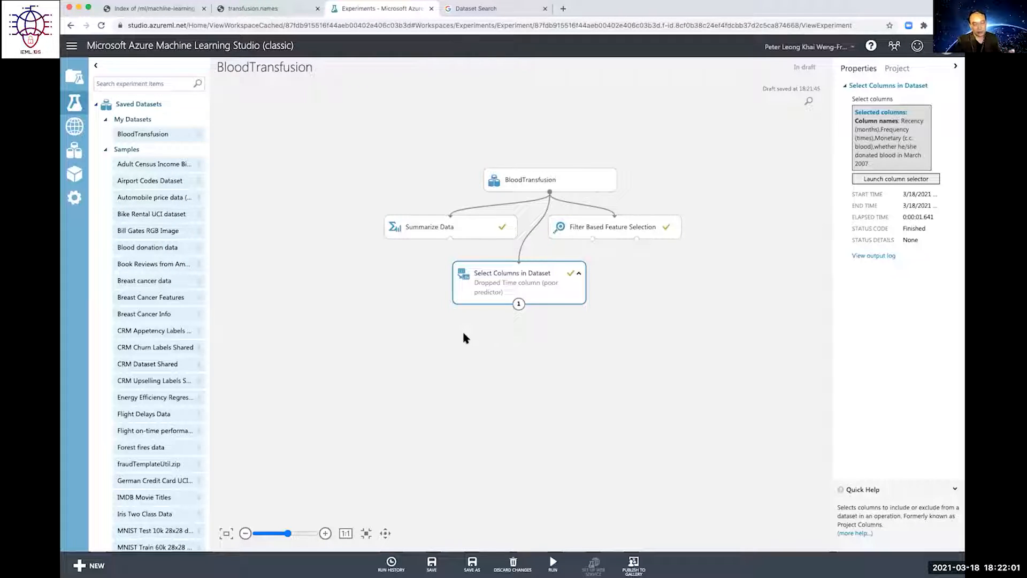
Step: Find the Split Data module with the search "split data", add it below Select Columns in Dataset, and connect that module's output to it
{"action": "left_click", "coordinate": [144, 83]}
{"action": "type", "text": "spl"}
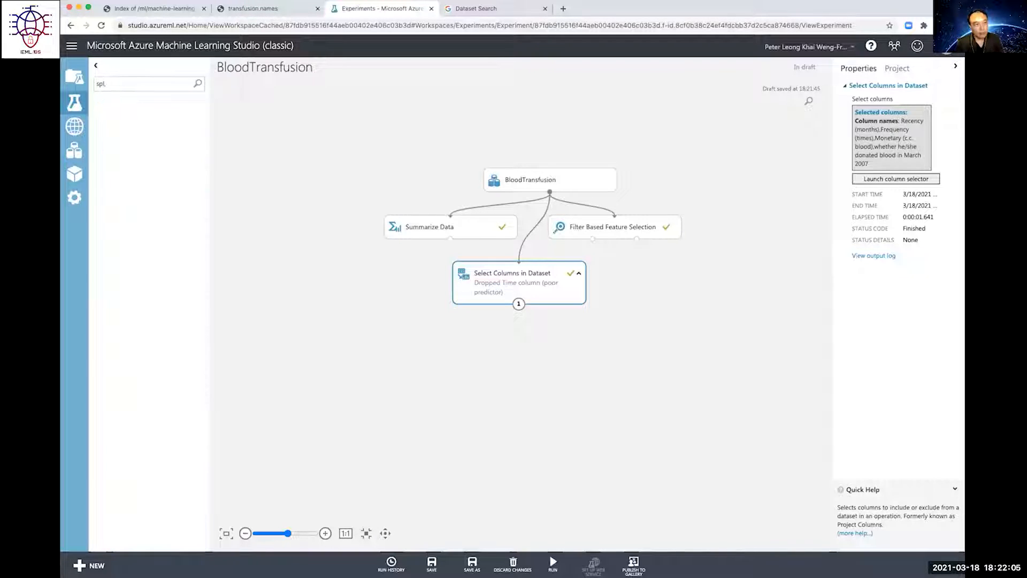
{"action": "type", "text": "oit"}
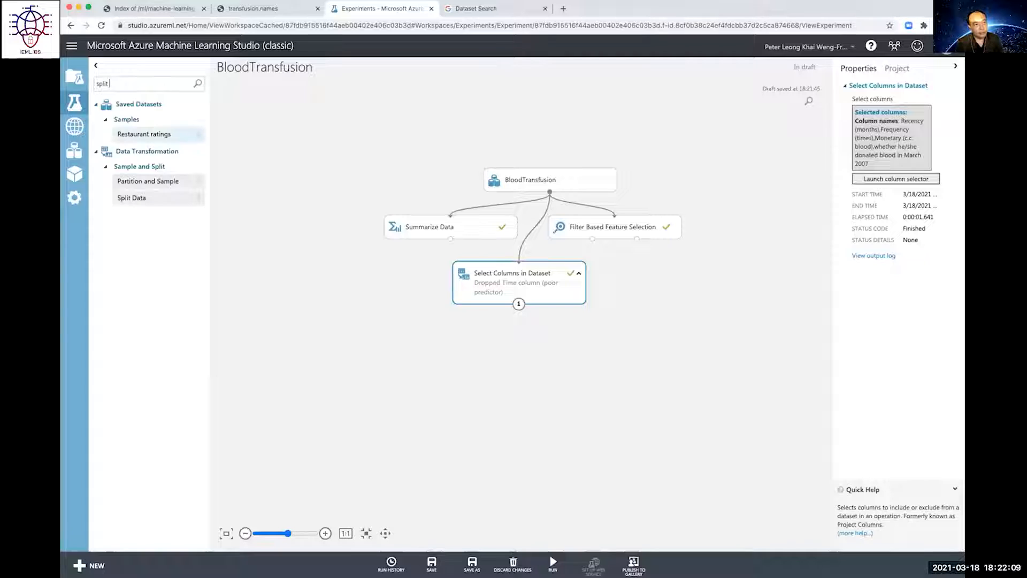
{"action": "type", "text": "data"}
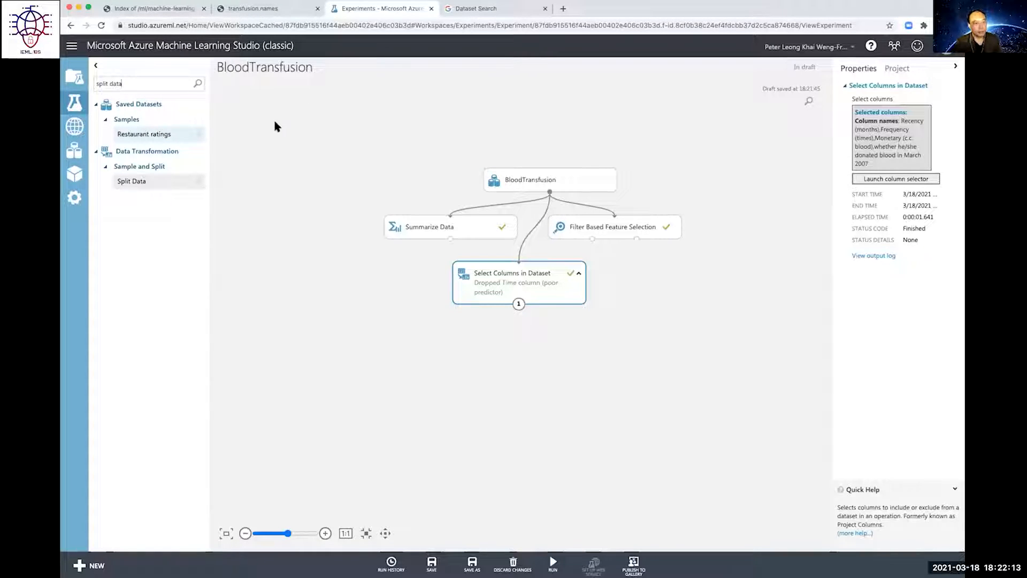
{"action": "left_click", "coordinate": [229, 167]}
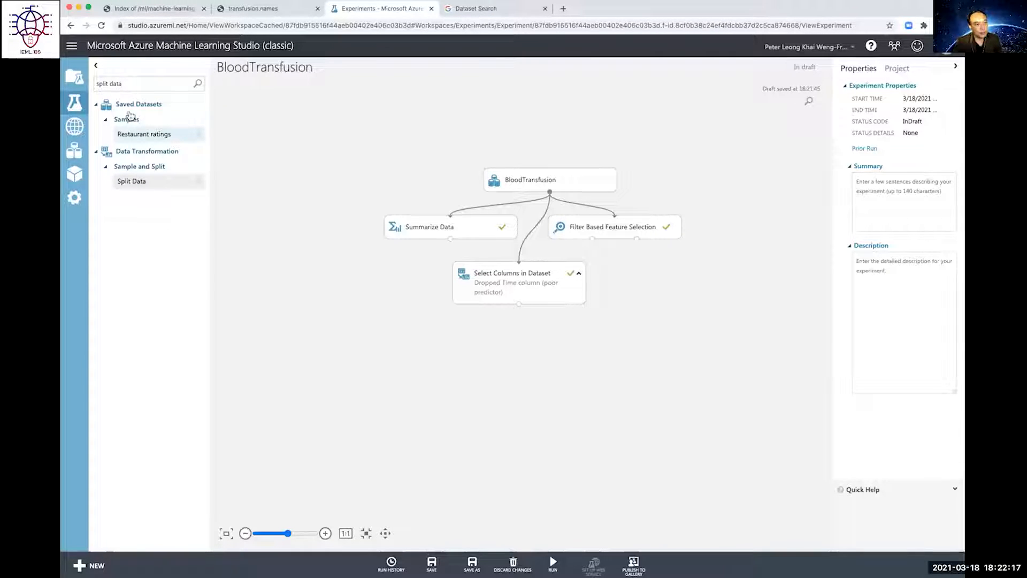
{"action": "left_click", "coordinate": [135, 183]}
{"action": "left_click_drag", "start_coordinate": [134, 183], "coordinate": [509, 355]}
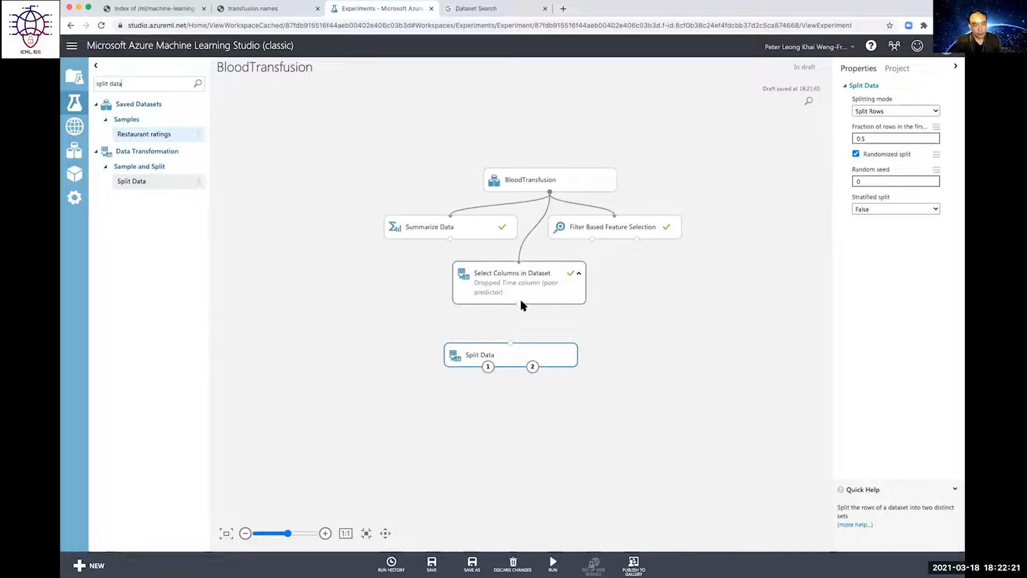
{"action": "left_click_drag", "start_coordinate": [519, 303], "coordinate": [527, 343]}
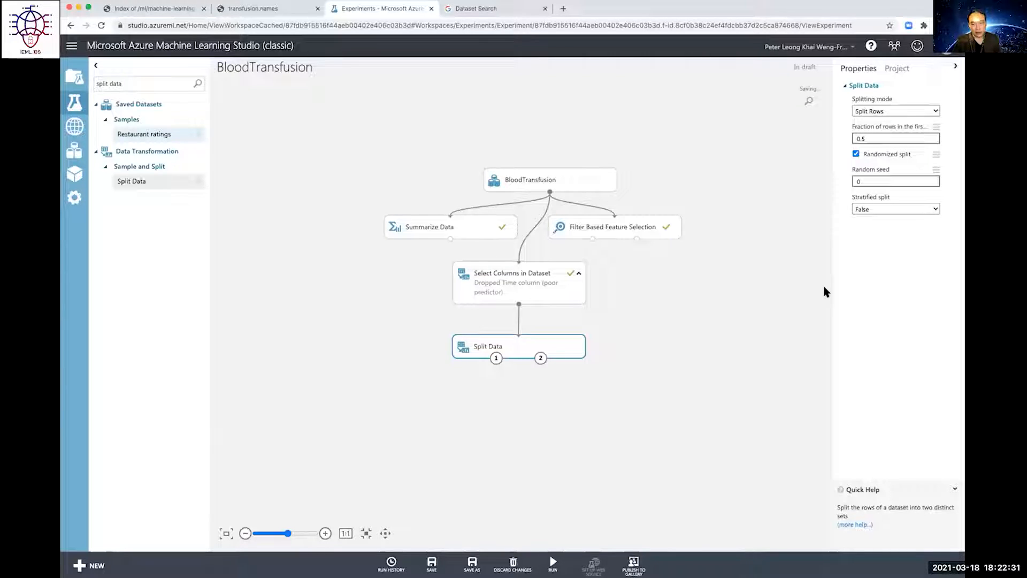
Step: Set Split Data's fraction of rows in the first output dataset to 0.8 and hide the module properties
{"action": "left_click_drag", "start_coordinate": [832, 287], "coordinate": [740, 289]}
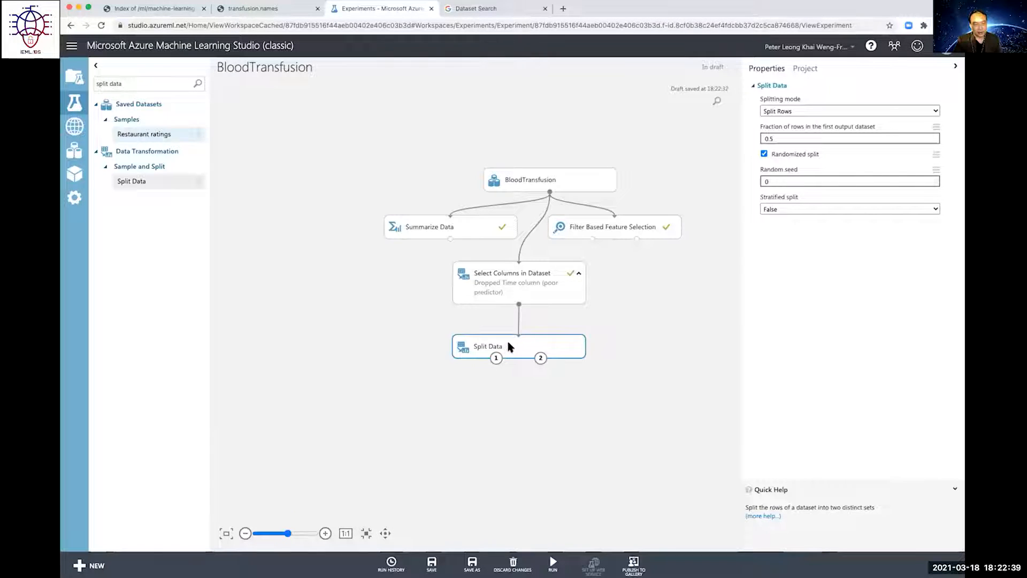
{"action": "left_click", "coordinate": [560, 297]}
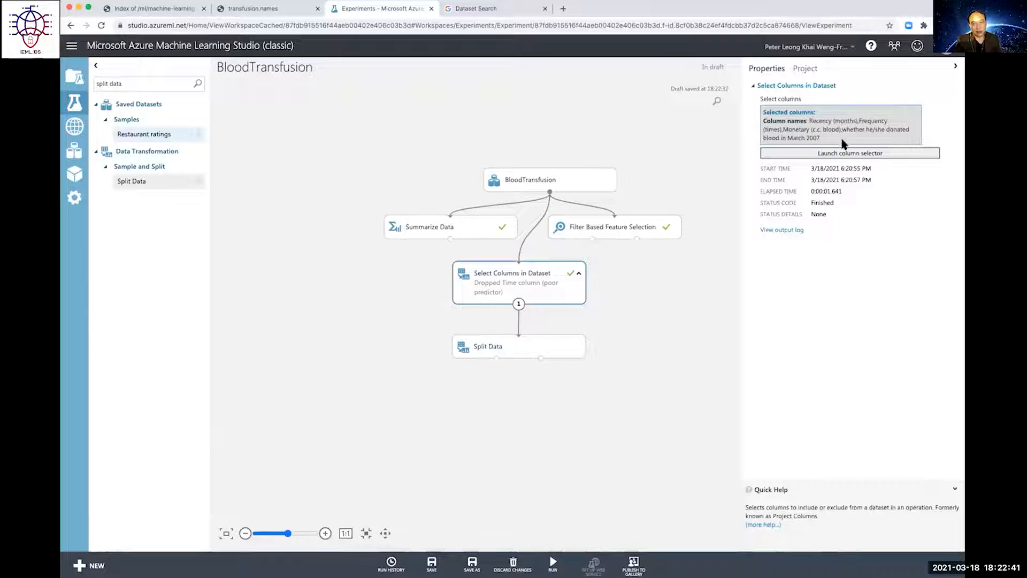
{"action": "left_click", "coordinate": [560, 347]}
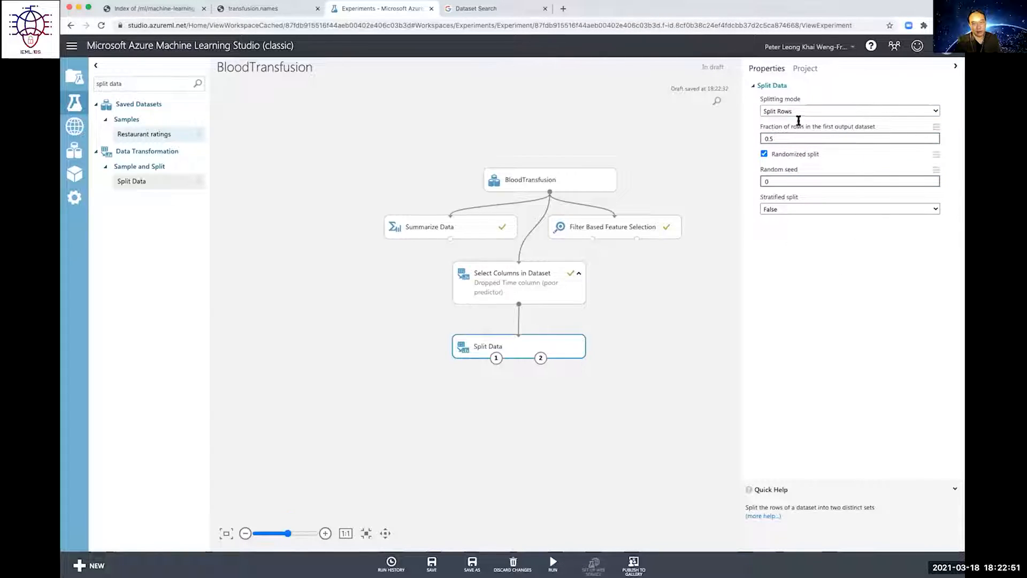
{"action": "left_click_drag", "start_coordinate": [787, 138], "coordinate": [757, 141]}
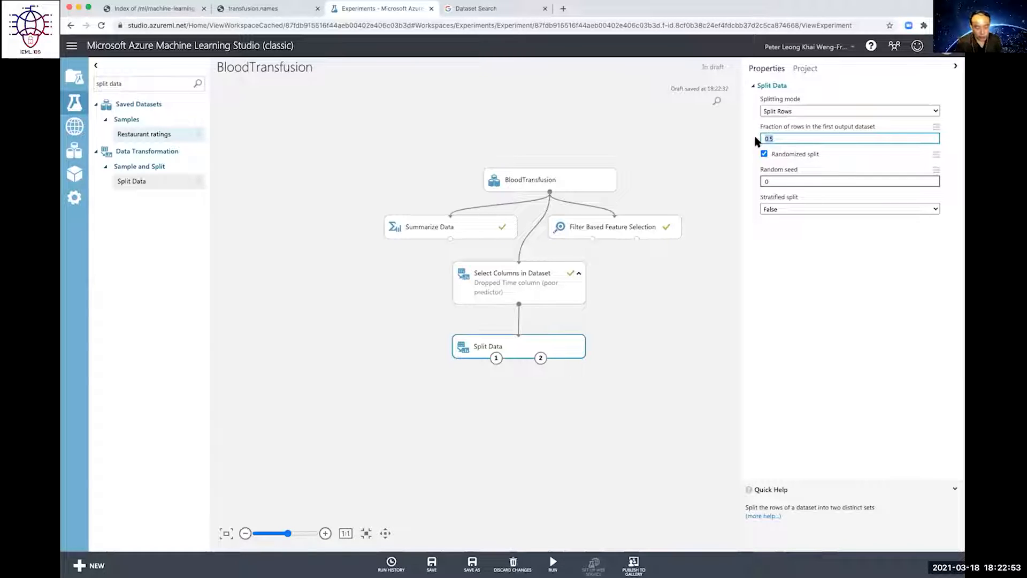
{"action": "type", "text": "0"}
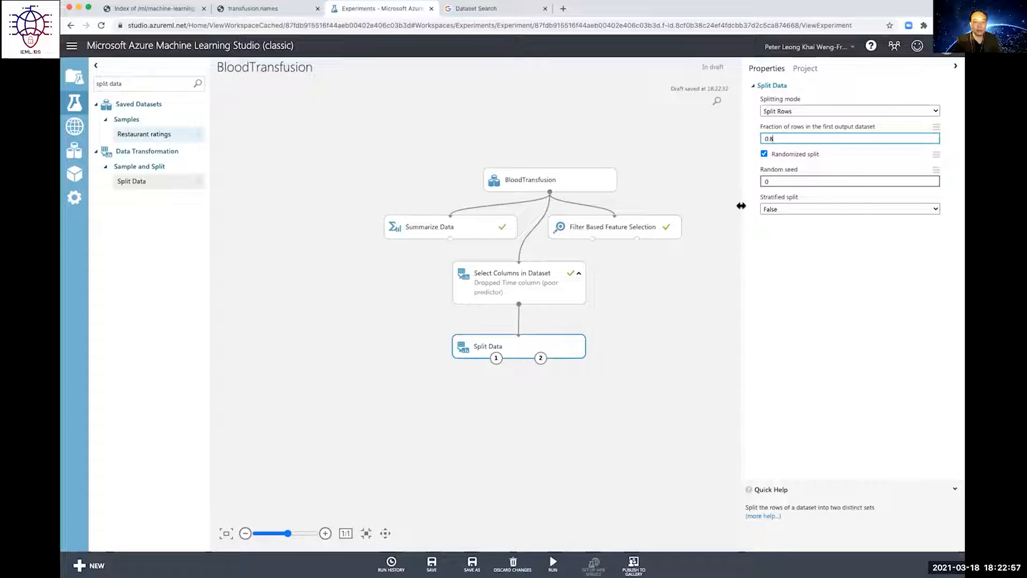
{"action": "left_click_drag", "start_coordinate": [741, 205], "coordinate": [768, 211]}
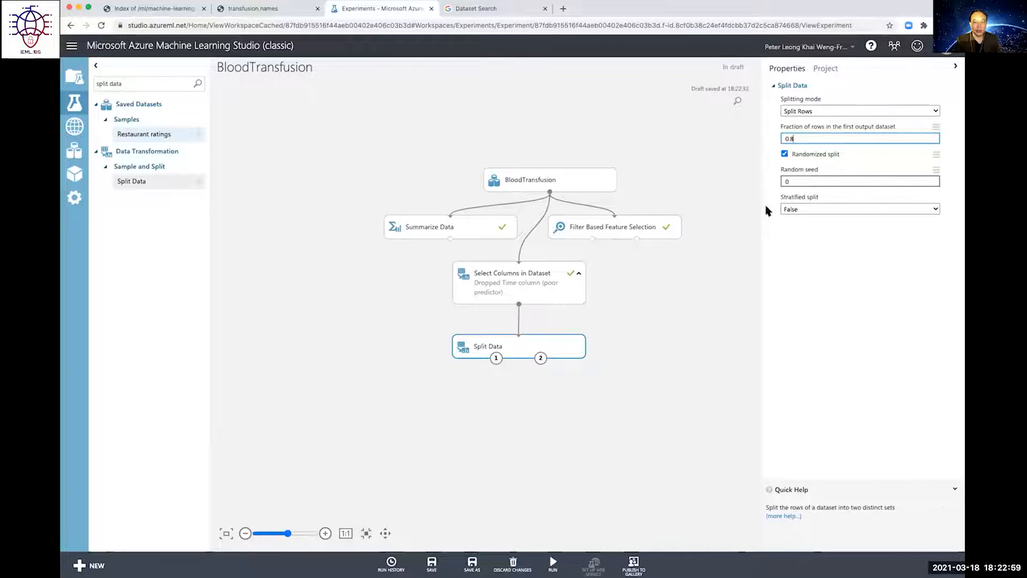
{"action": "left_click", "coordinate": [957, 66]}
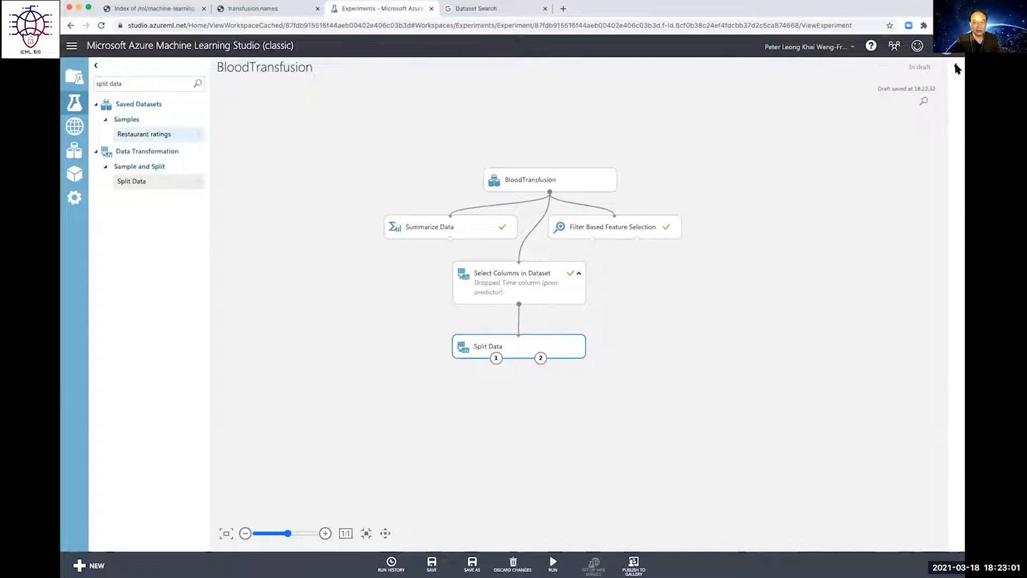
Step: Show the module properties again, clear the module search, and collapse the Saved Datasets category
{"action": "left_click", "coordinate": [956, 67]}
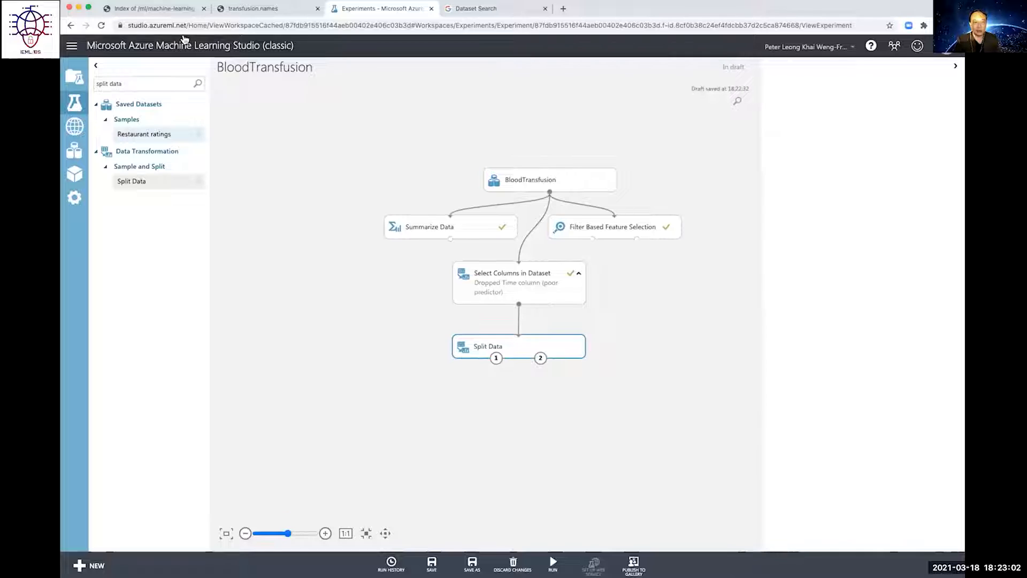
{"action": "left_click", "coordinate": [96, 66]}
{"action": "left_click", "coordinate": [96, 65]}
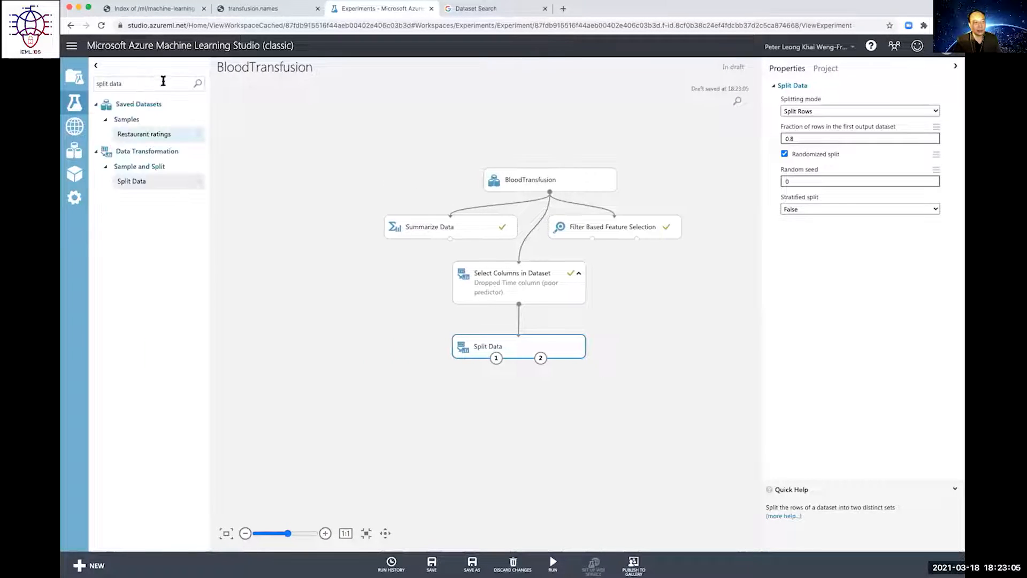
{"action": "left_click_drag", "start_coordinate": [161, 80], "coordinate": [73, 78]}
{"action": "key", "text": "BackSpace"}
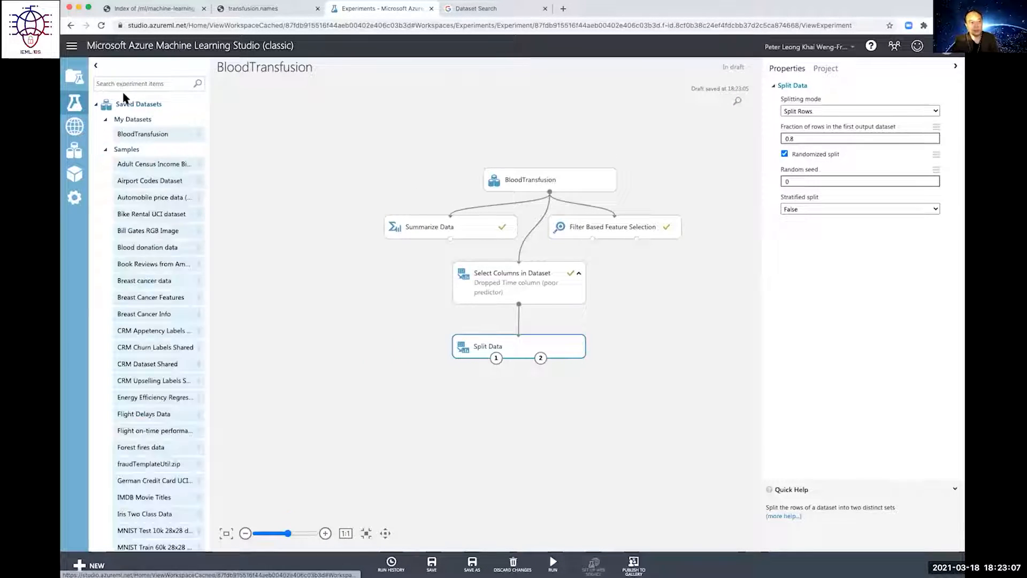
{"action": "left_click", "coordinate": [96, 103]}
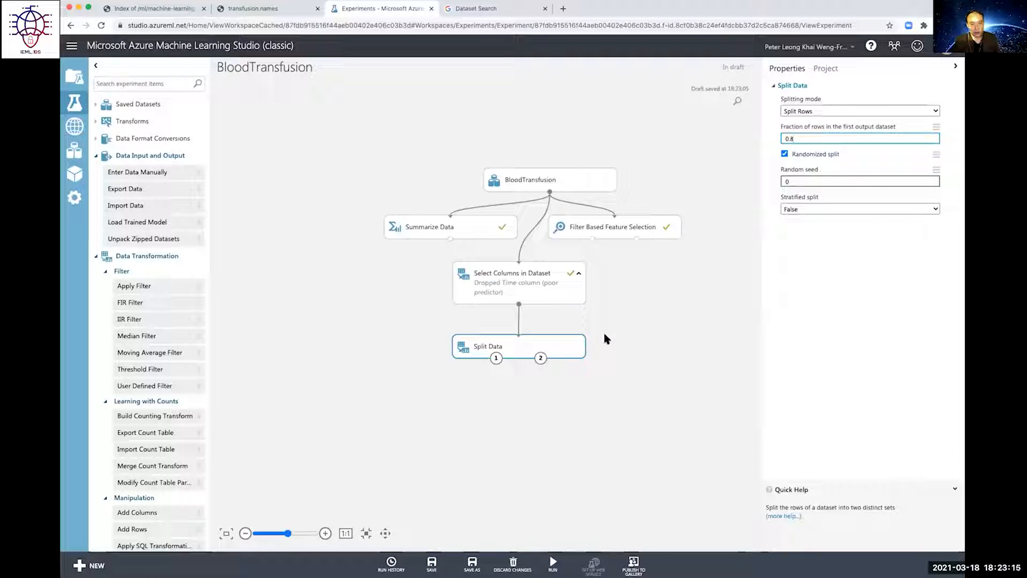
Step: Add a two-line comment to Split Data, "80% train set - left port" and "20% test set - right port", and expand it for display
{"action": "left_click", "coordinate": [572, 346]}
{"action": "right_click", "coordinate": [572, 346]}
{"action": "left_click", "coordinate": [615, 469]}
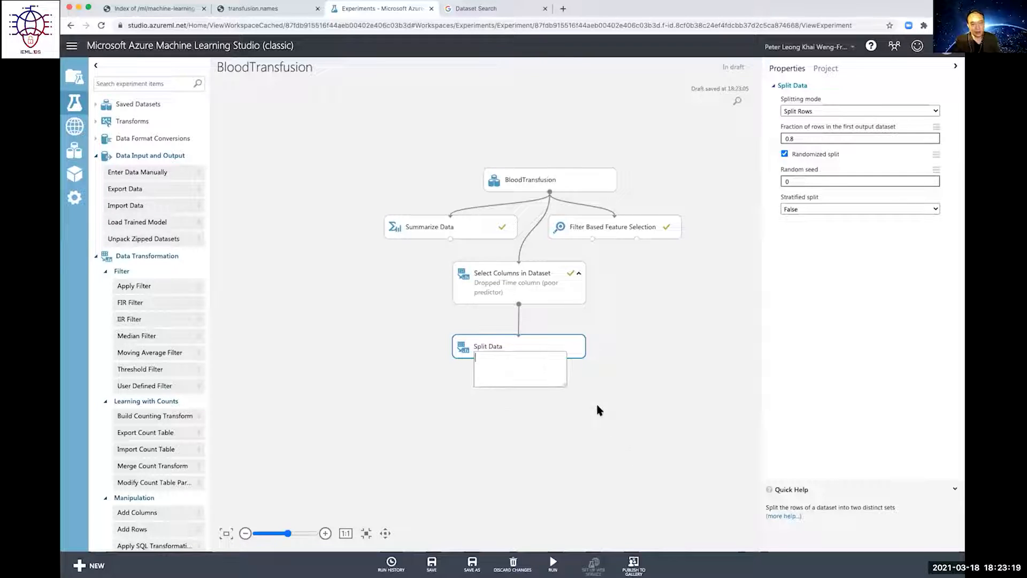
{"action": "type", "text": "80"}
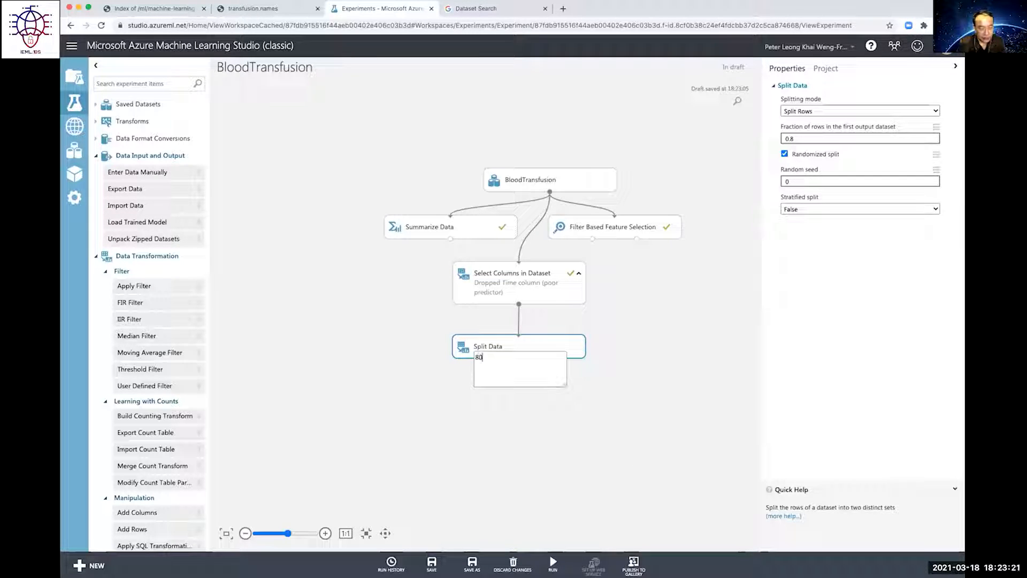
{"action": "type", "text": "% tra"}
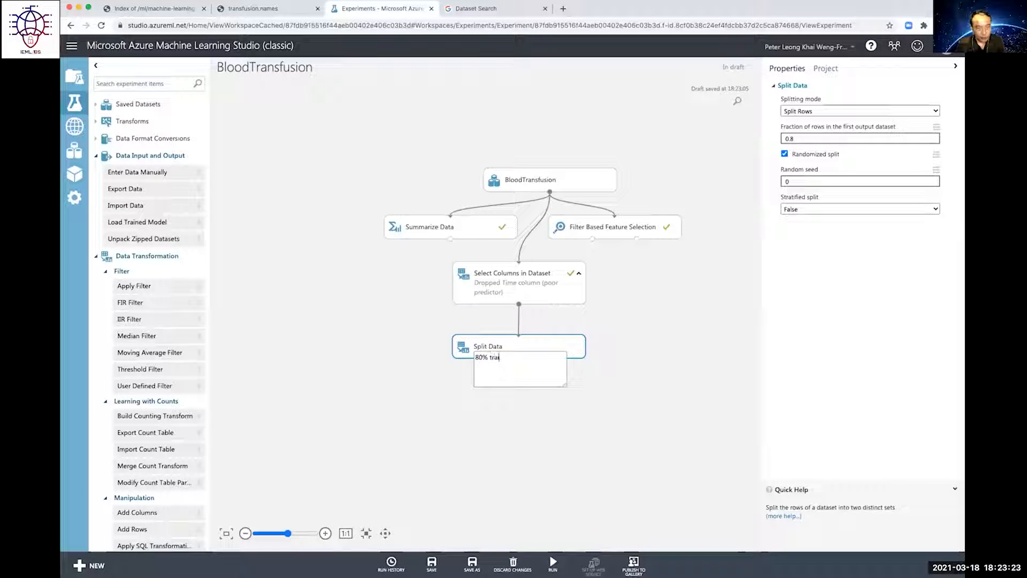
{"action": "type", "text": "in set - left por"}
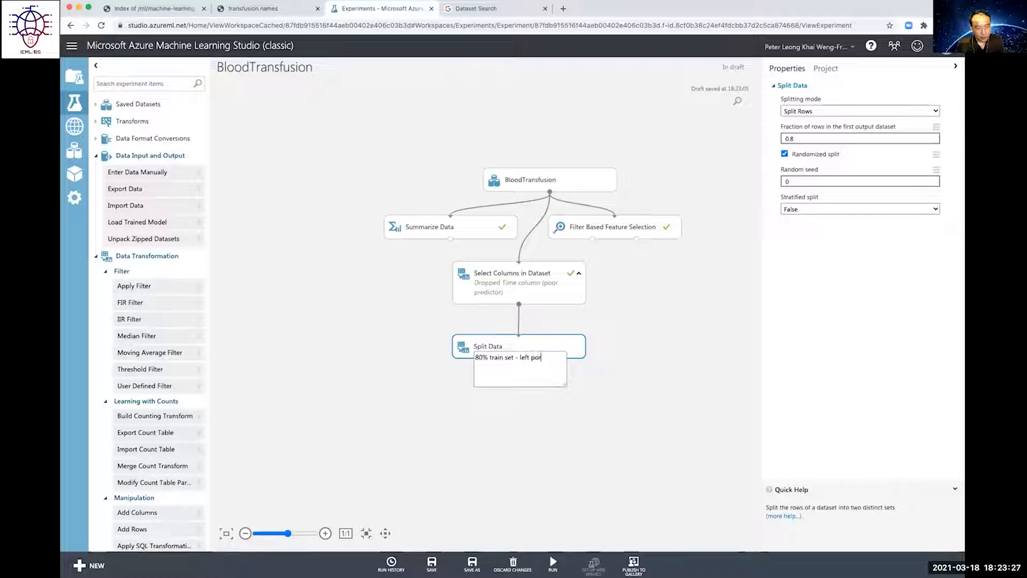
{"action": "type", "text": "t "}
{"action": "type", "text": "20"}
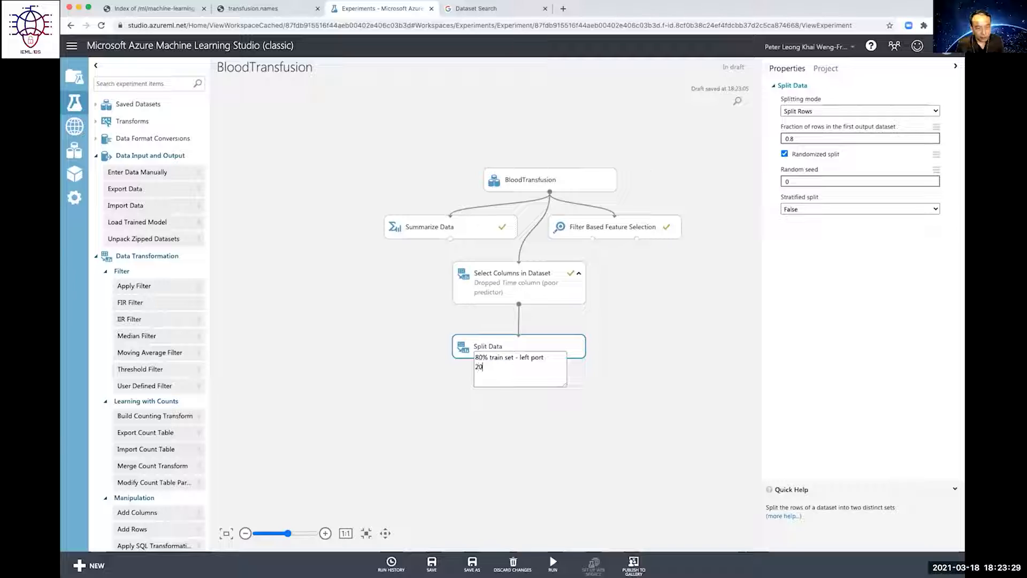
{"action": "type", "text": "% test set - righ"}
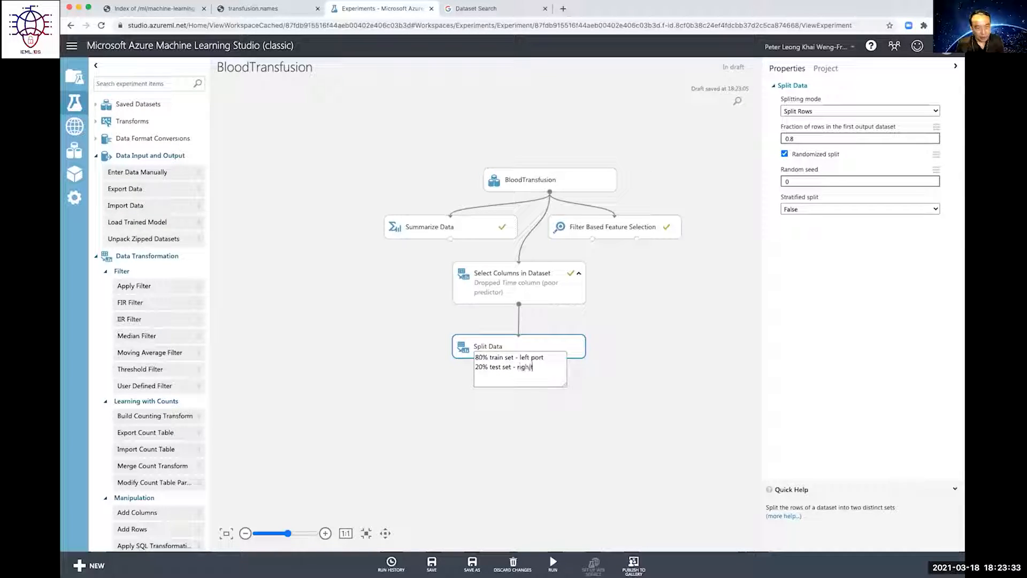
{"action": "type", "text": "t ppor"}
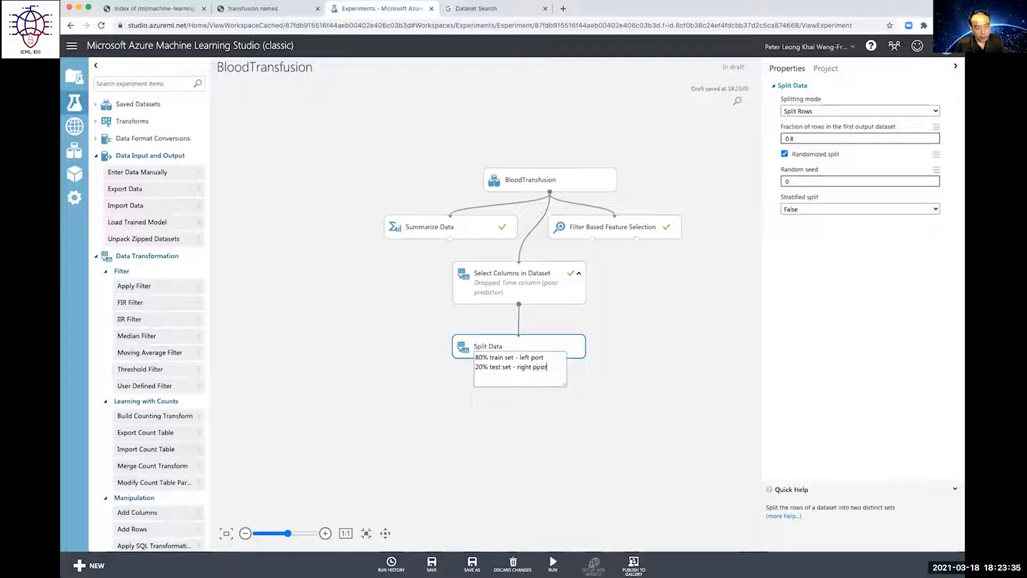
{"action": "key", "text": "BackSpace"}
{"action": "key", "text": "BackSpace"}
{"action": "key", "text": "BackSpace"}
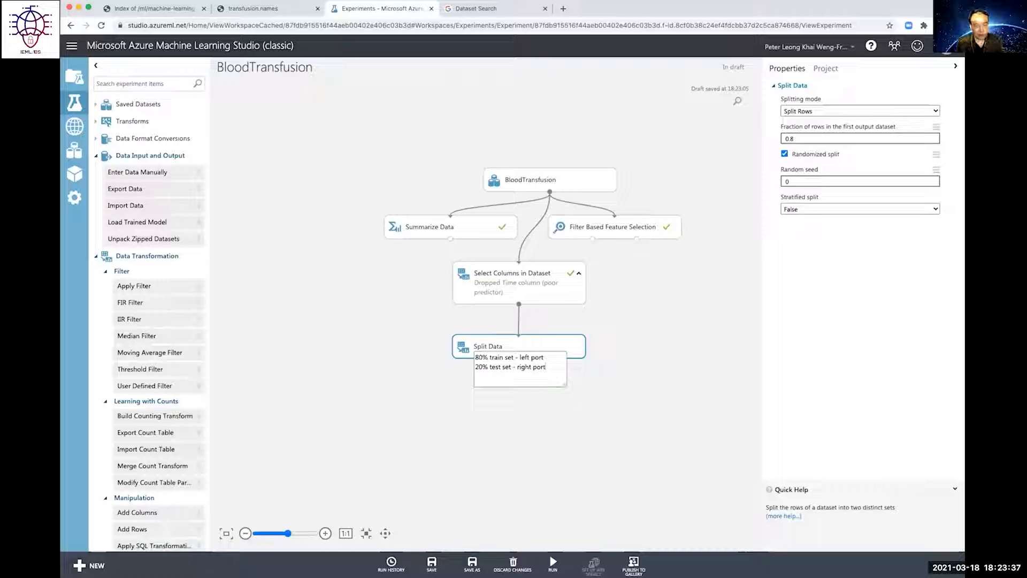
{"action": "left_click", "coordinate": [644, 418]}
{"action": "left_click", "coordinate": [576, 346]}
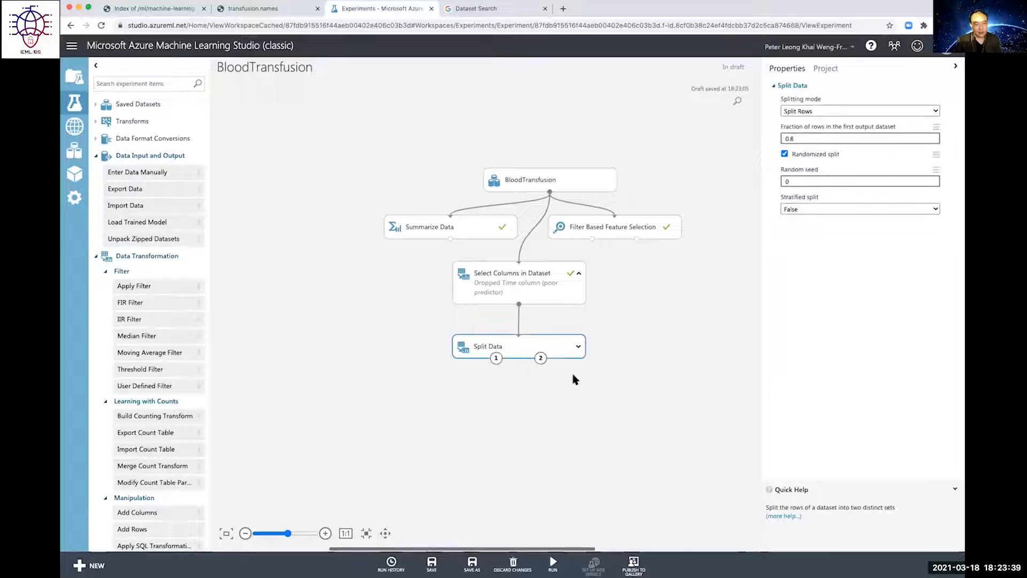
{"action": "left_click", "coordinate": [577, 346]}
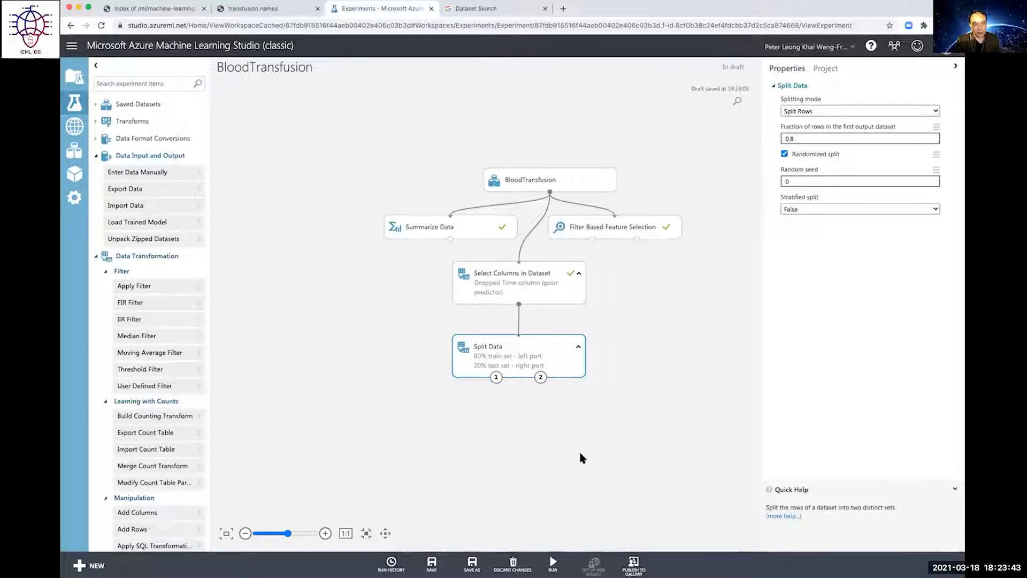
Step: Run the Split Data module, then visualize the Select Columns in Dataset output to check its row count and close it
{"action": "right_click", "coordinate": [576, 371]}
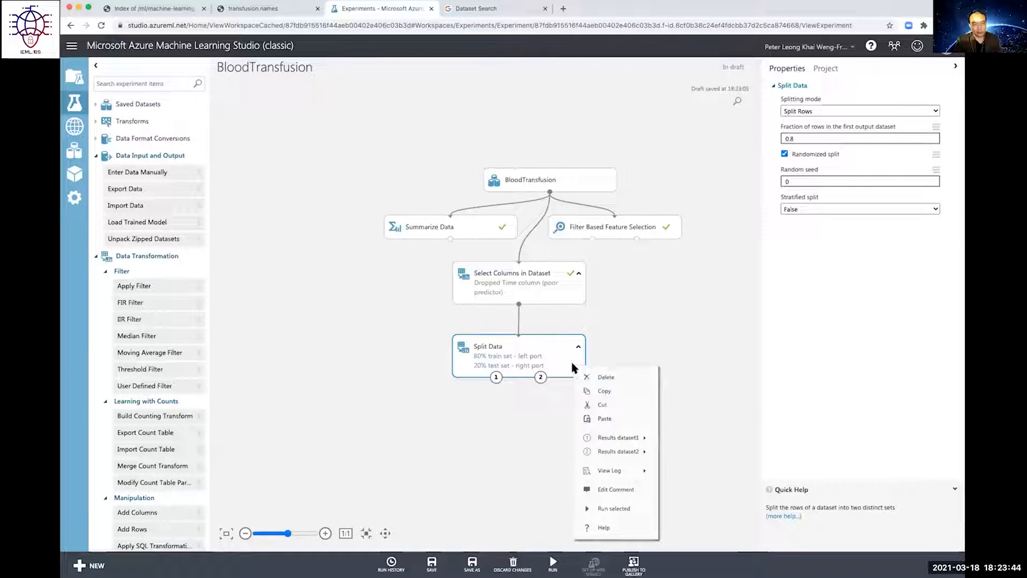
{"action": "left_click", "coordinate": [602, 509]}
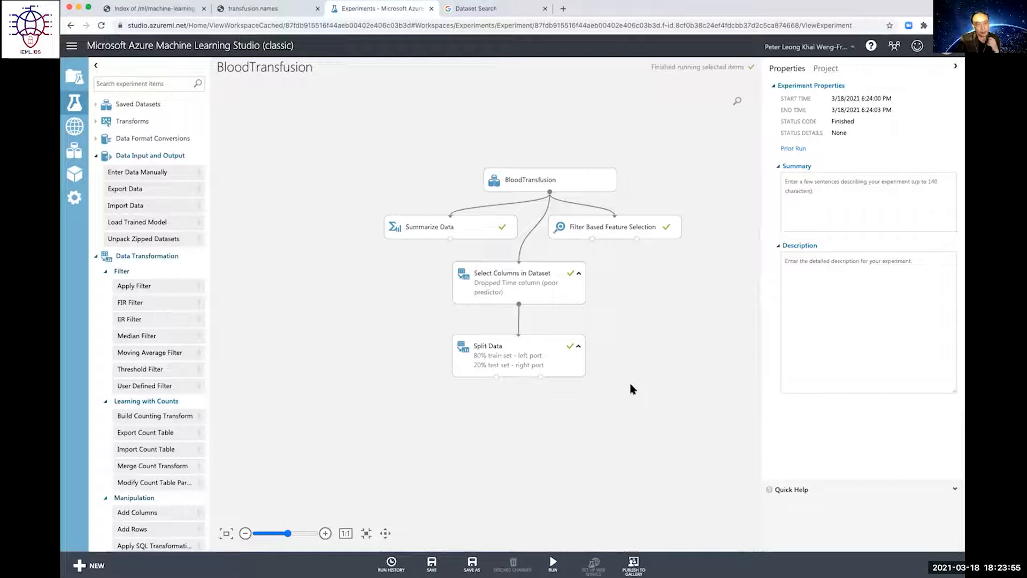
{"action": "right_click", "coordinate": [519, 303]}
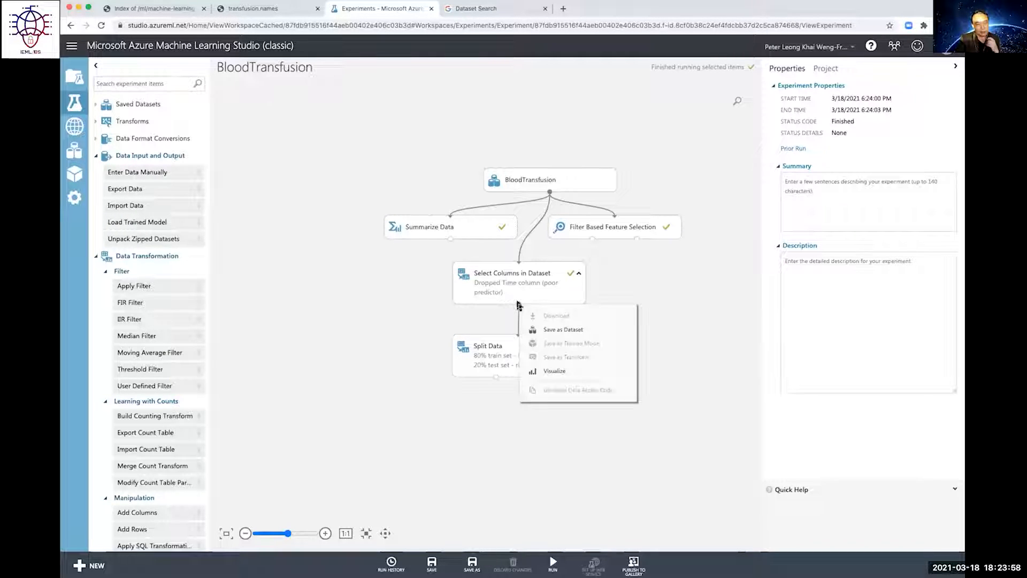
{"action": "left_click", "coordinate": [544, 370]}
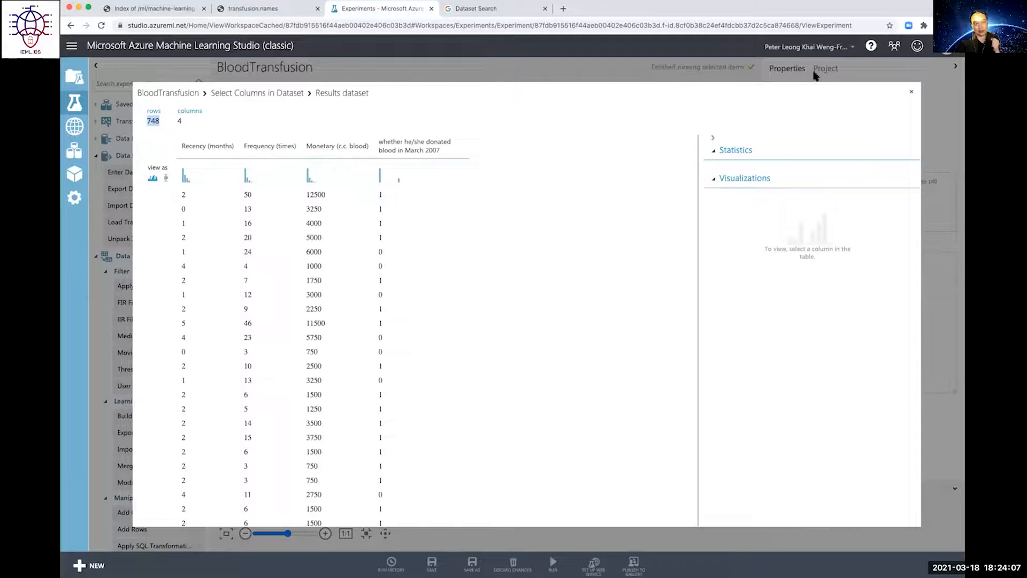
{"action": "left_click", "coordinate": [912, 92]}
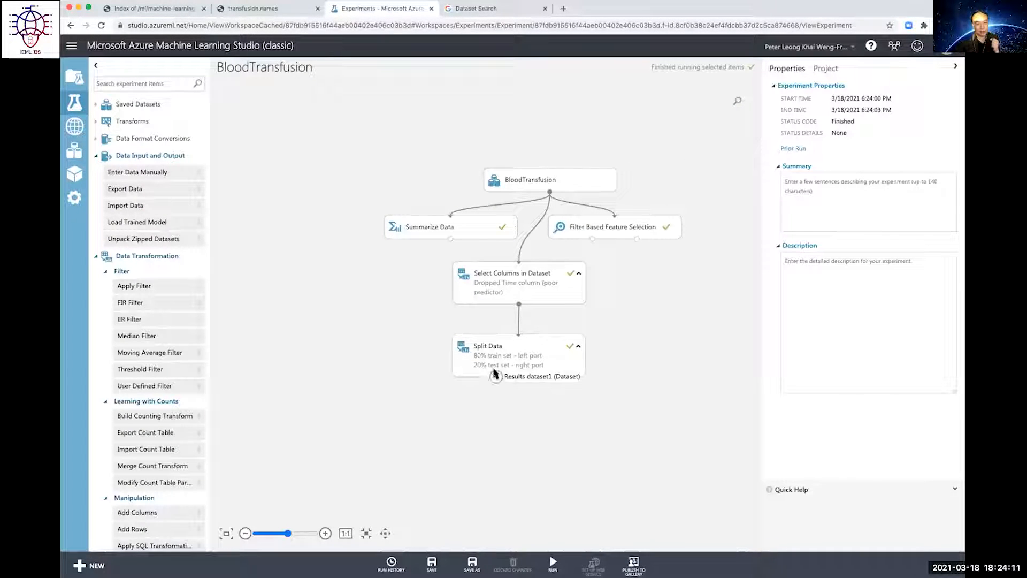
Step: Visualize Split Data's second results dataset, check the test set's row count, and close it
{"action": "right_click", "coordinate": [541, 377]}
{"action": "left_click", "coordinate": [576, 444]}
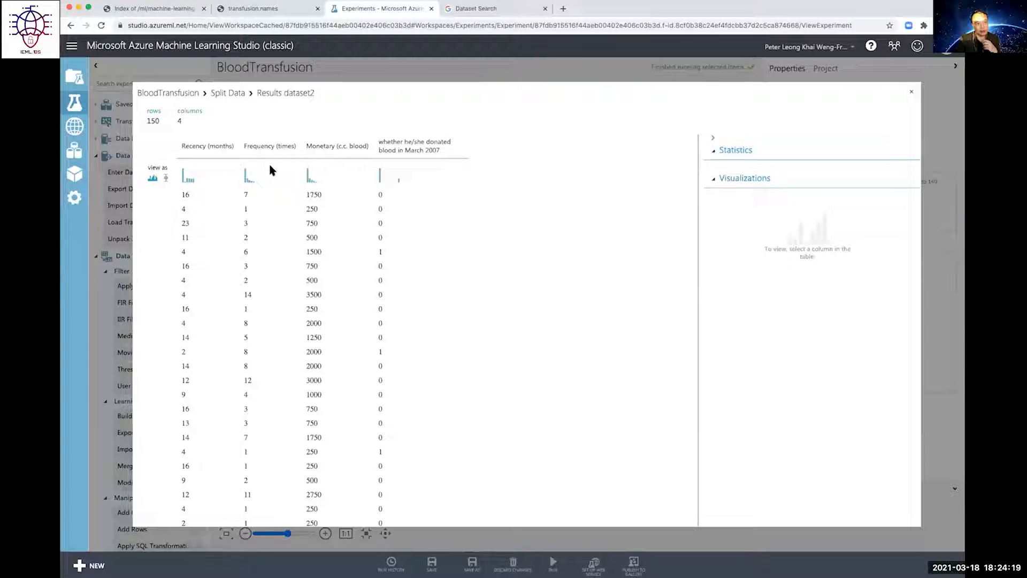
{"action": "double_click", "coordinate": [151, 118]}
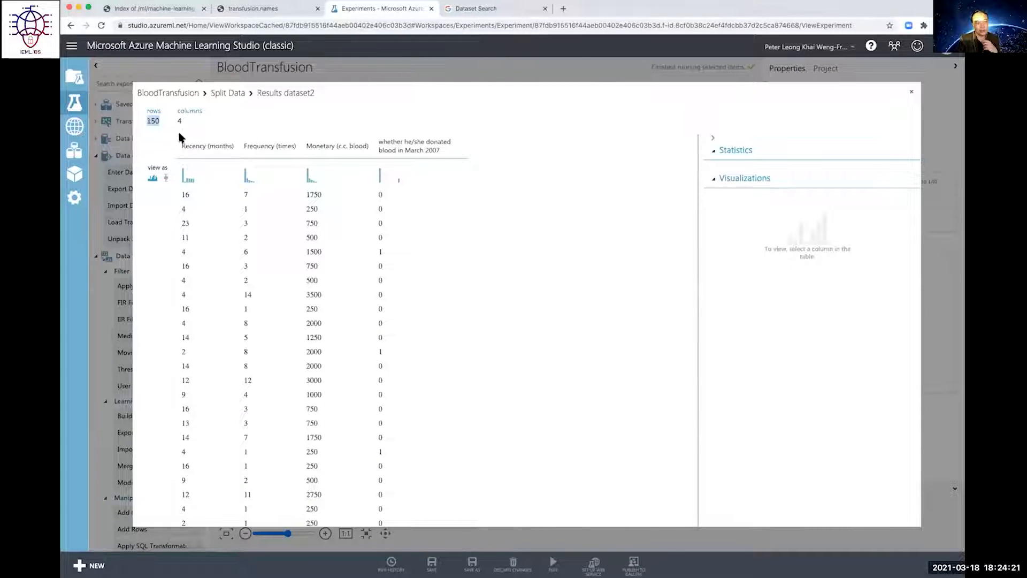
{"action": "left_click", "coordinate": [909, 94]}
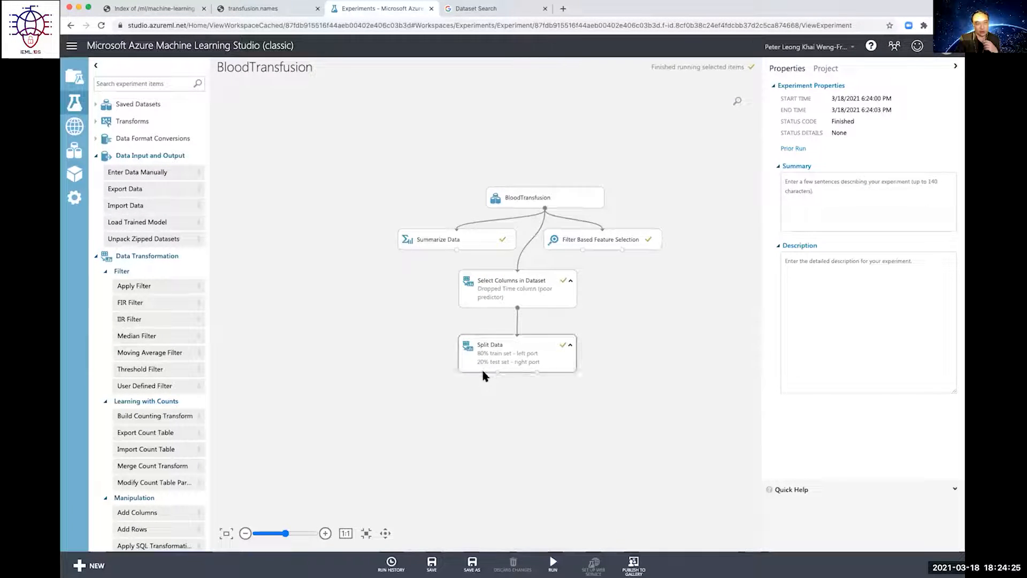
Step: Widen the experiment canvas, visualize Split Data's first results dataset to check the train set's row count, and close it
{"action": "left_click", "coordinate": [324, 533]}
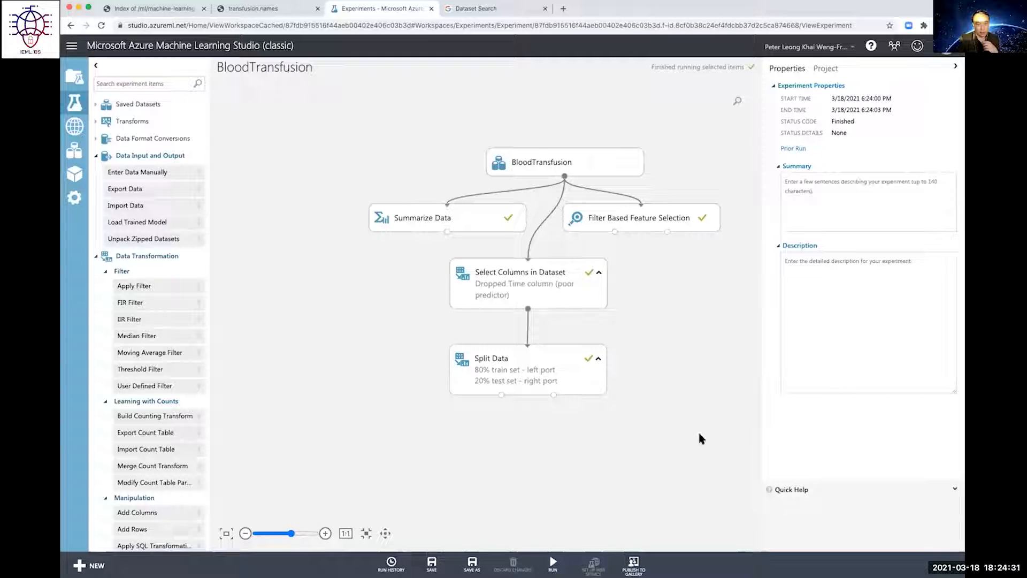
{"action": "left_click_drag", "start_coordinate": [760, 156], "coordinate": [819, 161]}
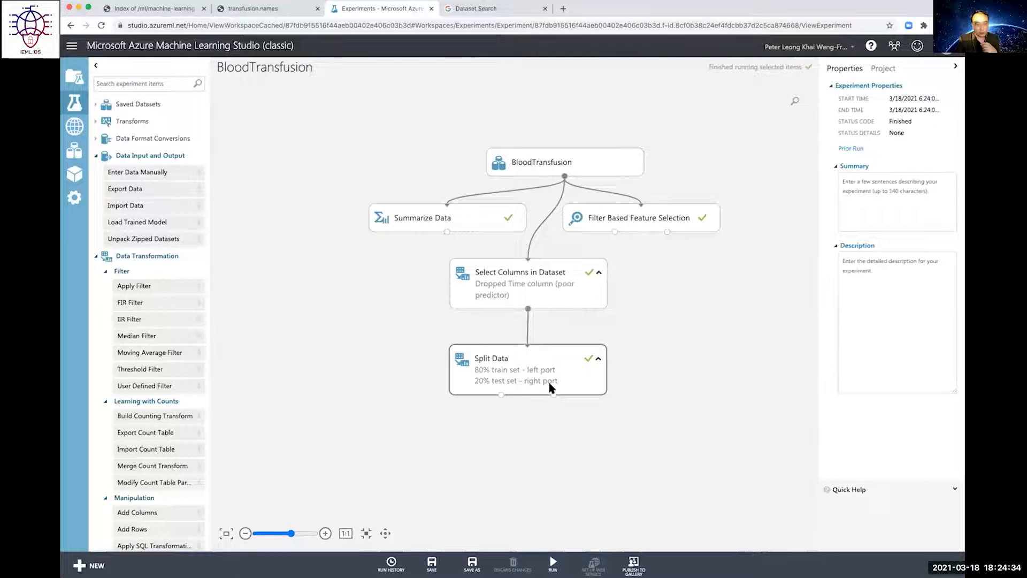
{"action": "left_click", "coordinate": [245, 533]}
{"action": "right_click", "coordinate": [503, 388]}
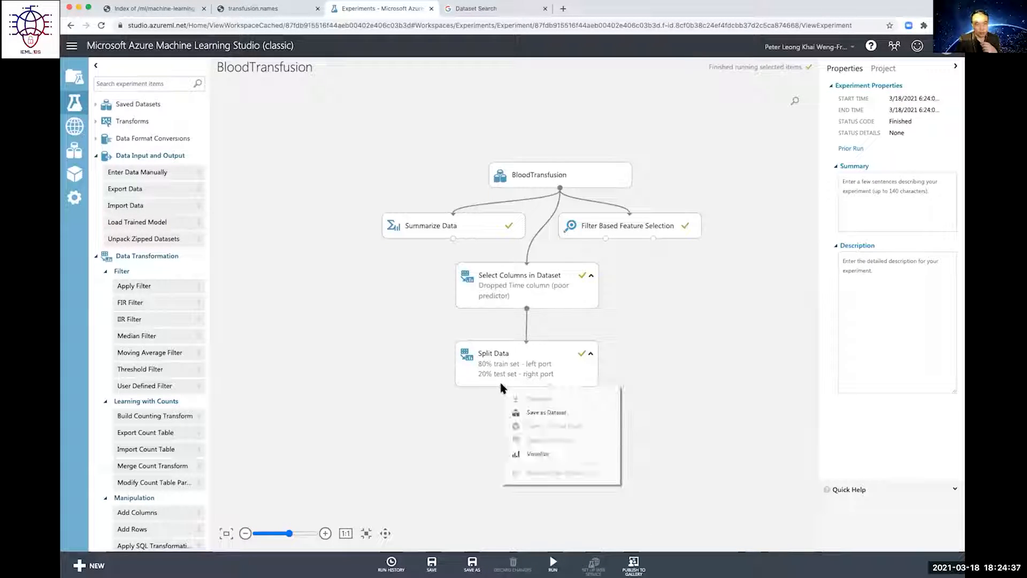
{"action": "left_click", "coordinate": [521, 454]}
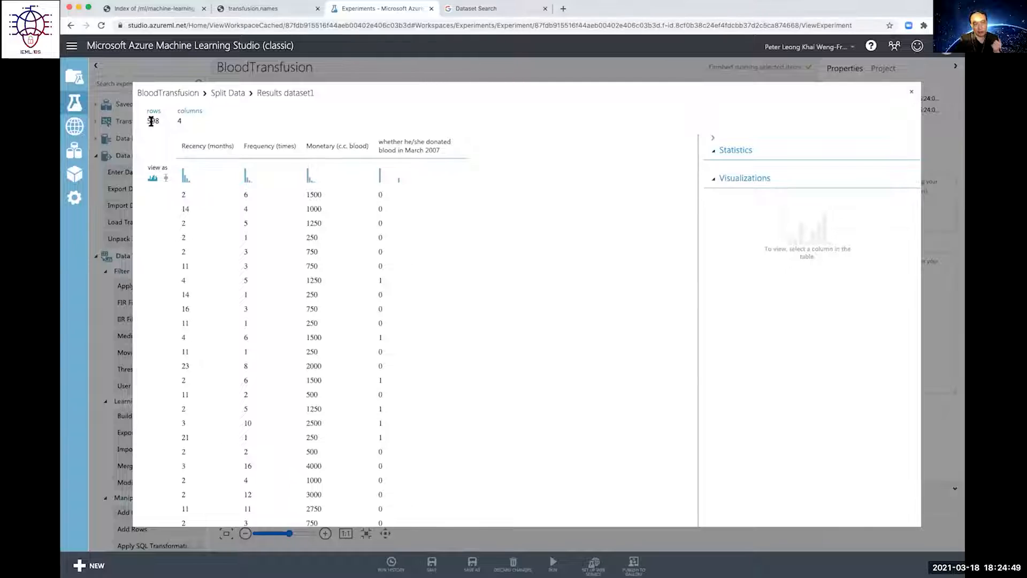
{"action": "left_click", "coordinate": [912, 91]}
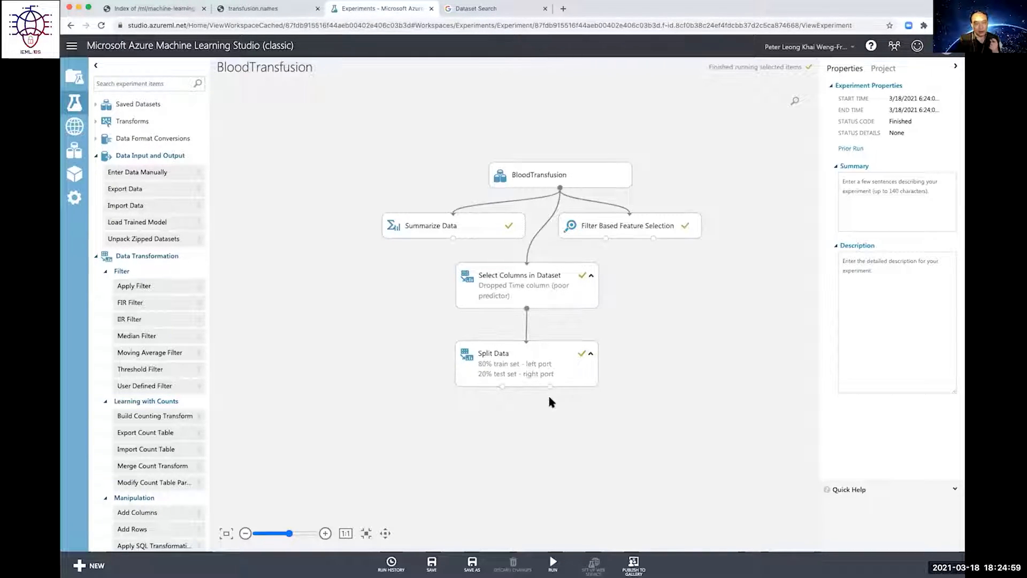
Step: Try turning off Split Data's Randomized split, re-enable it, and check the Stratified split options while keeping False
{"action": "left_click", "coordinate": [556, 350]}
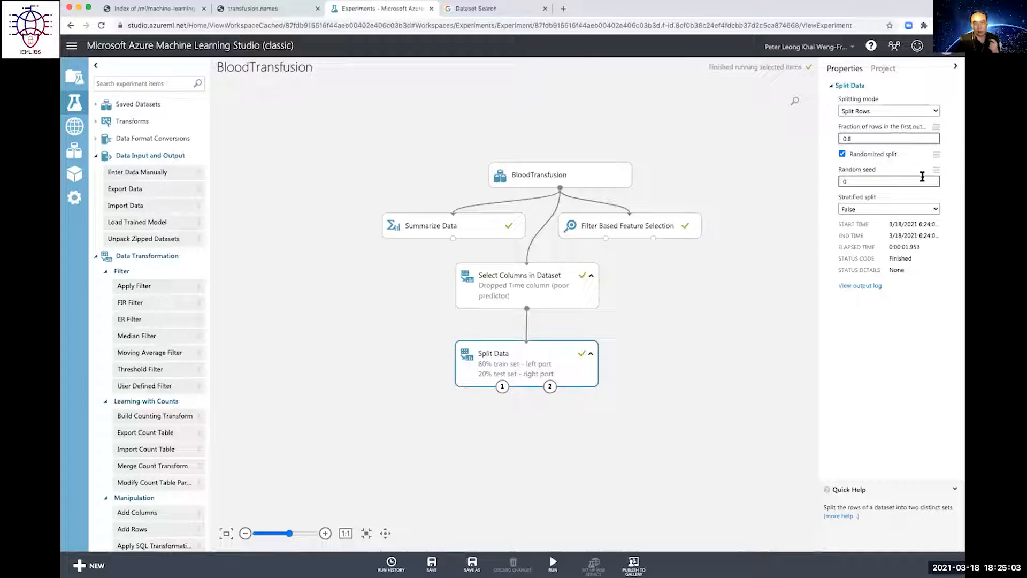
{"action": "left_click", "coordinate": [842, 155]}
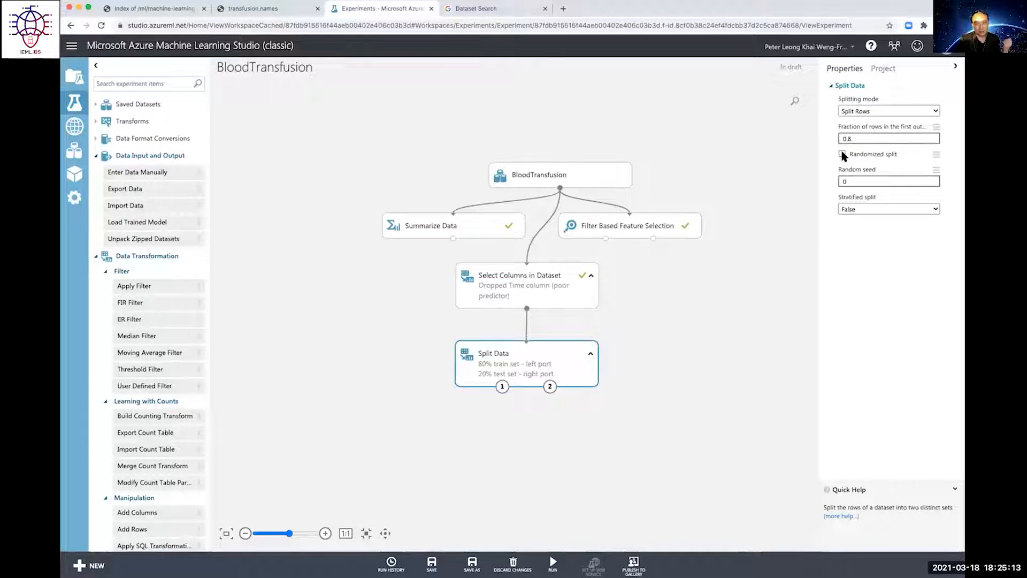
{"action": "left_click", "coordinate": [899, 210]}
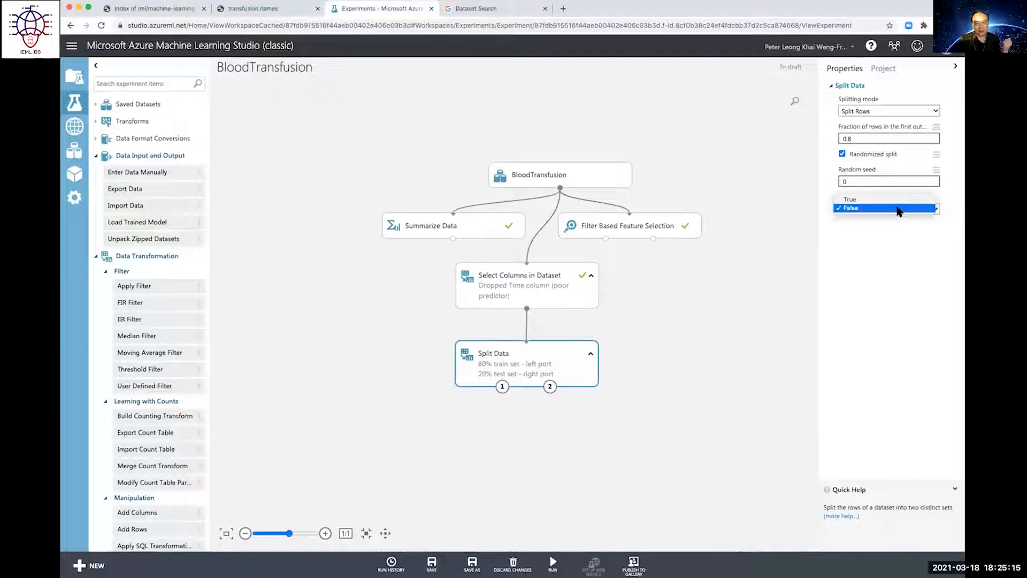
{"action": "left_click", "coordinate": [899, 209]}
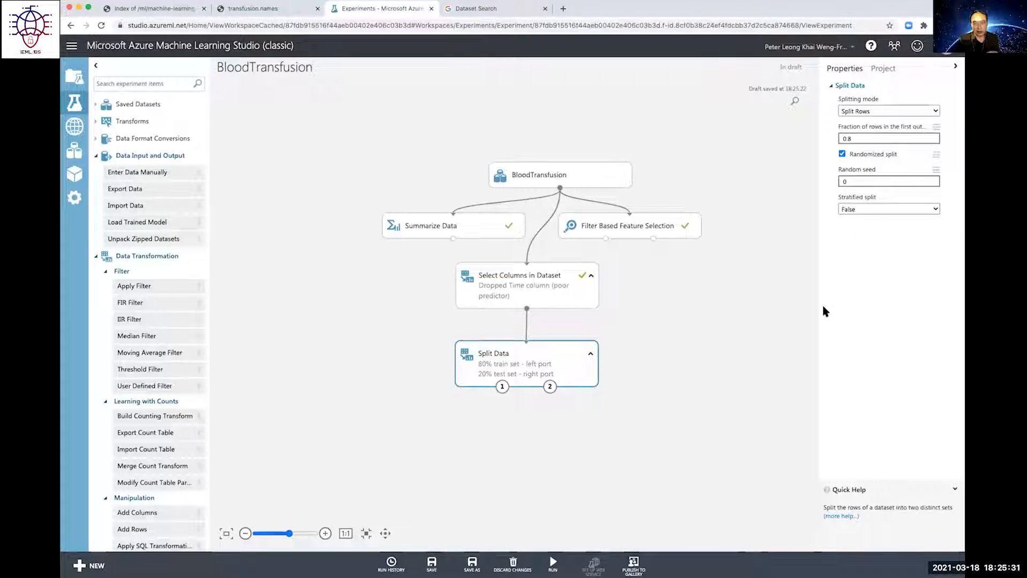
Step: Try setting Stratified split to True, view the stratification key columns without choosing one, and set Stratified split back to False
{"action": "left_click", "coordinate": [867, 209]}
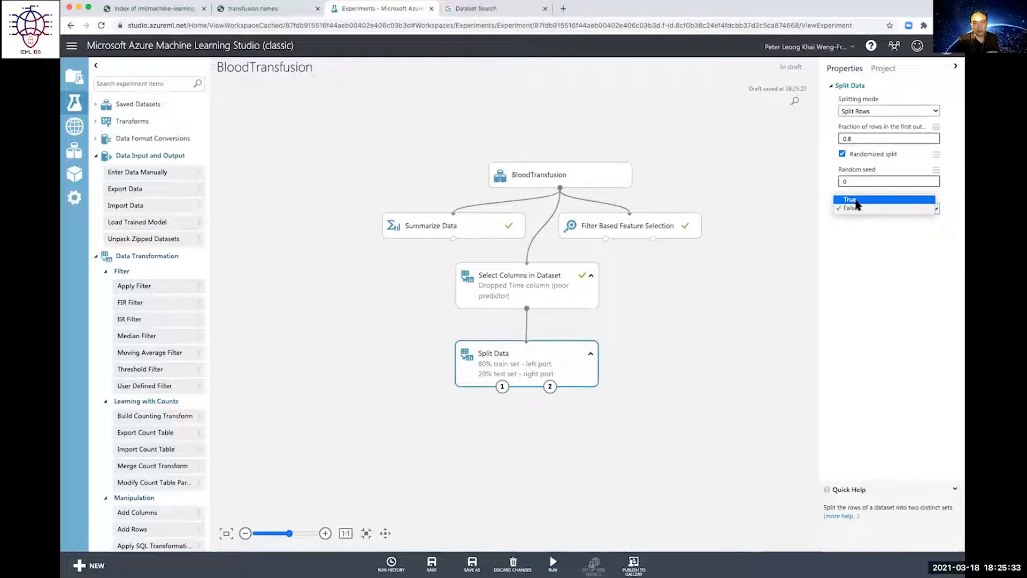
{"action": "left_click", "coordinate": [863, 200]}
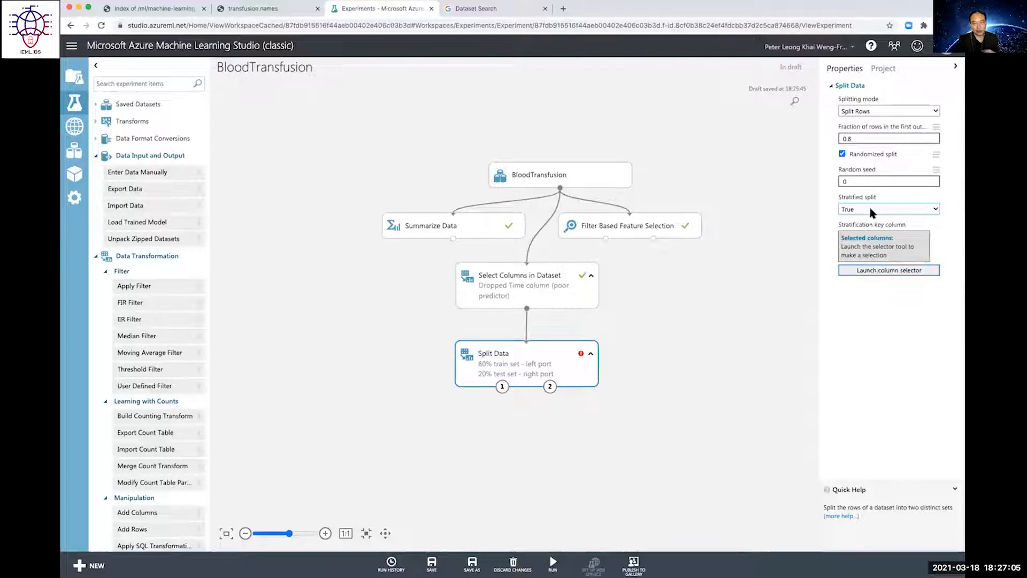
{"action": "left_click", "coordinate": [868, 270]}
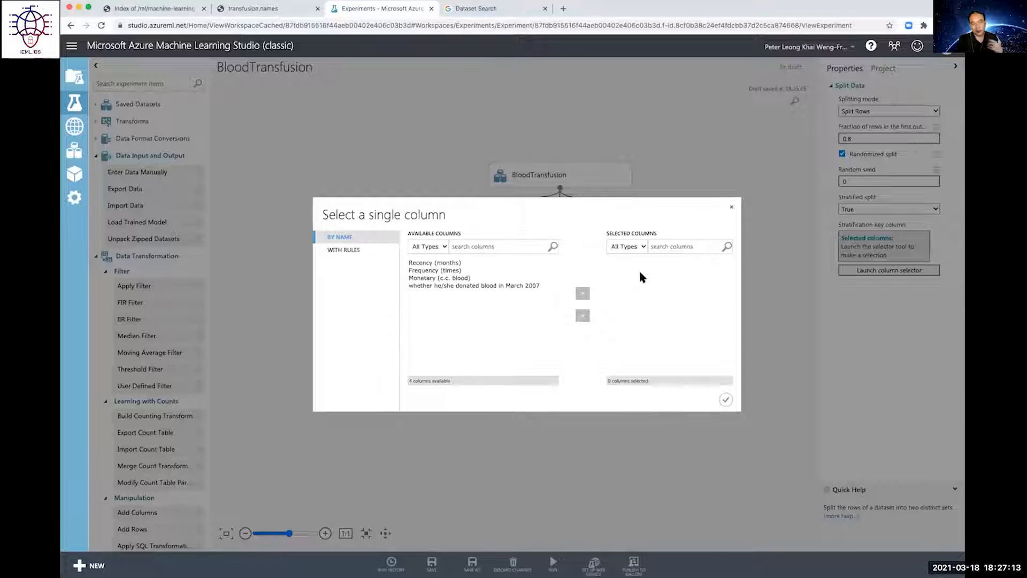
{"action": "left_click", "coordinate": [729, 208]}
{"action": "left_click", "coordinate": [935, 209]}
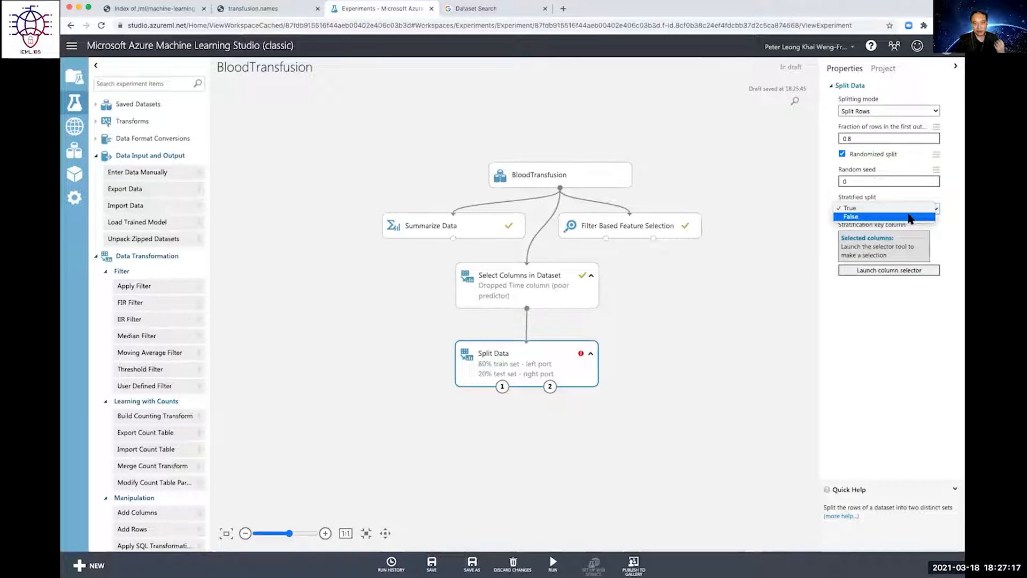
{"action": "left_click", "coordinate": [910, 217]}
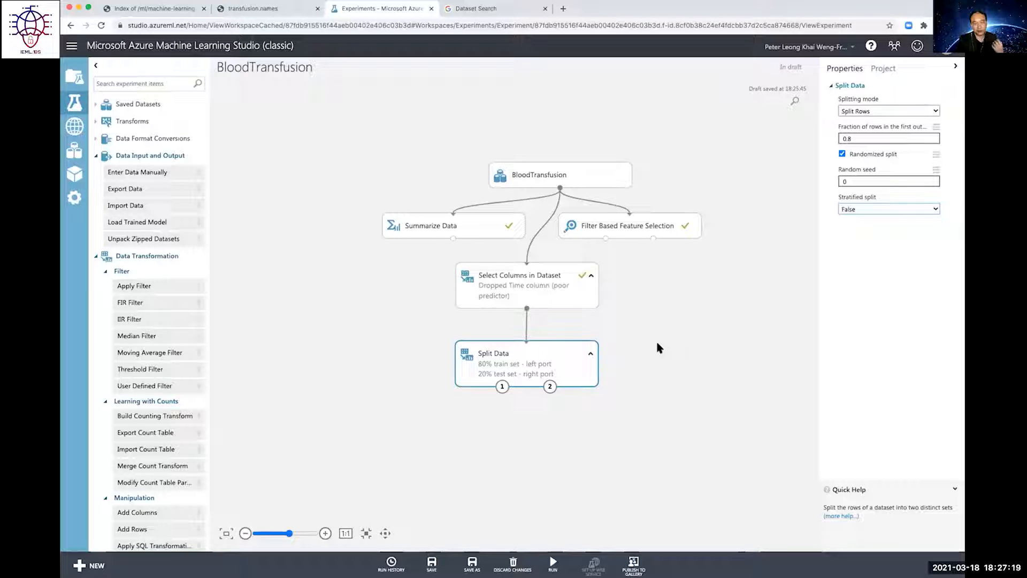
Step: Move the Split Data module slightly closer to the Select Columns in Dataset module
{"action": "left_click_drag", "start_coordinate": [578, 348], "coordinate": [579, 336]}
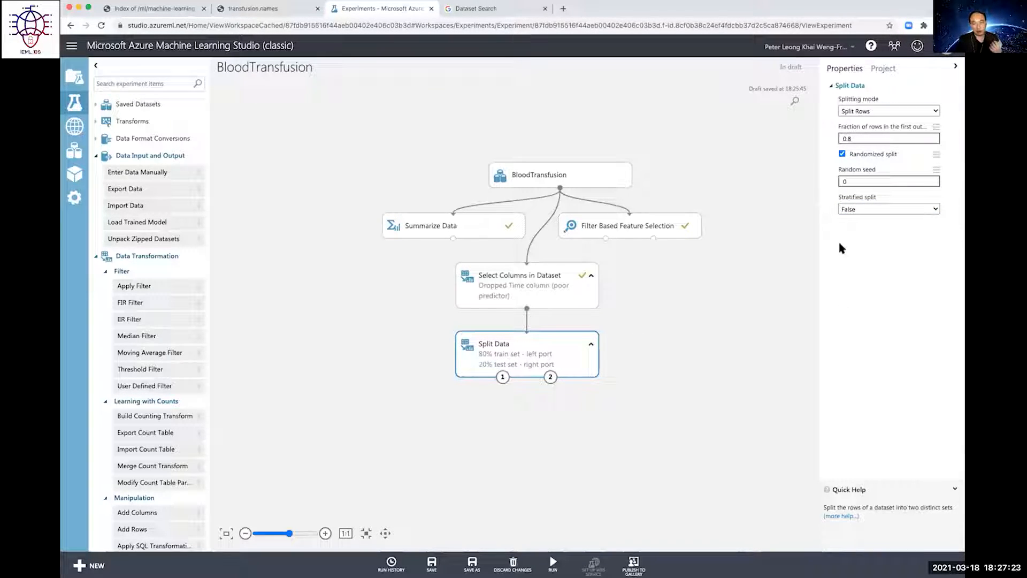